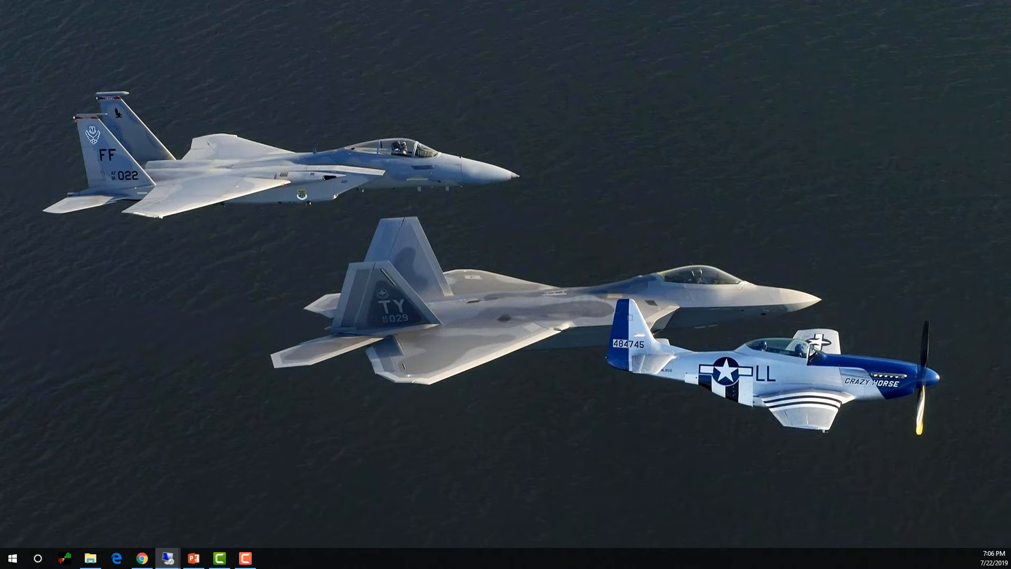
Connect to sccm01 with the account password, accept the certificate warning, and show the session full screen
left_click_drag(507, 39, 434, 134)
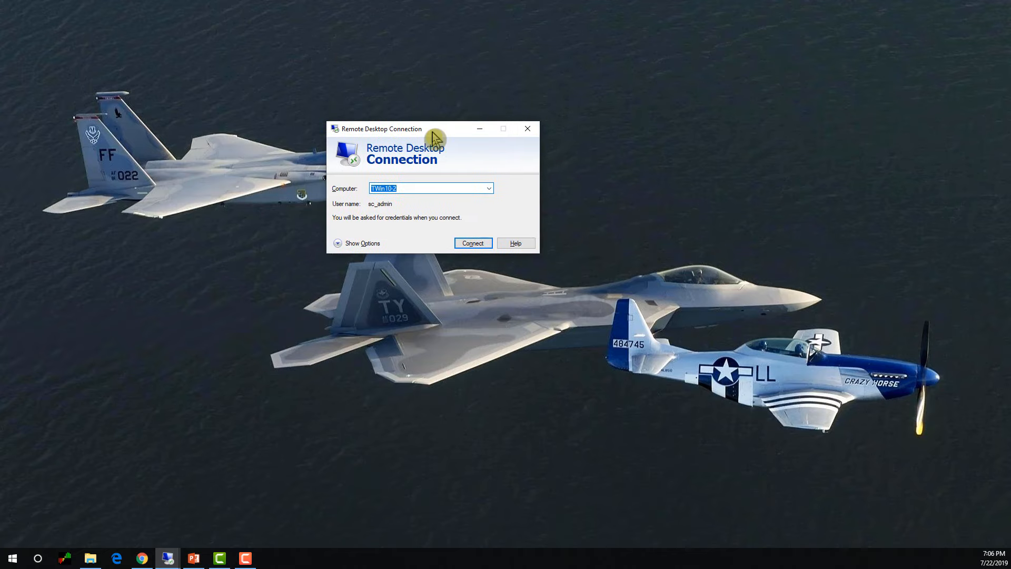
left_click(489, 190)
left_click(392, 202)
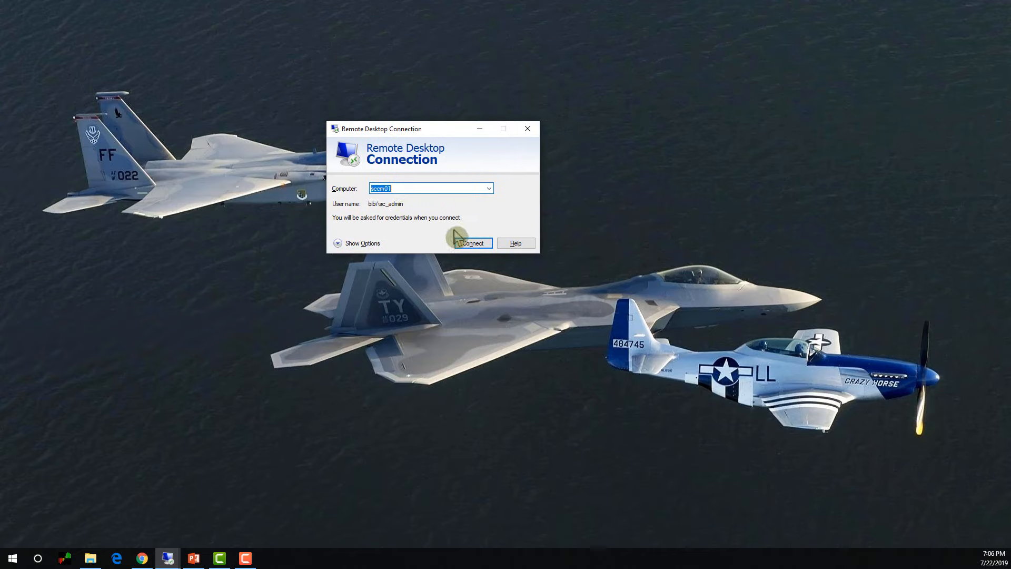
left_click(466, 245)
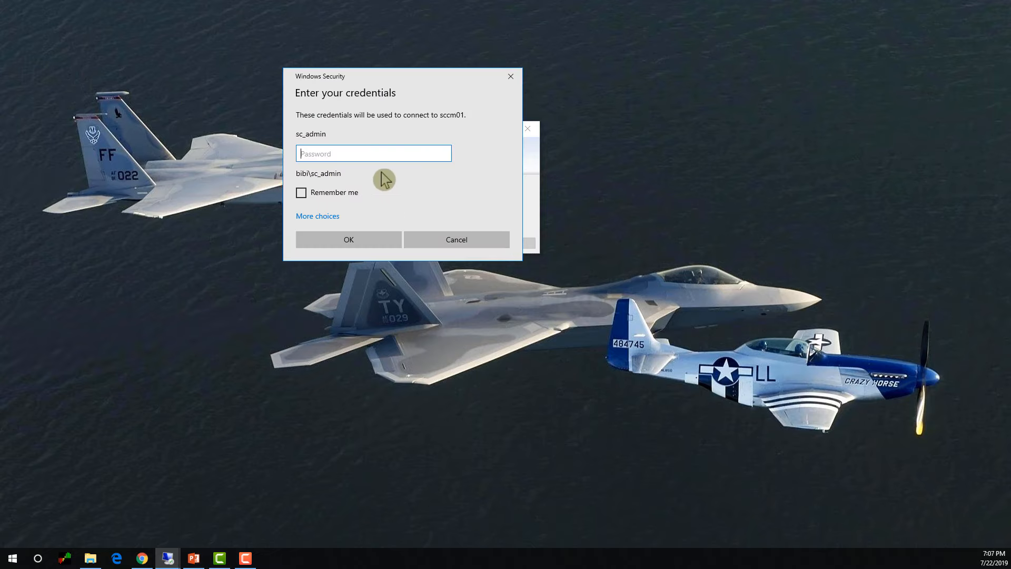
type("•")
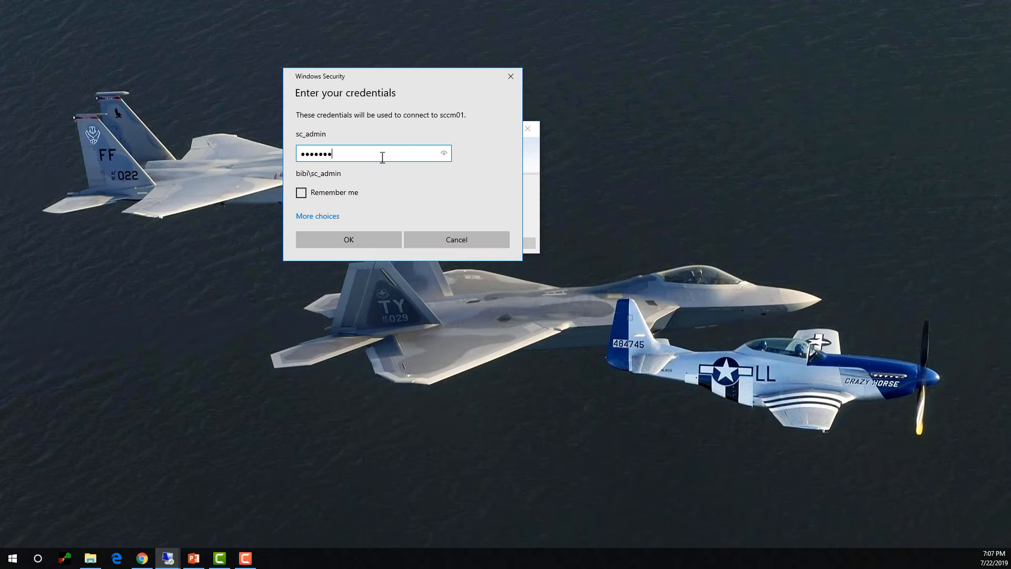
key("Return")
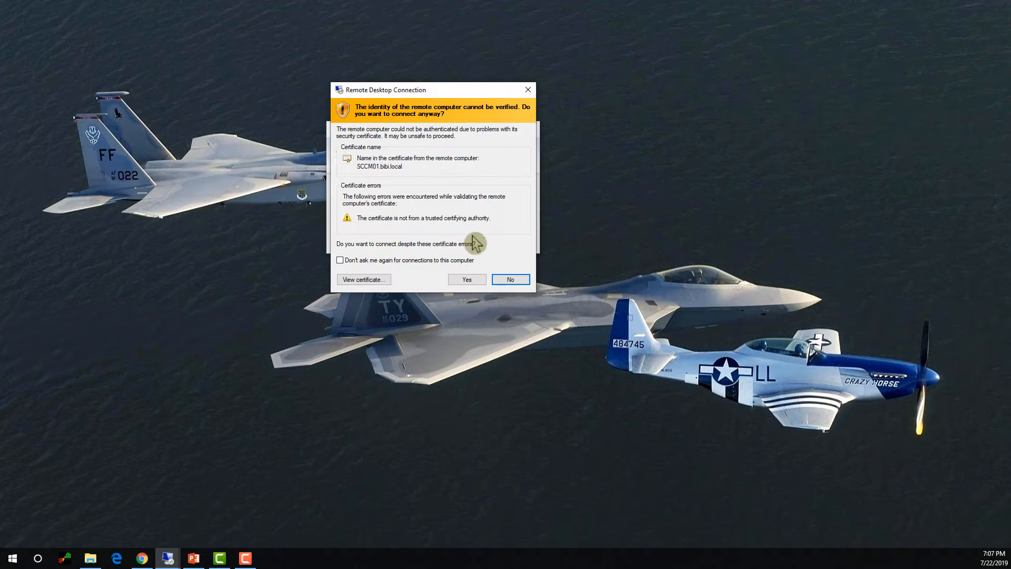
left_click(476, 279)
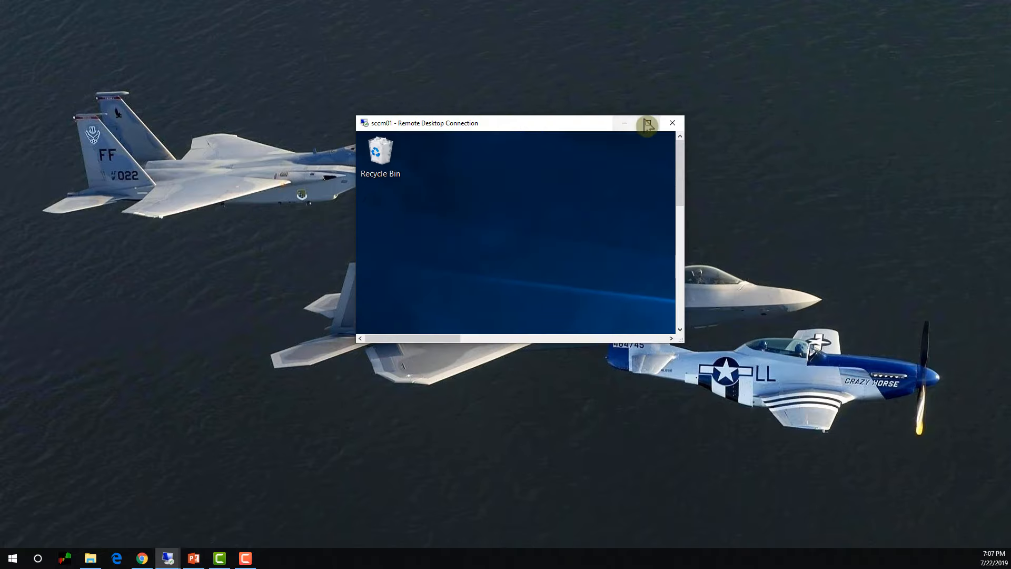
left_click(645, 123)
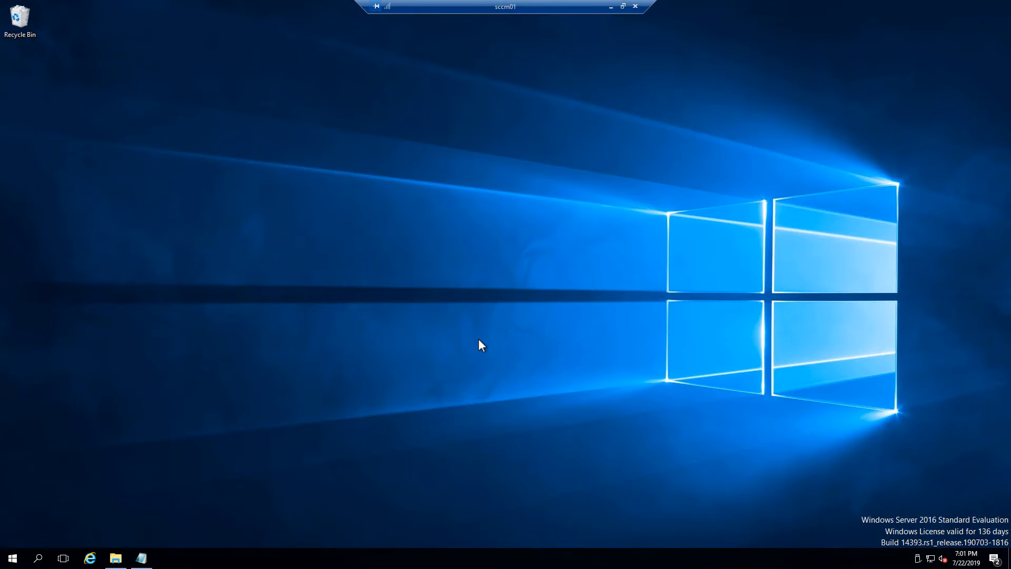
Browse the Packages share to Krita Foundation > Krita > krita-x64-4.2.2 and bring up install.bat's actions
left_click(115, 557)
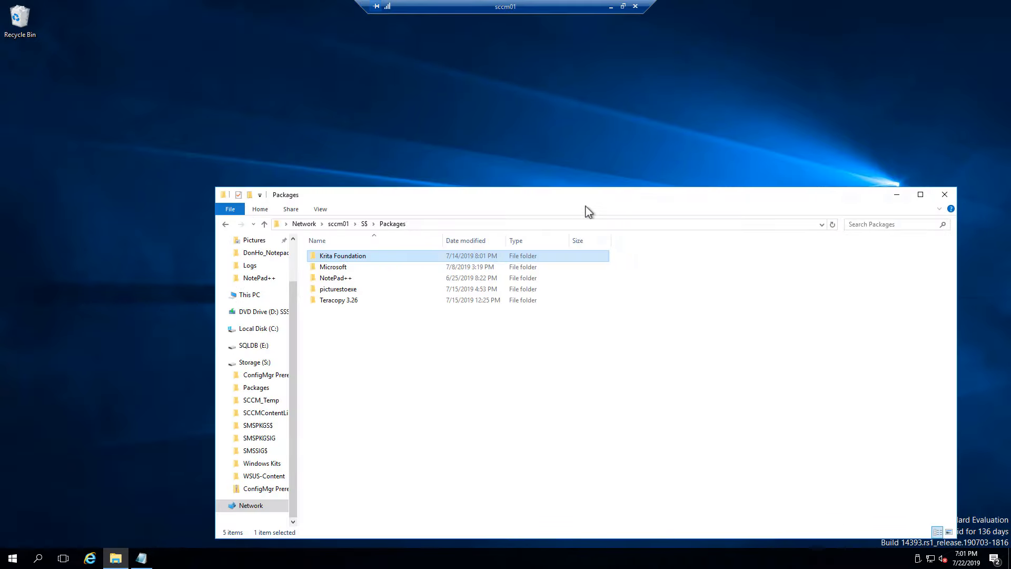
left_click_drag(691, 209, 666, 147)
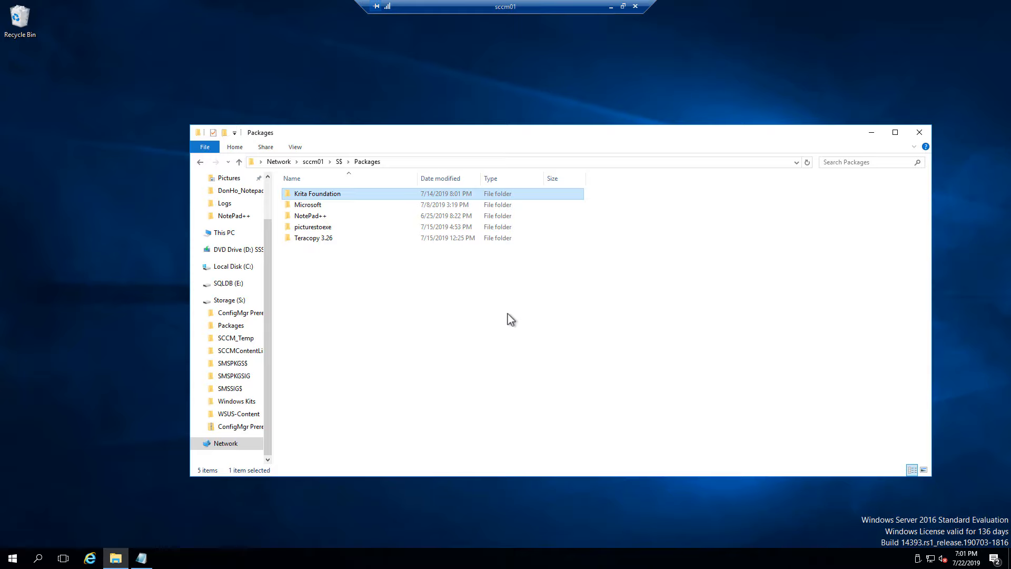
double_click(339, 199)
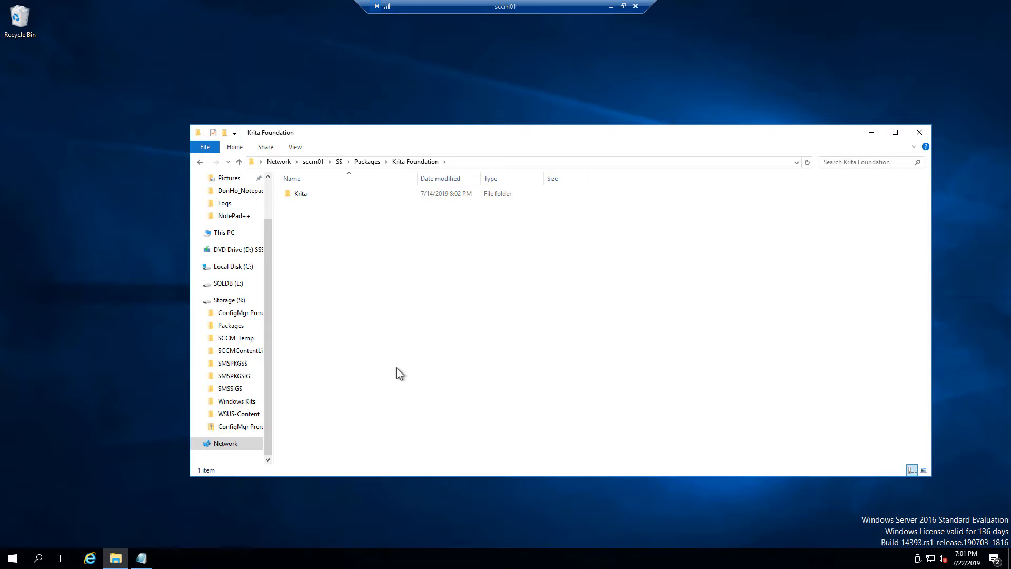
double_click(350, 195)
double_click(327, 196)
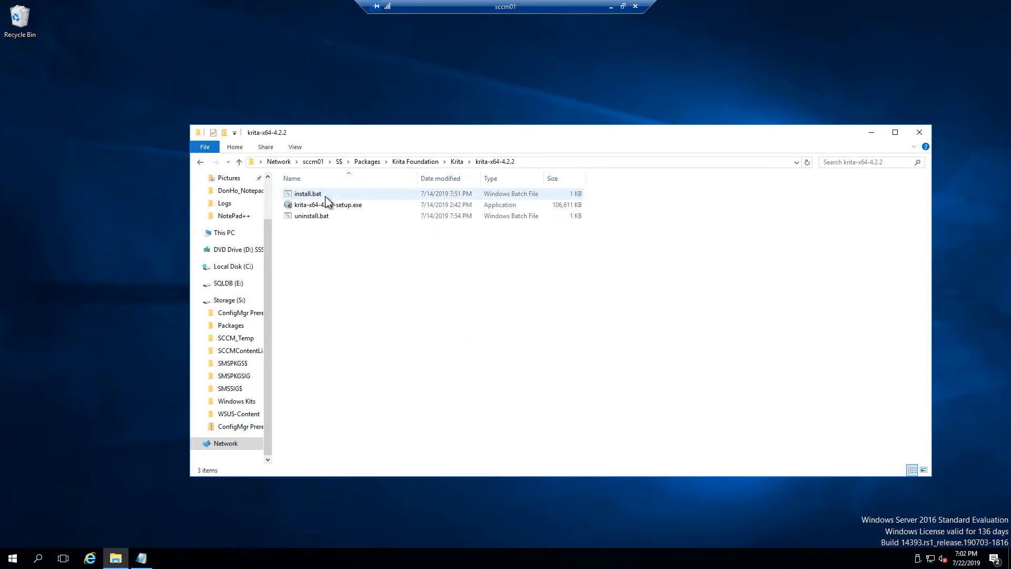
left_click(346, 207)
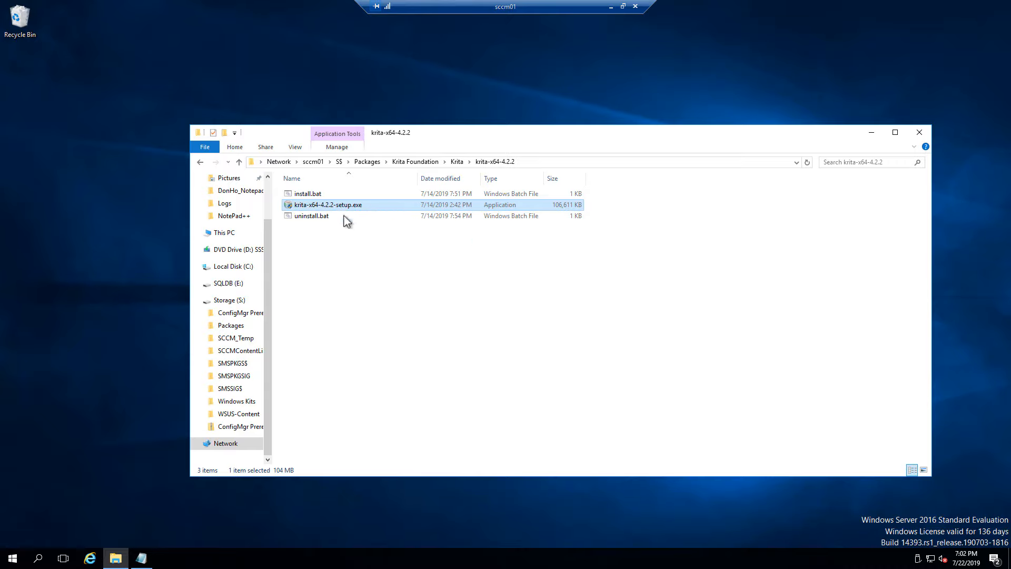
right_click(308, 193)
Edit install.bat in Notepad, select its 'krita-x64-4.2.2-setup.exe /S' command, then minimize Notepad
left_click(331, 212)
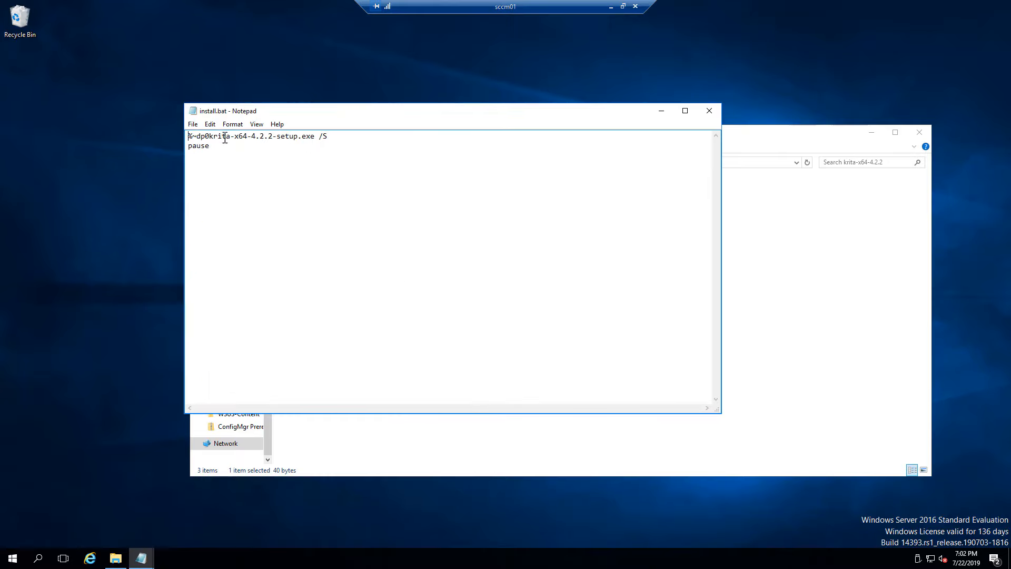
left_click_drag(213, 138, 337, 136)
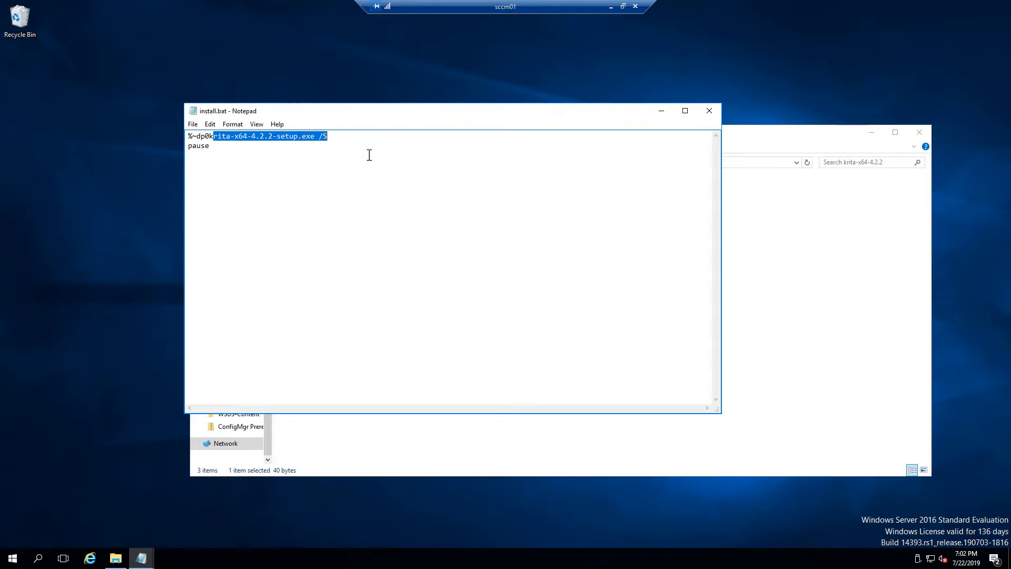
left_click(279, 150)
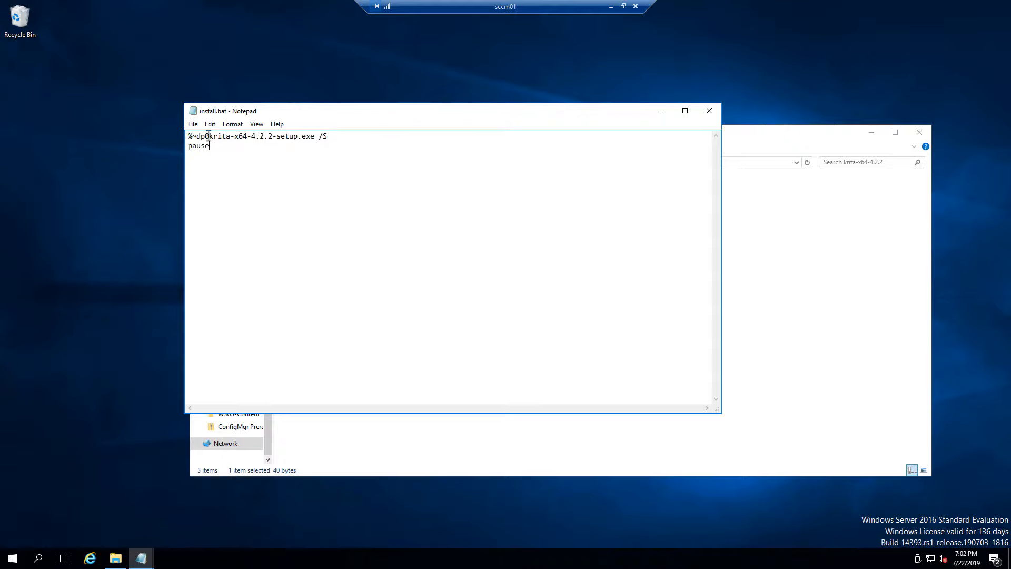
left_click_drag(211, 136, 342, 129)
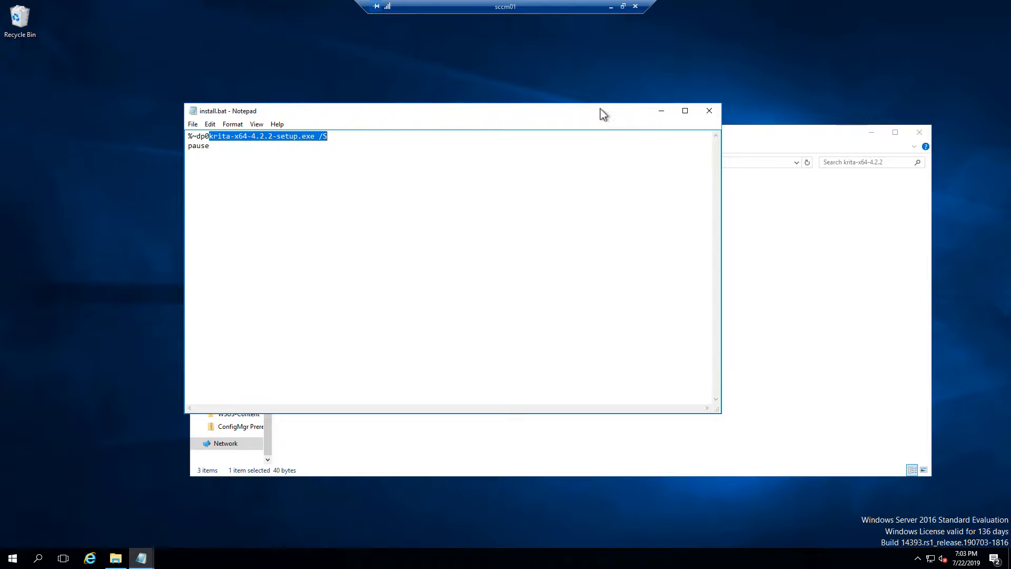
left_click(659, 113)
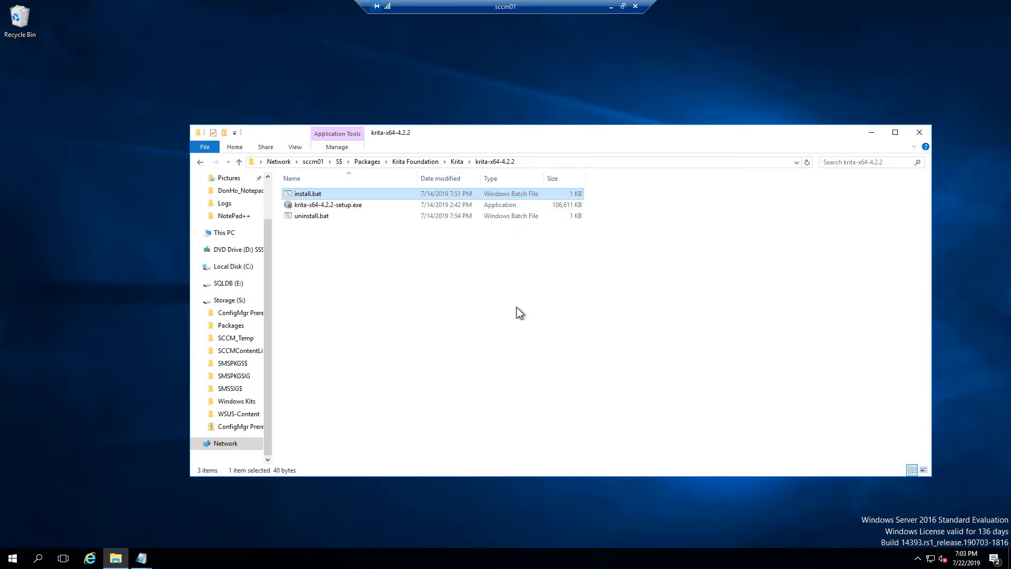
Peek into the Microsoft folder, then return via Packages to Krita Foundation > Krita and select krita-x64-4.2.2
left_click(371, 164)
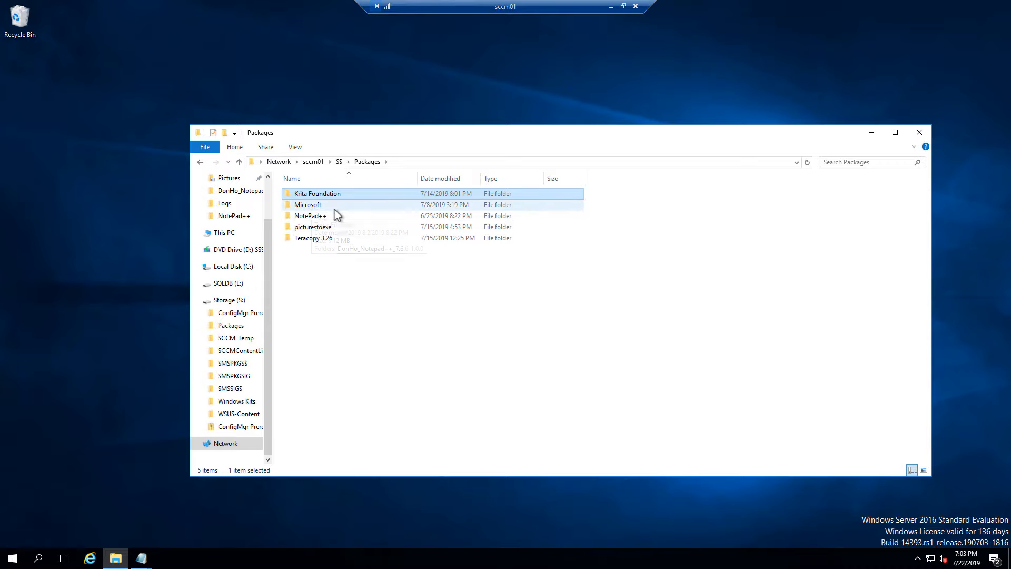
left_click(318, 209)
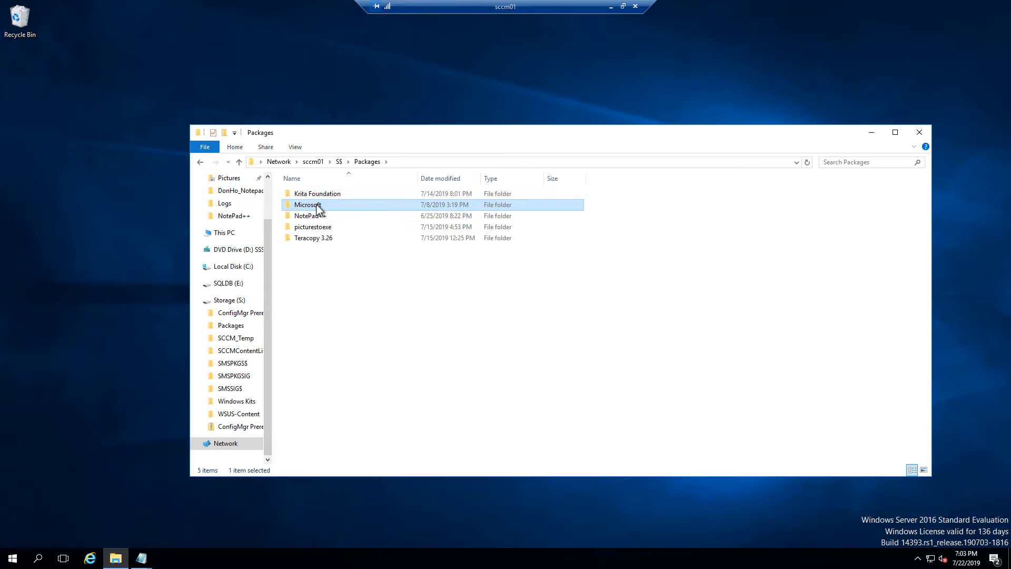
double_click(318, 209)
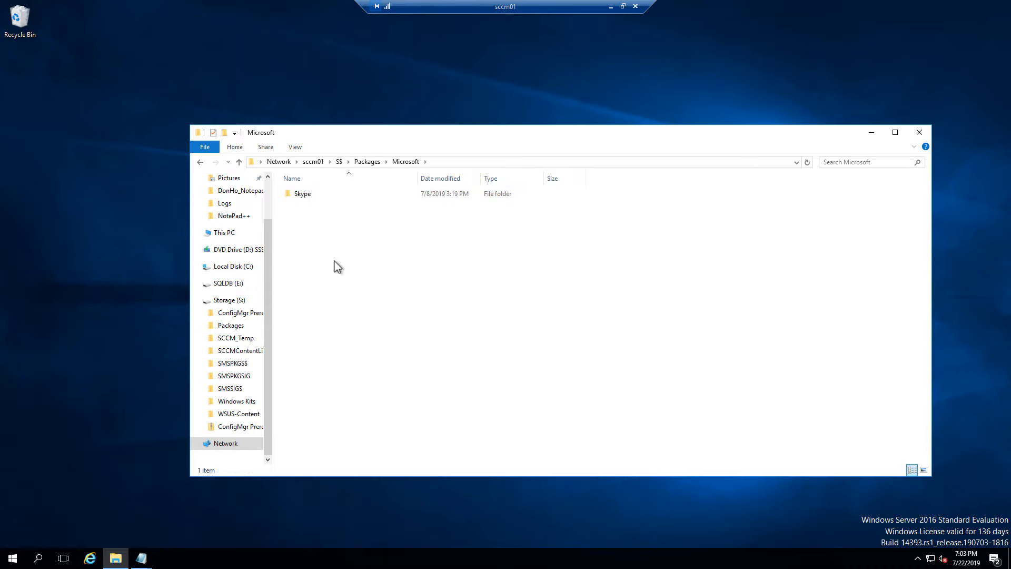
left_click(367, 162)
double_click(319, 195)
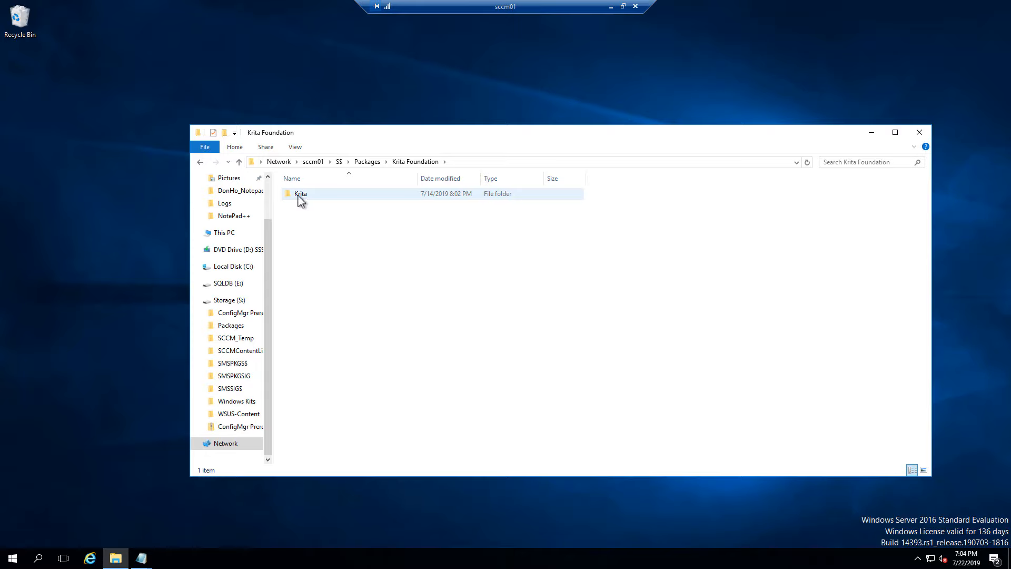
double_click(322, 198)
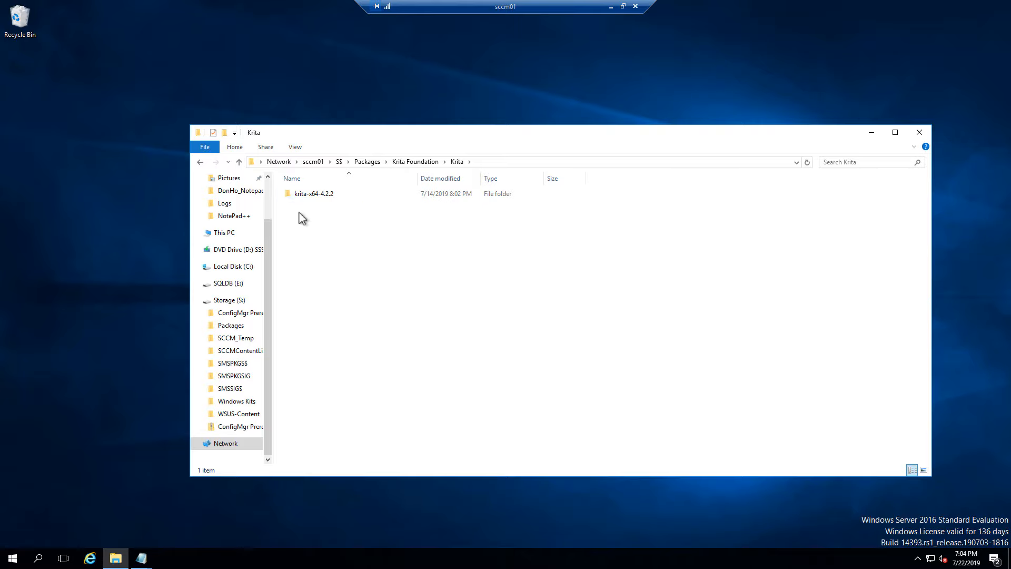
left_click(337, 200)
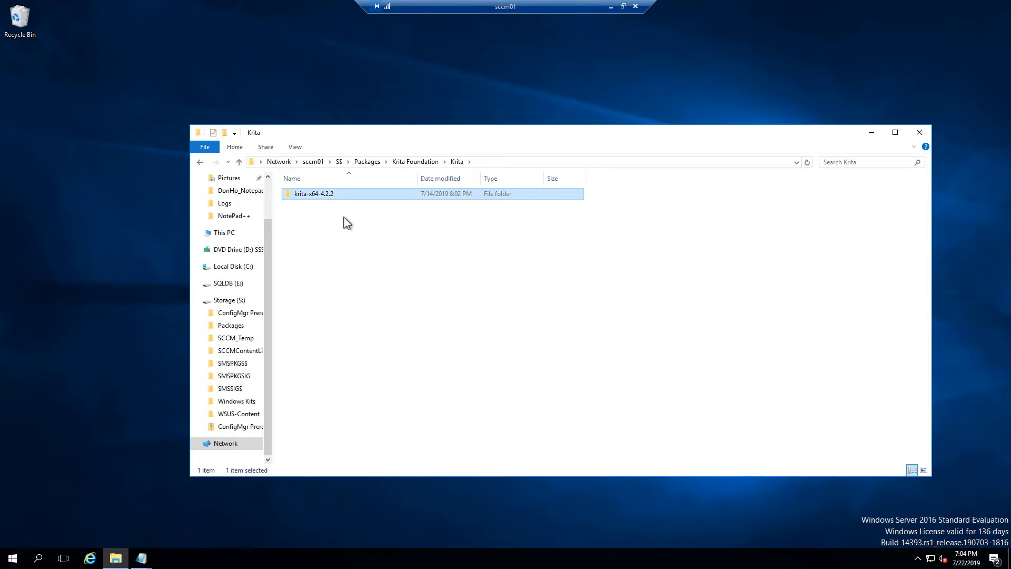
Duplicate the krita-x64-4.2.2 folder and rename the copy to krita-x32-4.2.2
right_click(317, 198)
left_click(346, 323)
left_click(362, 362)
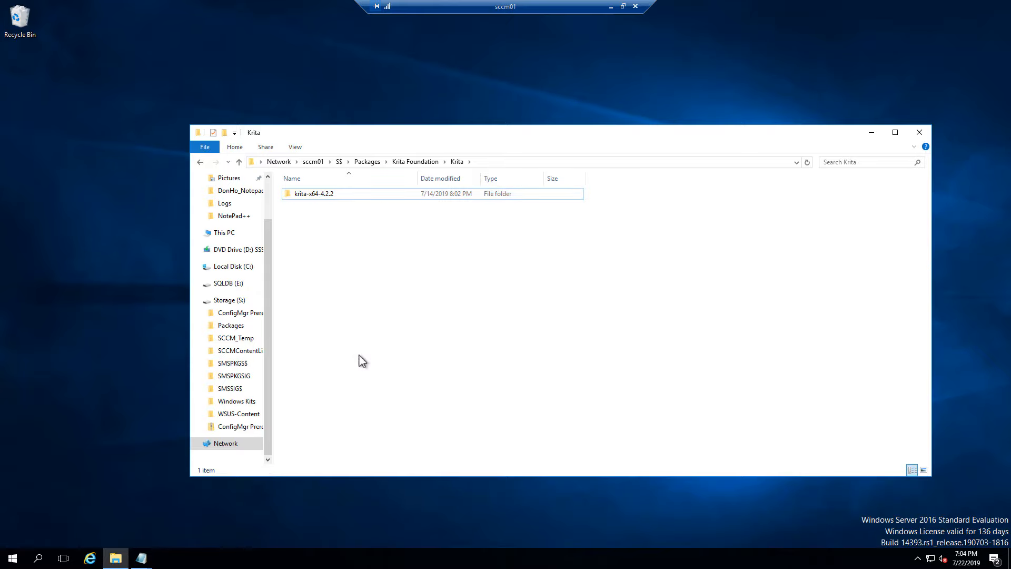
key("ctrl+v")
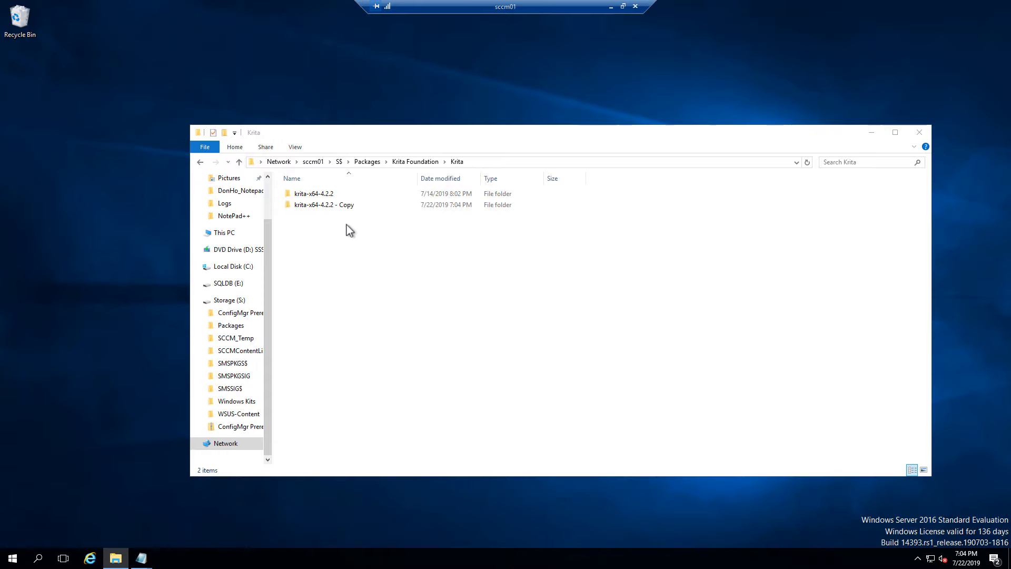
right_click(367, 205)
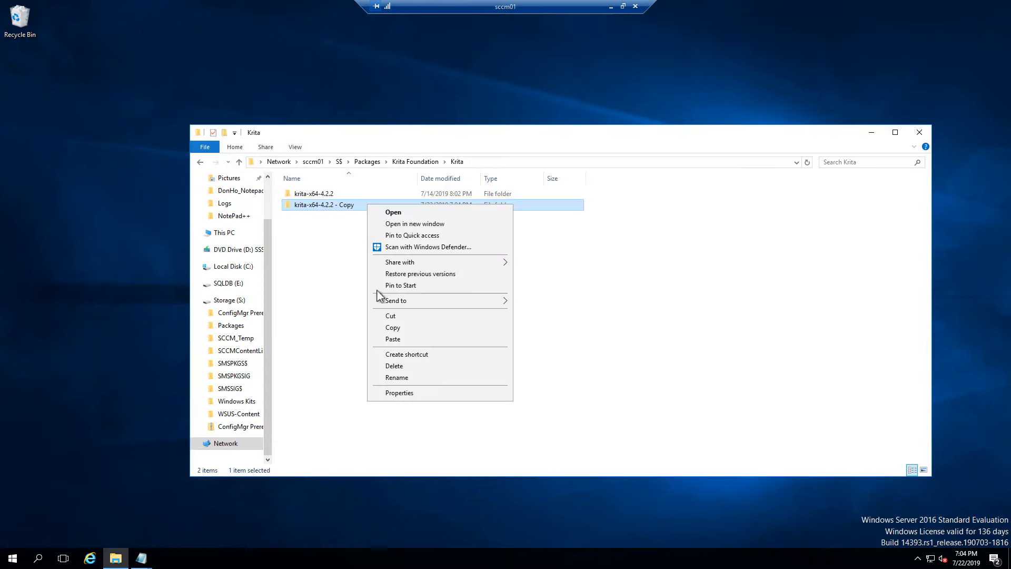
left_click(399, 377)
left_click_drag(336, 204, 384, 212)
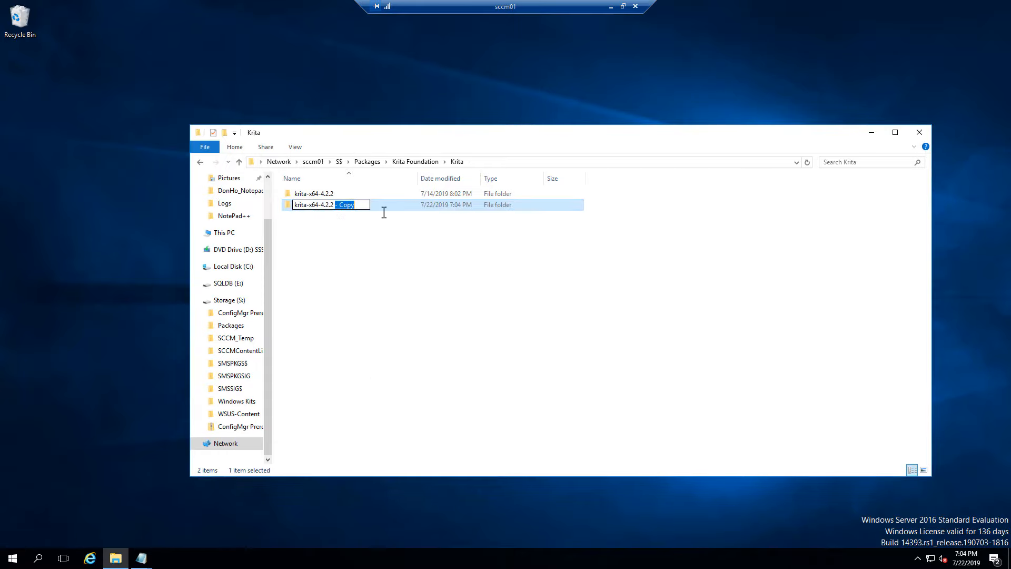
key("BackSpace")
key("BackSpace")
type("32")
left_click(413, 255)
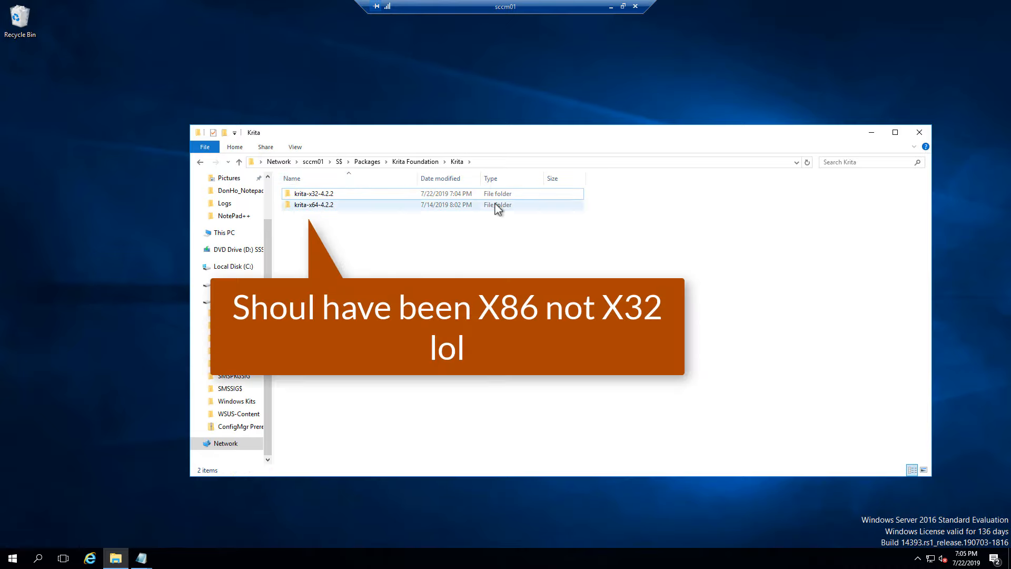
Permanently delete the krita-x32-4.2.2 folder and open krita-x64-4.2.2
left_click(347, 197)
right_click(346, 196)
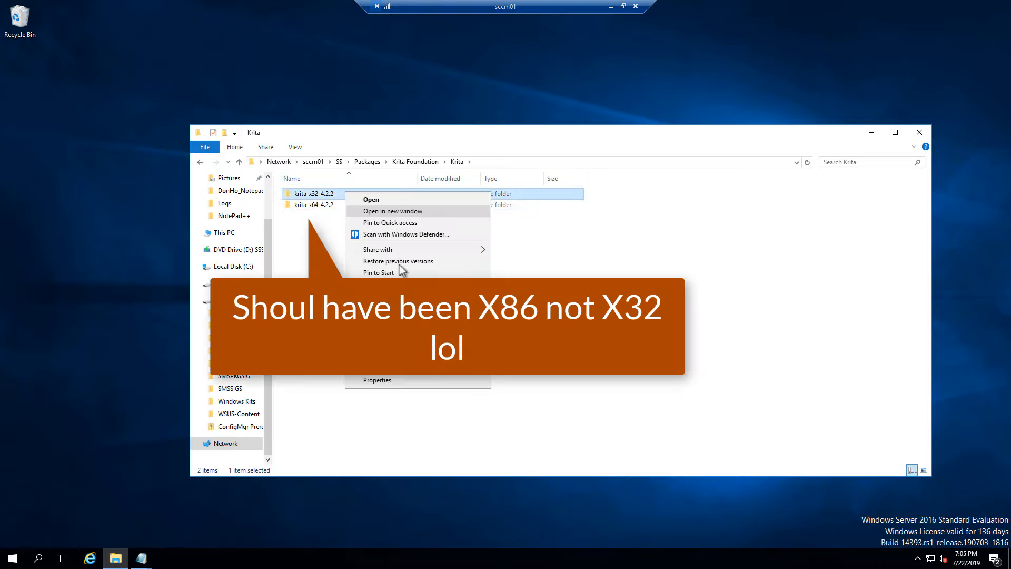
left_click(368, 352)
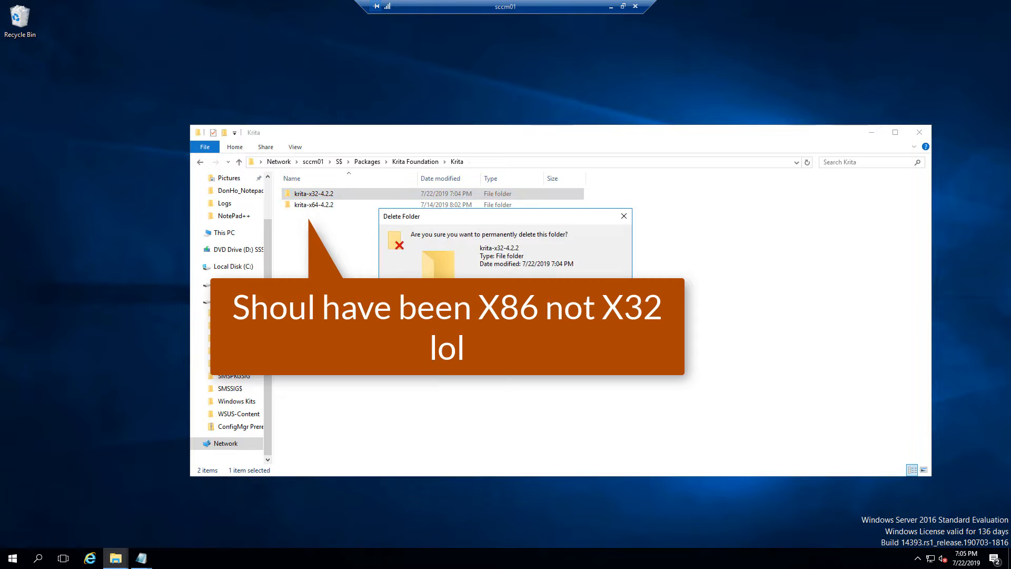
left_click(525, 332)
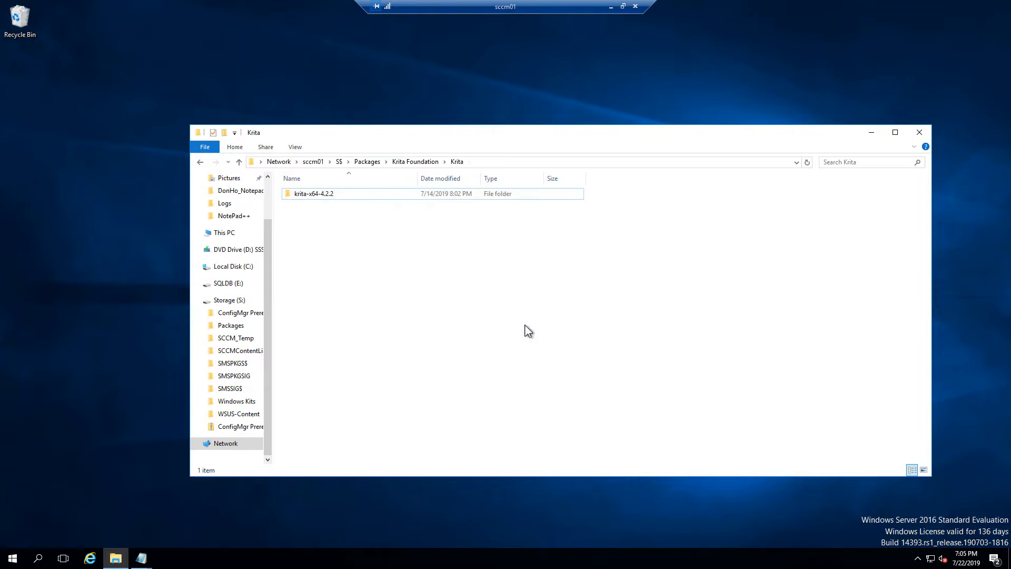
double_click(340, 197)
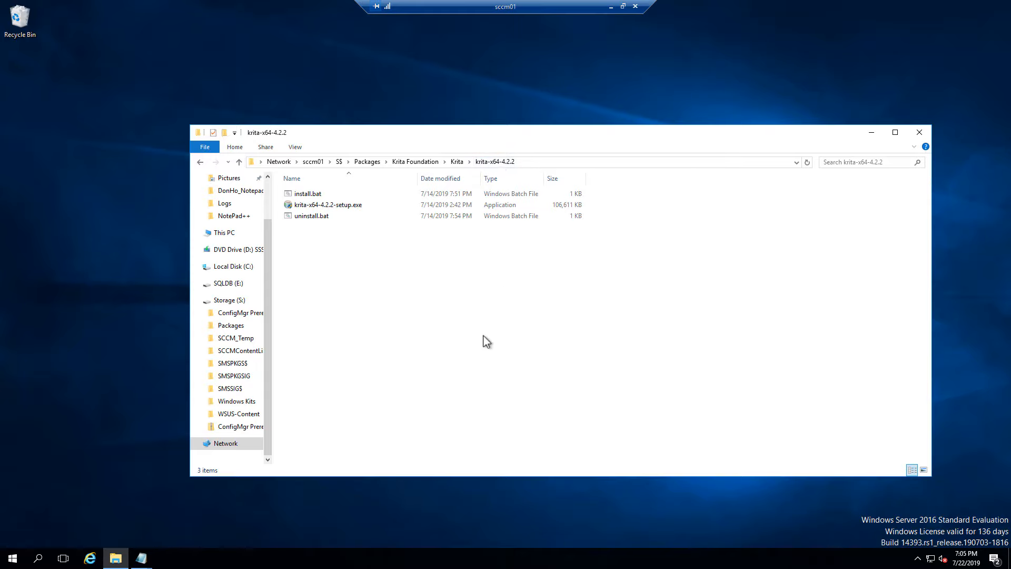
Add a subfolder 1.0.0 next to install.bat, the setup file and uninstall.bat
right_click(441, 322)
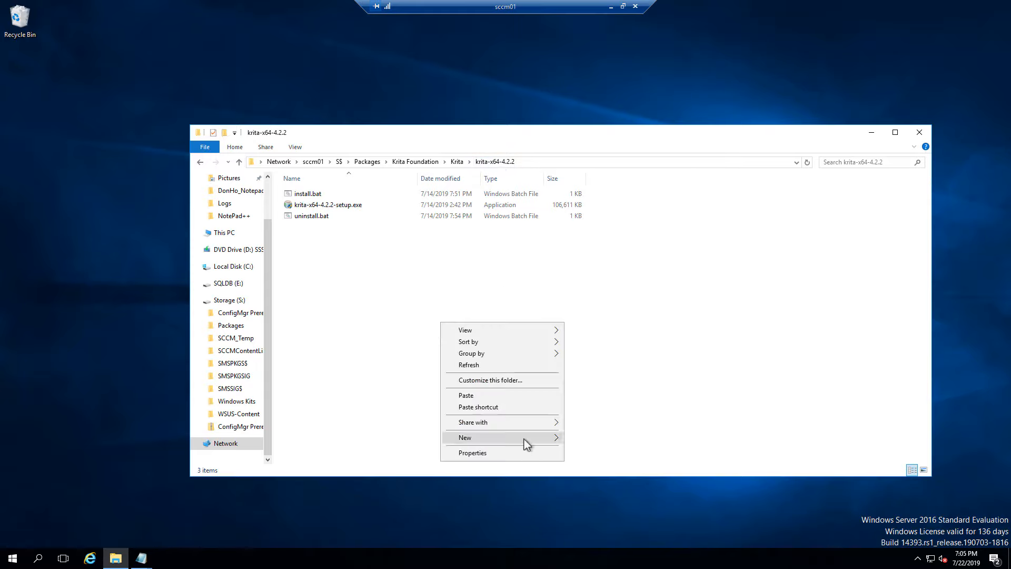
mouse_move(523, 438)
left_click(583, 438)
type("1.0.0")
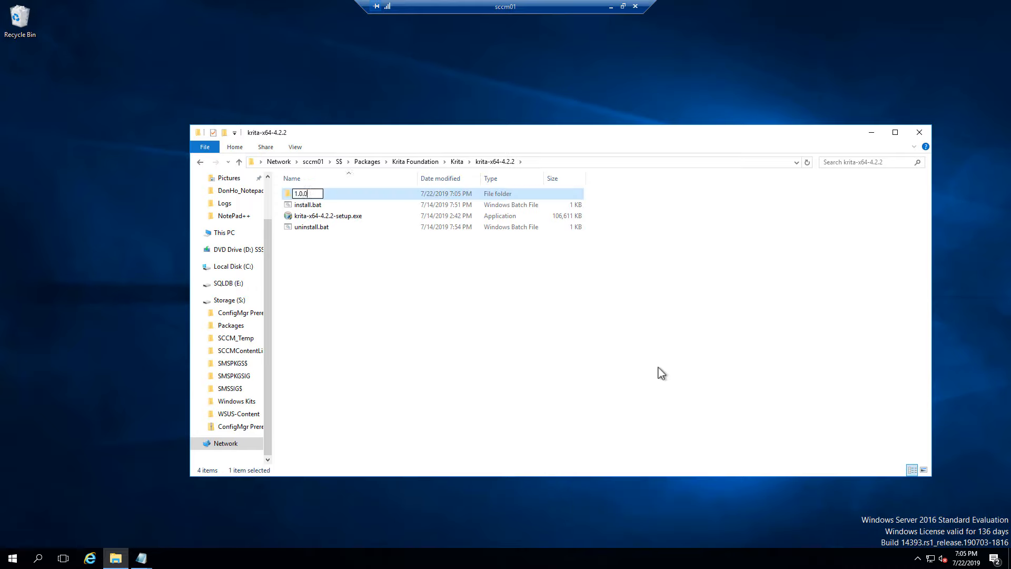
key("Return")
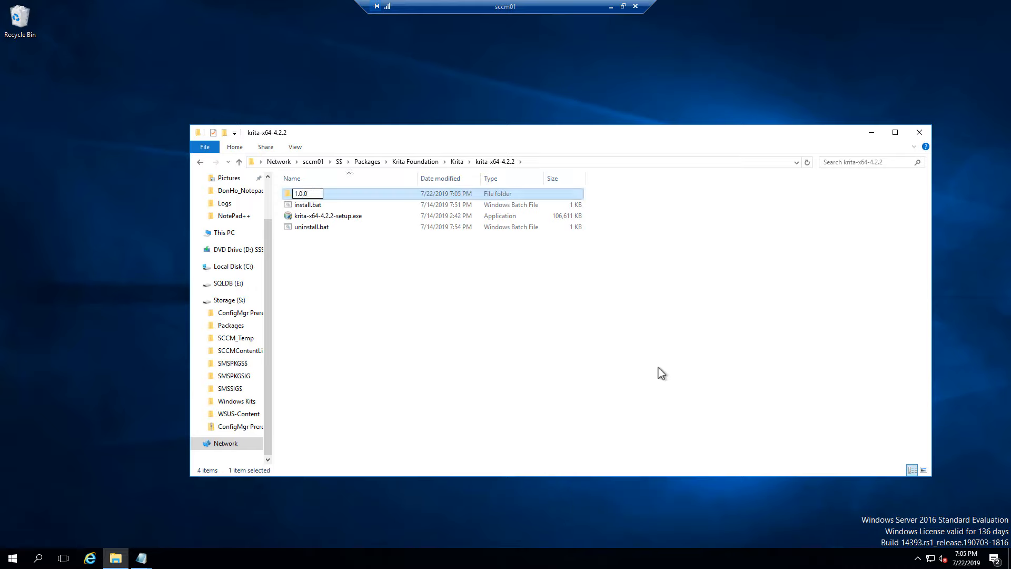
left_click(316, 205)
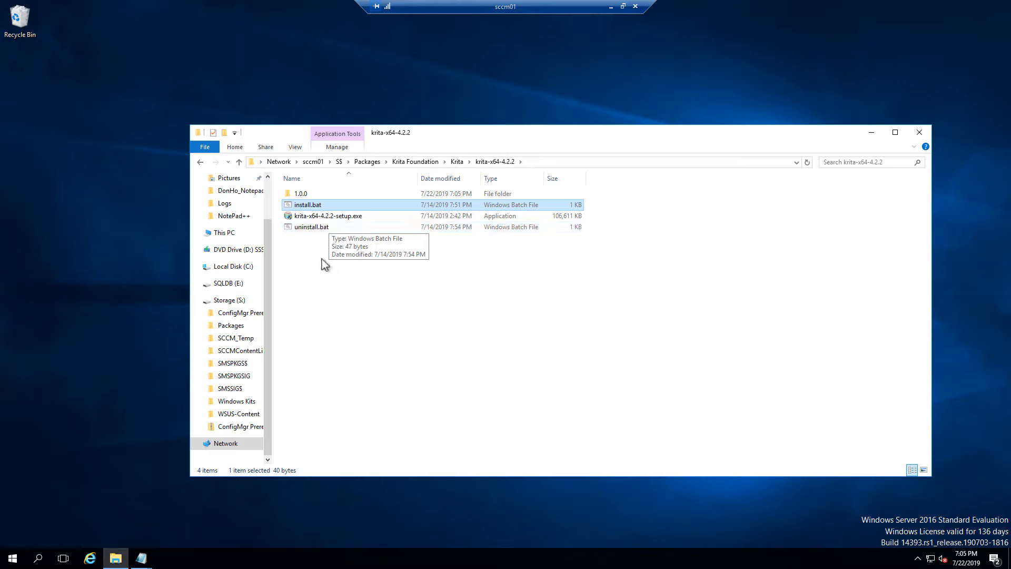
Drag install.bat, krita-x64-4.2.2-setup.exe and uninstall.bat into 1.0.0 and open that folder
left_click(318, 217, "ctrl")
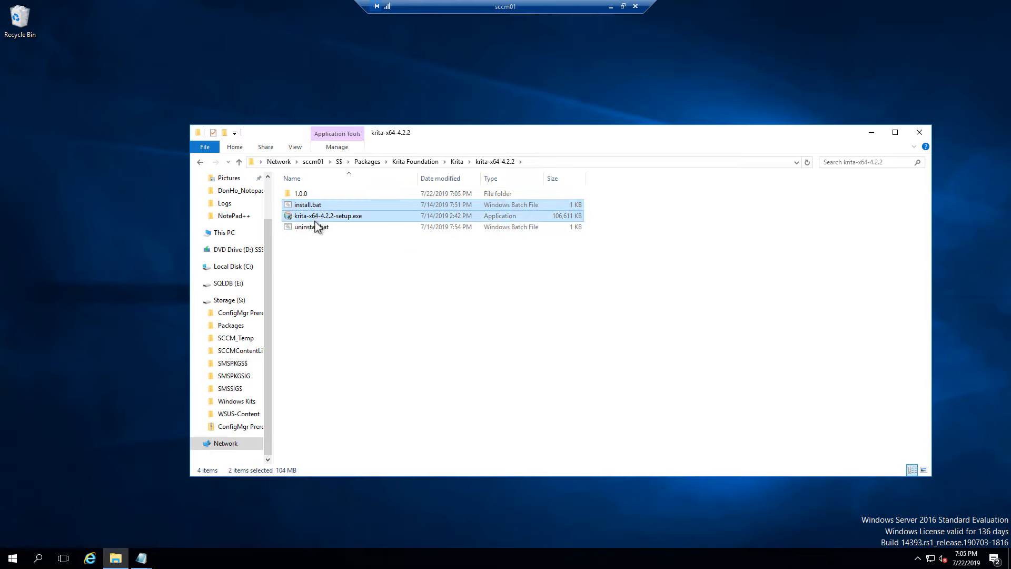
left_click(316, 228, "ctrl")
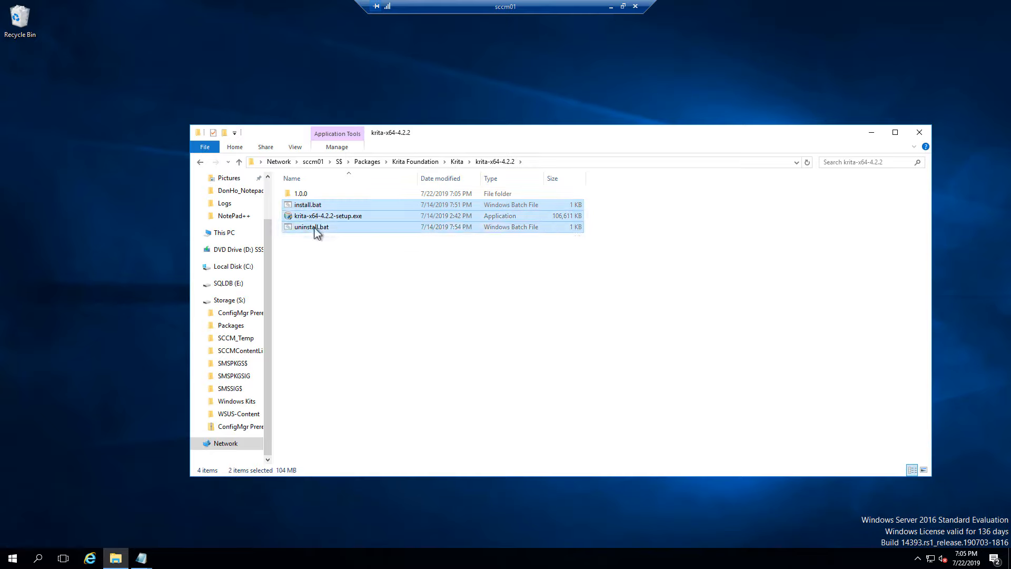
left_click_drag(316, 226, 305, 196)
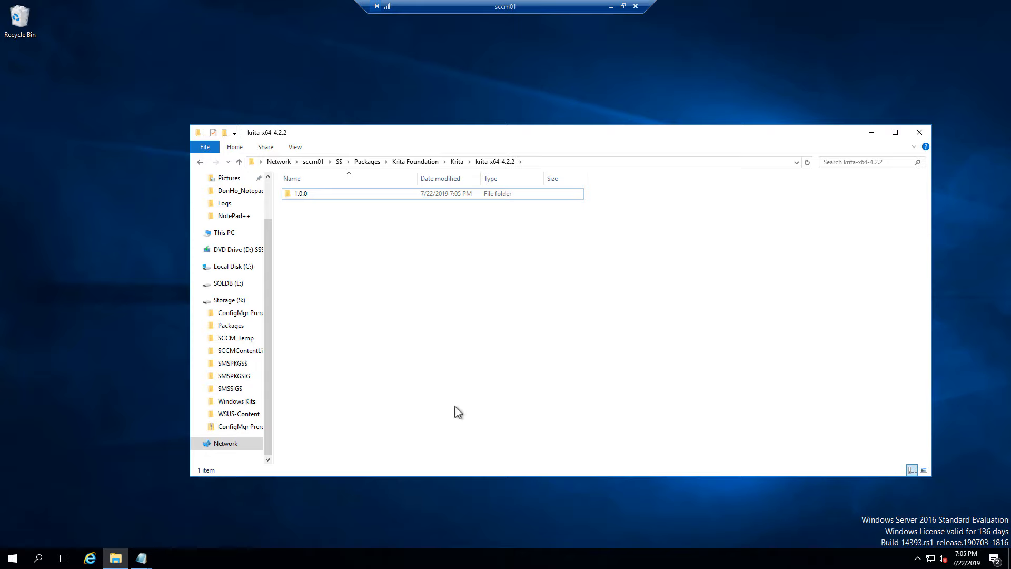
double_click(332, 196)
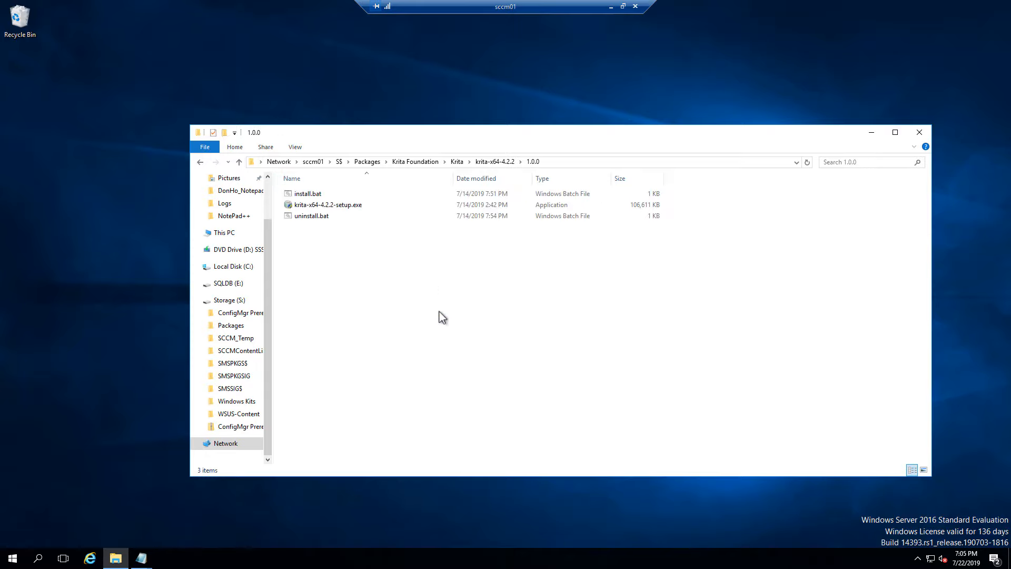
left_click(342, 197)
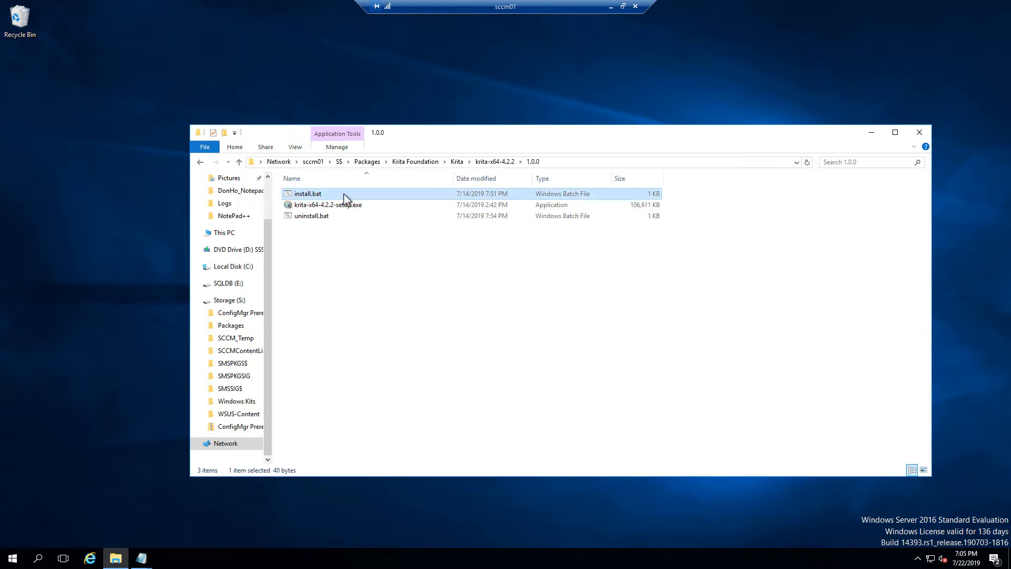
right_click(343, 198)
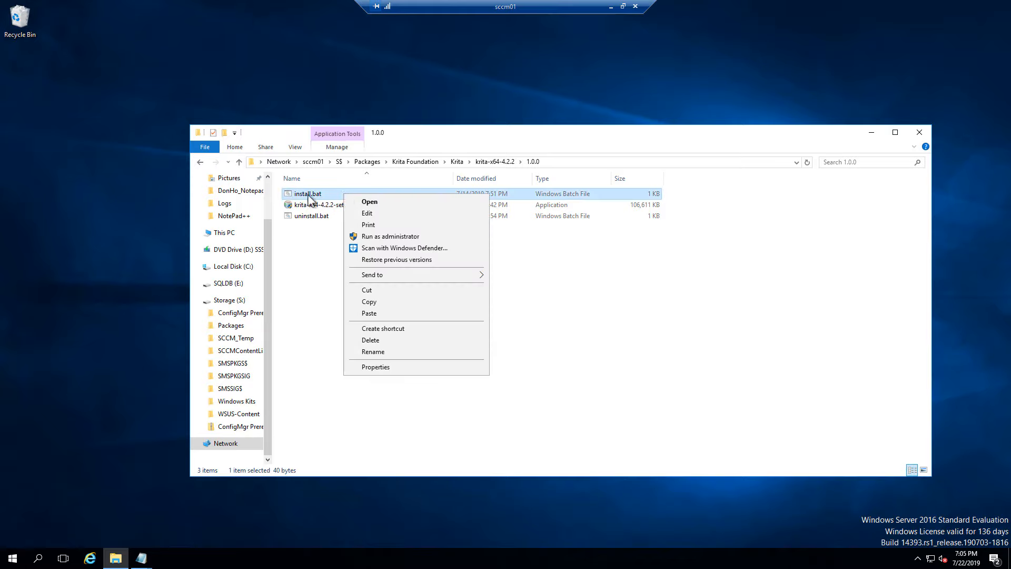
left_click(407, 216)
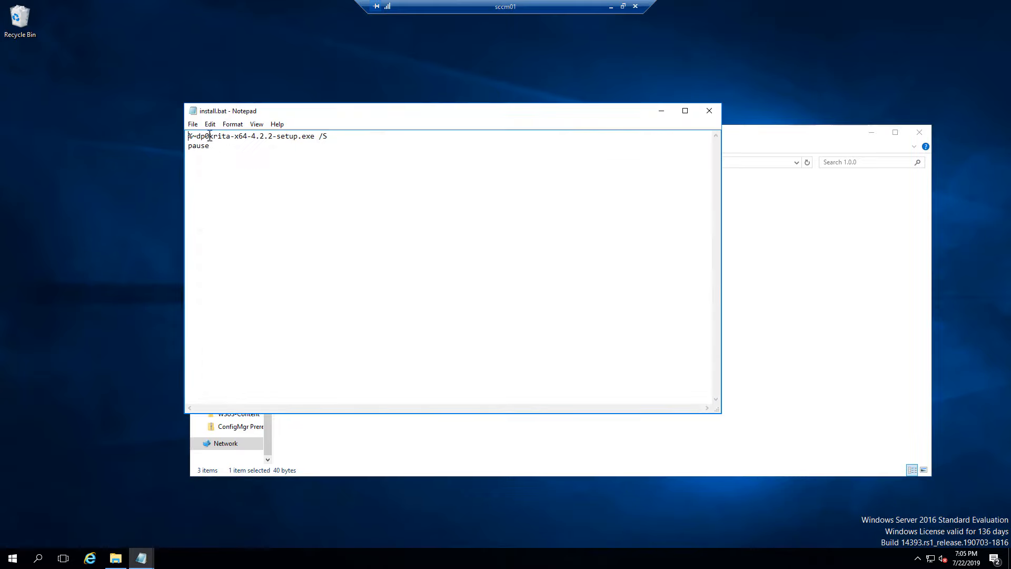
left_click_drag(206, 136, 187, 135)
left_click(265, 140)
left_click_drag(212, 136, 337, 131)
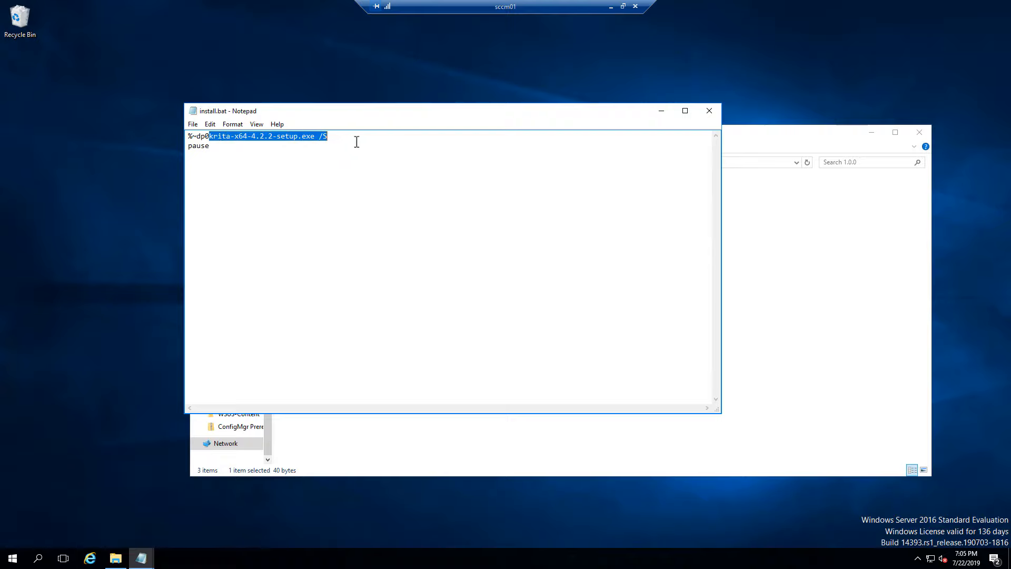
left_click(709, 111)
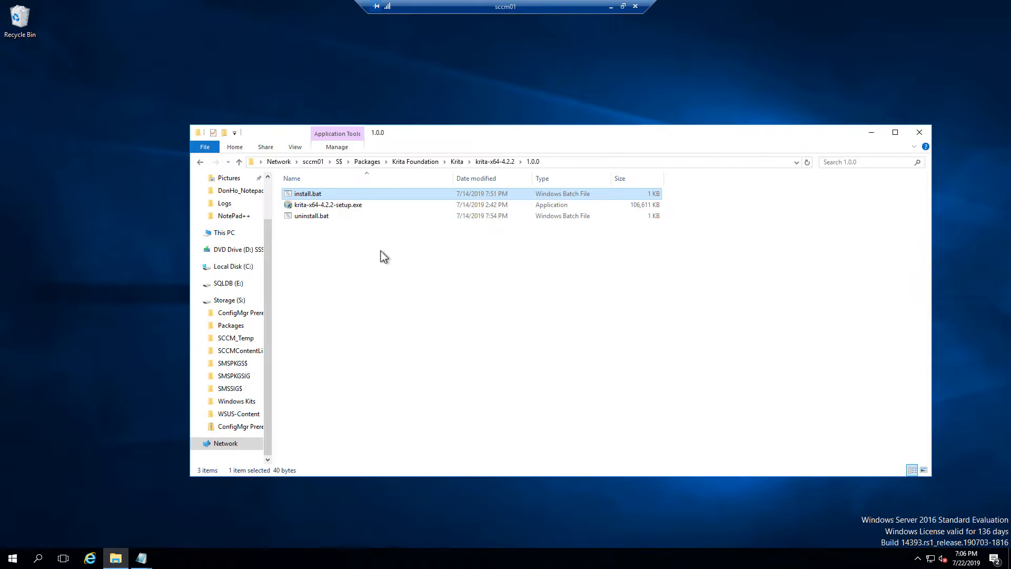
left_click(315, 216)
right_click(320, 216)
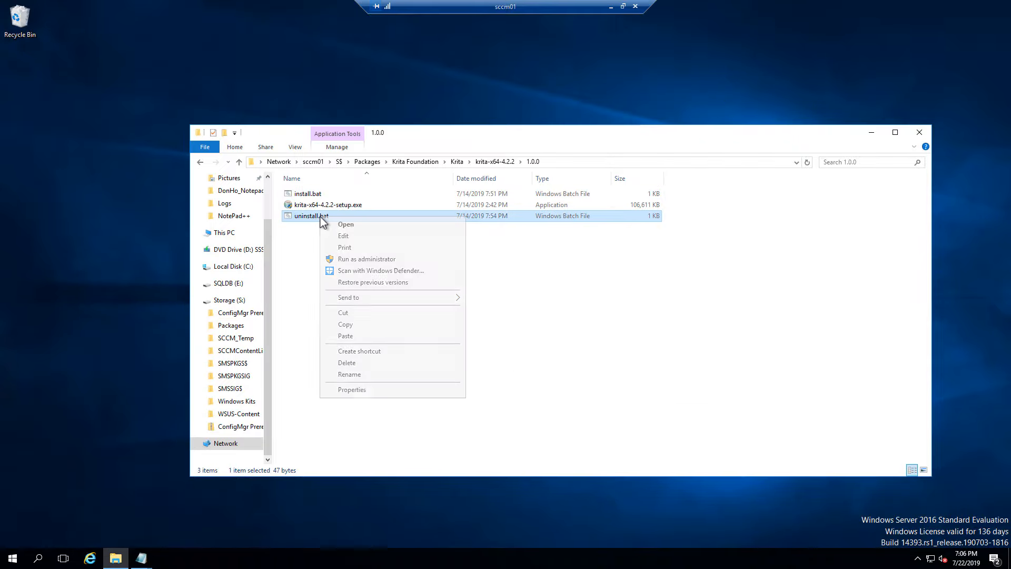
left_click(356, 238)
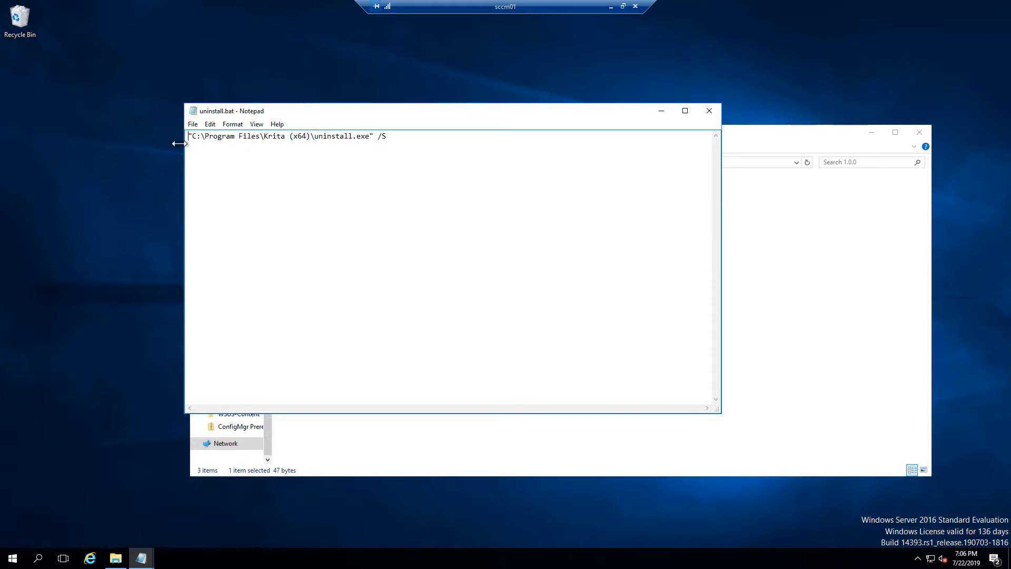
left_click_drag(399, 135, 179, 138)
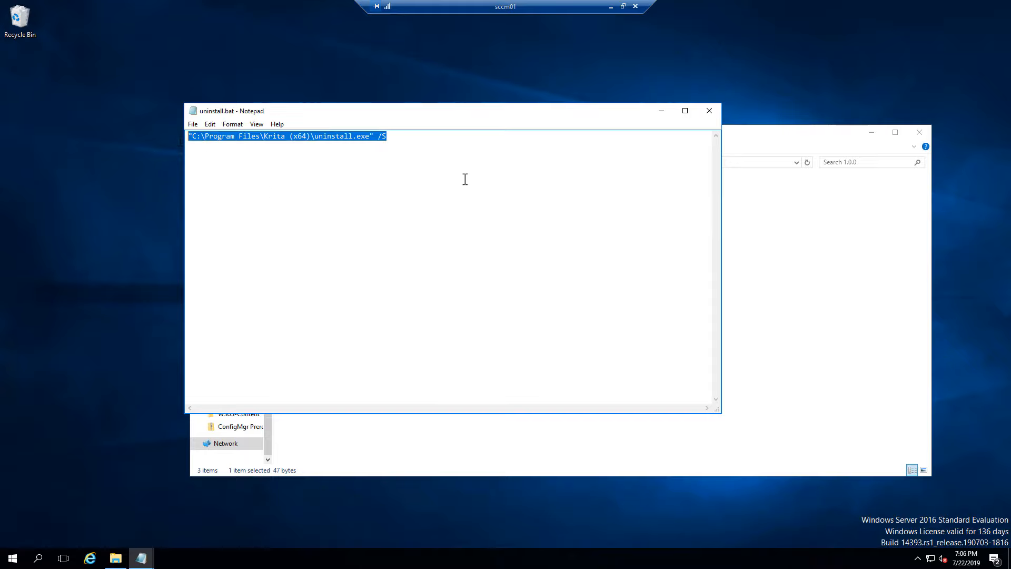
left_click(709, 110)
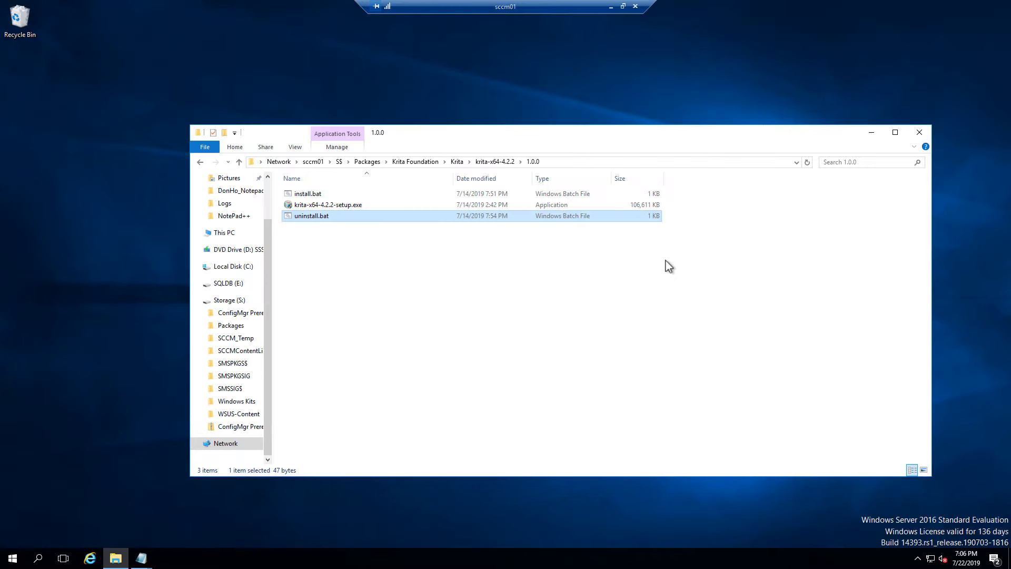
Copy the 1.0.0 folder's full path from the address bar and minimize File Explorer
left_click(343, 206)
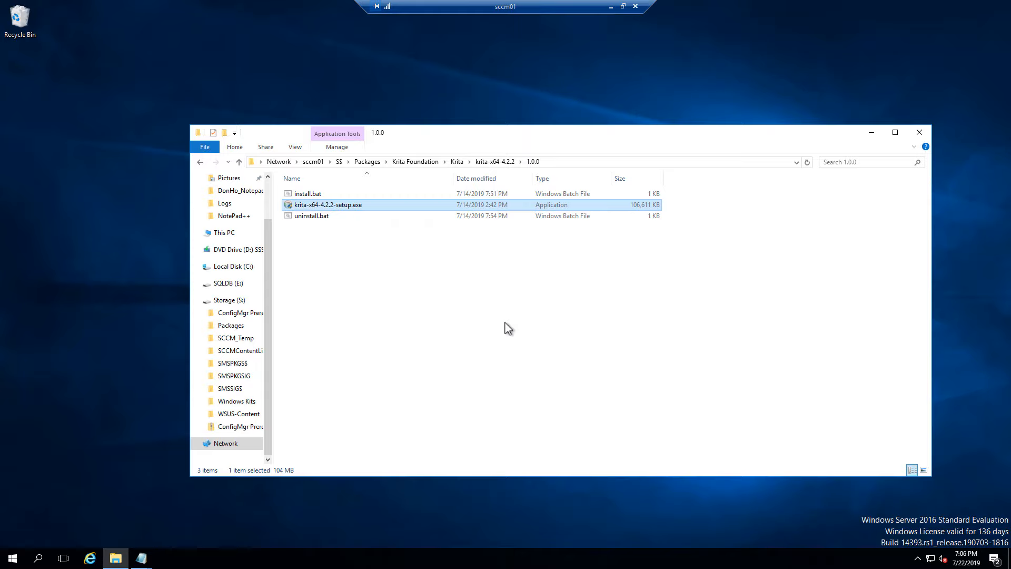
left_click(606, 163)
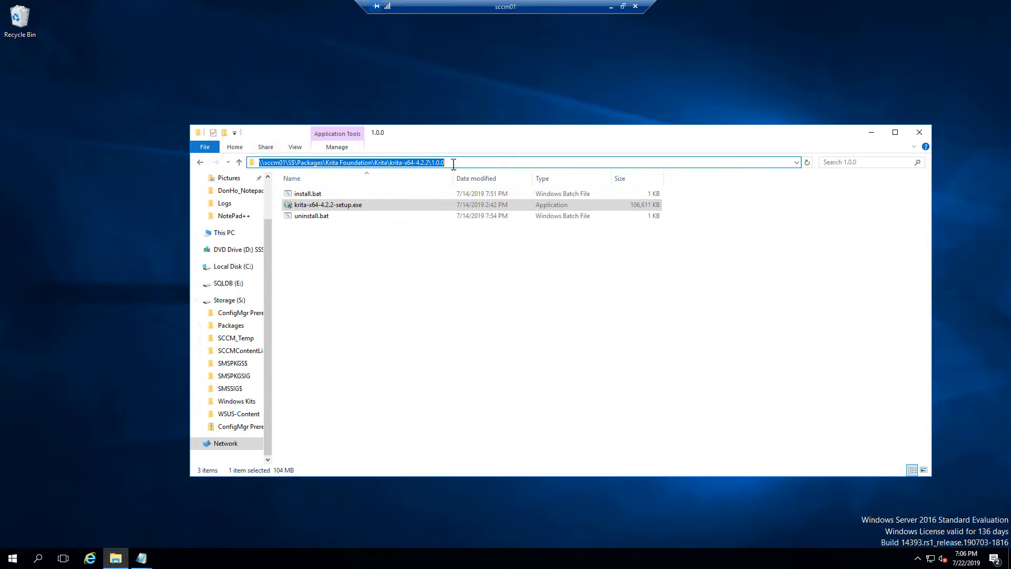
right_click(413, 167)
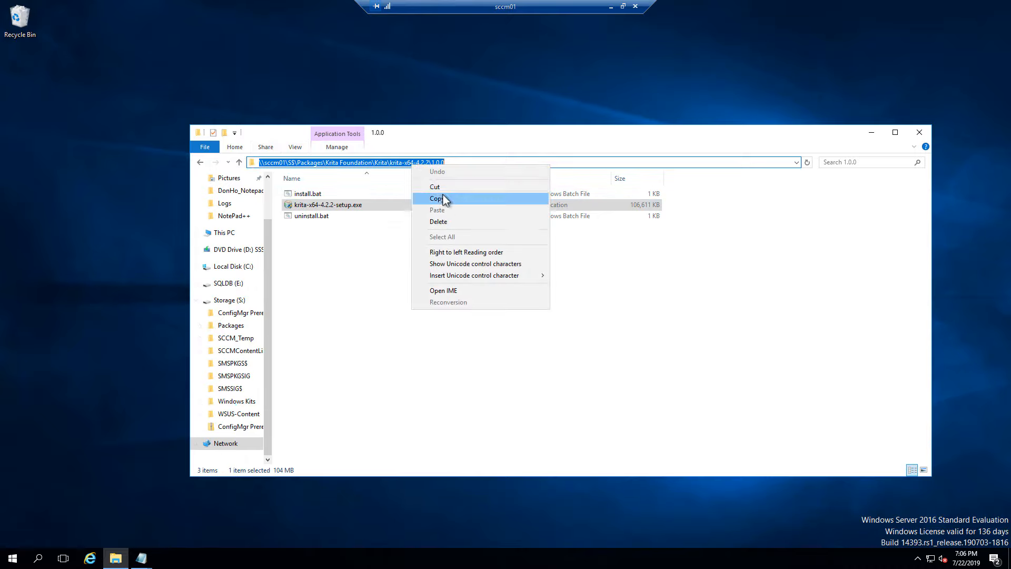
left_click(445, 199)
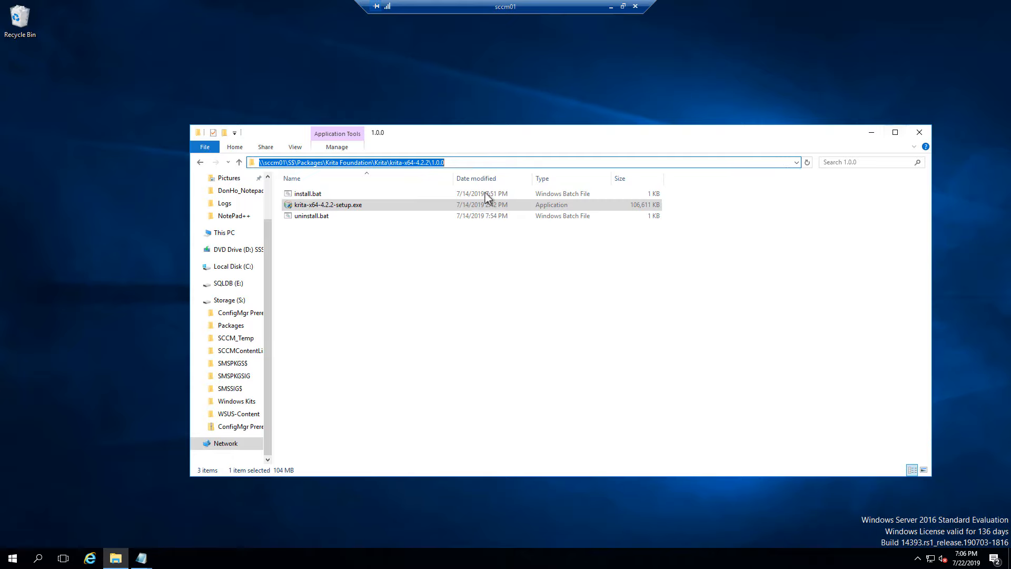
left_click(871, 132)
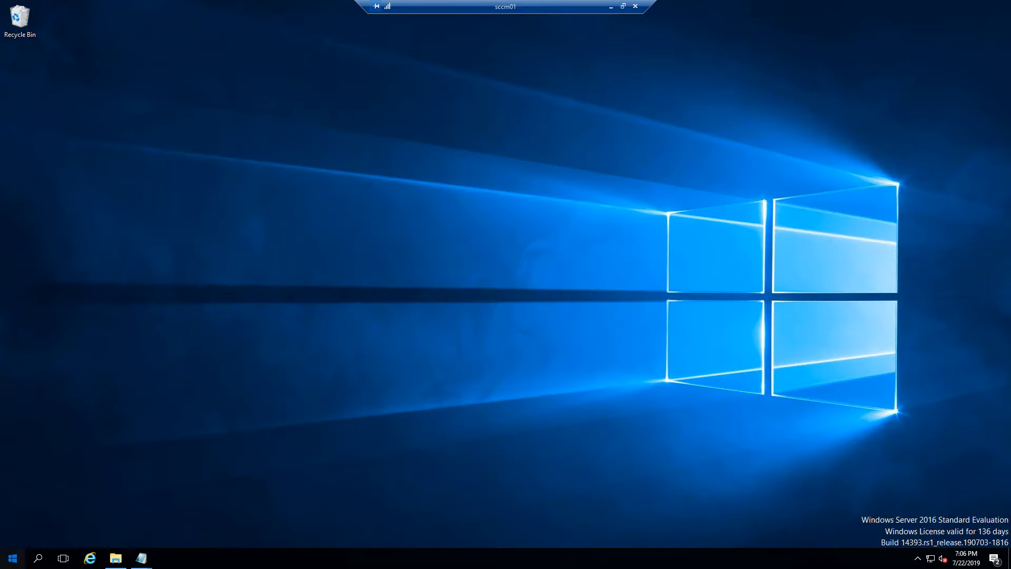
Launch the Configuration Manager Console and go to Software Library > Application Management > Packages
left_click(13, 558)
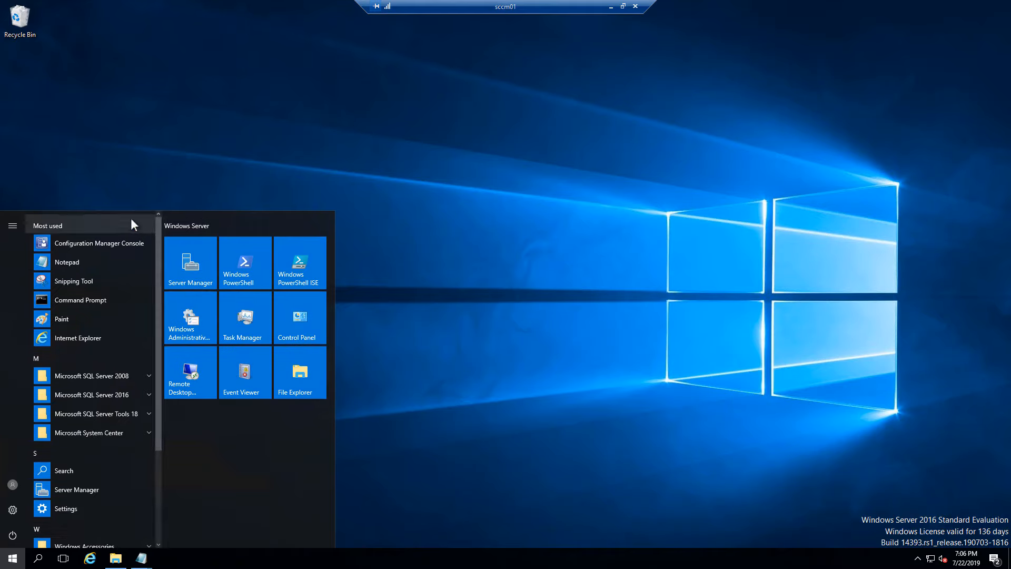
left_click(106, 243)
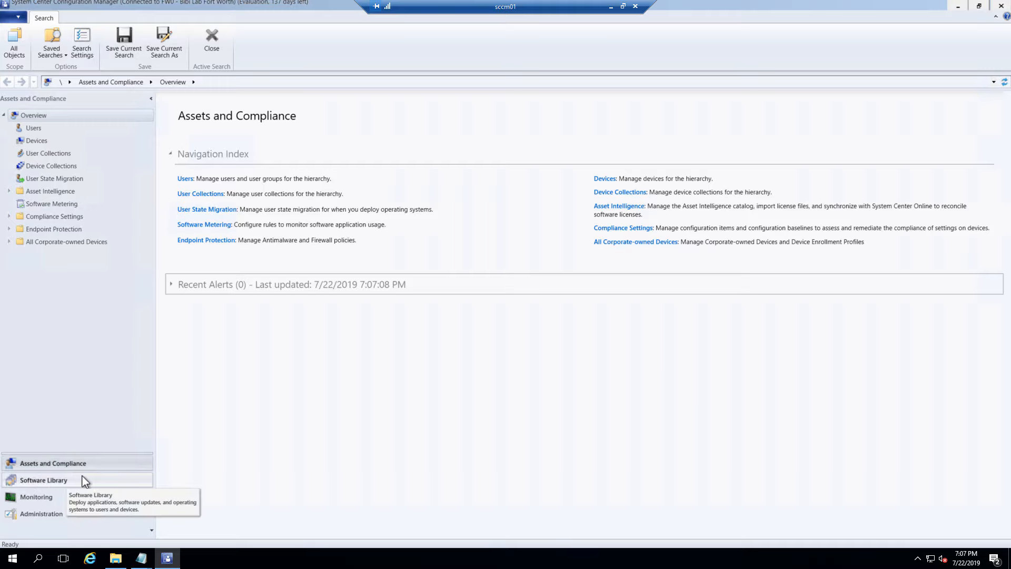
left_click(67, 481)
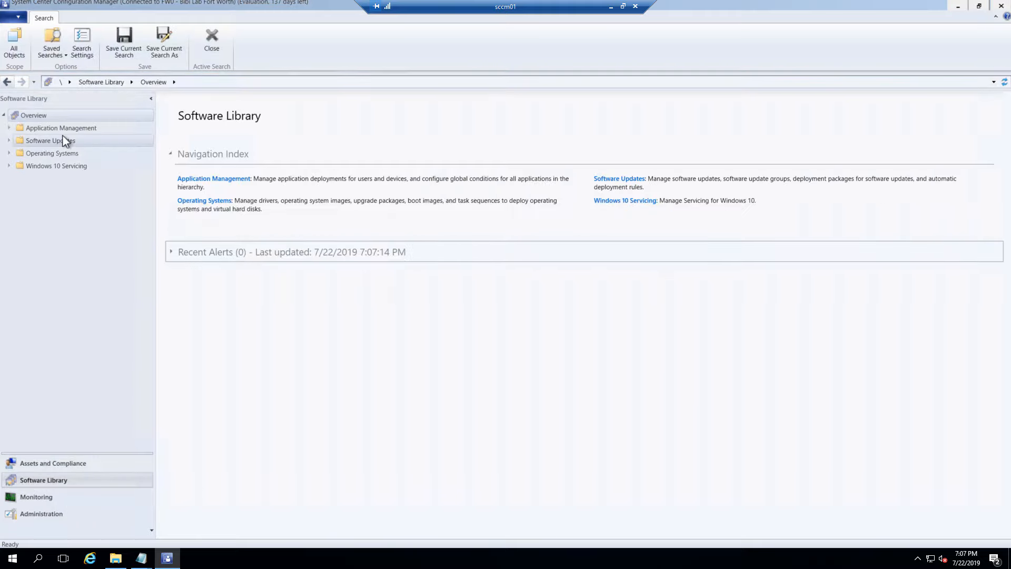
left_click(8, 128)
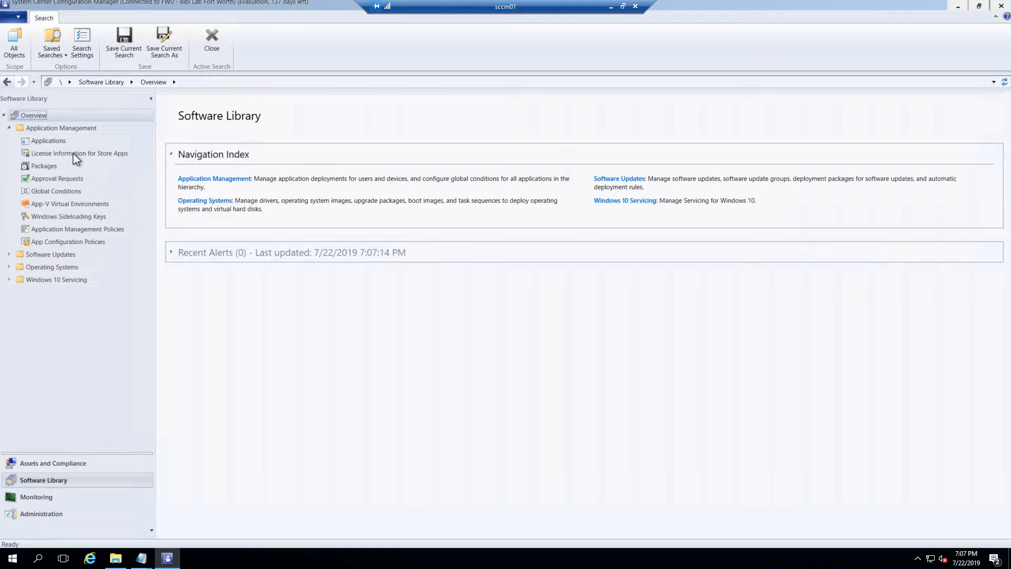
left_click(56, 142)
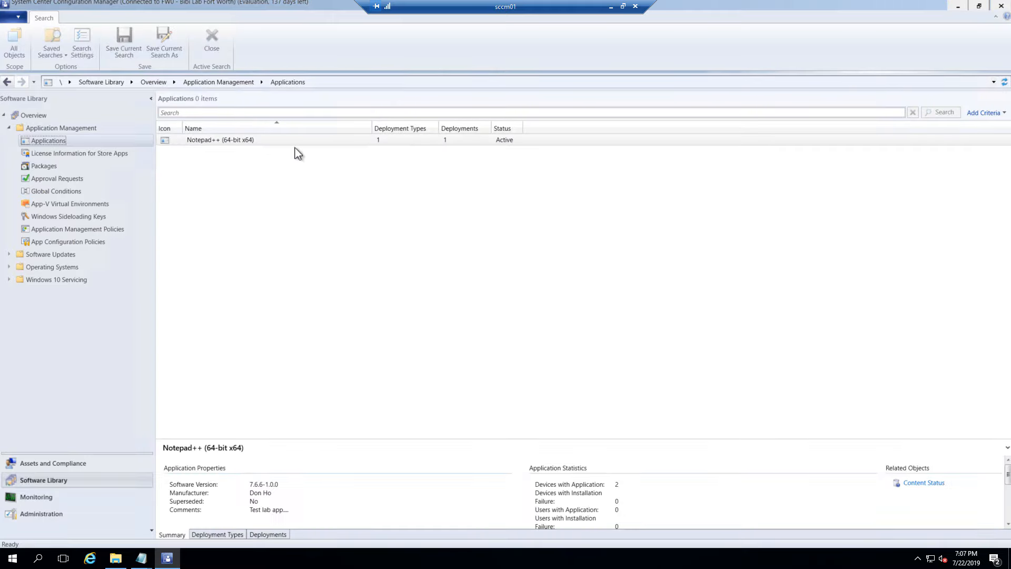
left_click(57, 166)
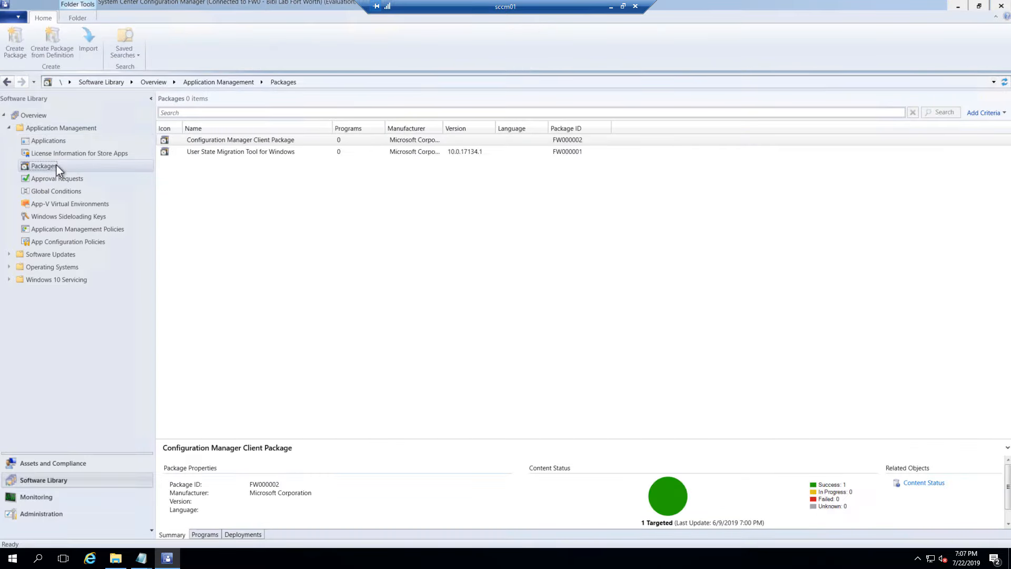
Start Create Package and paste krita-x64-4.2.2, copied from the folder path, as the package name
right_click(207, 191)
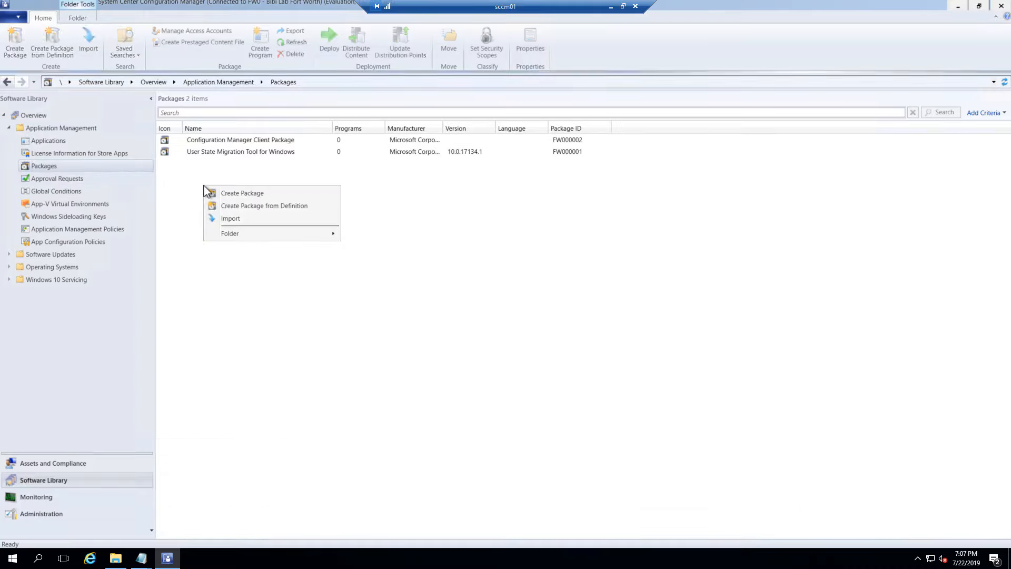
left_click(250, 195)
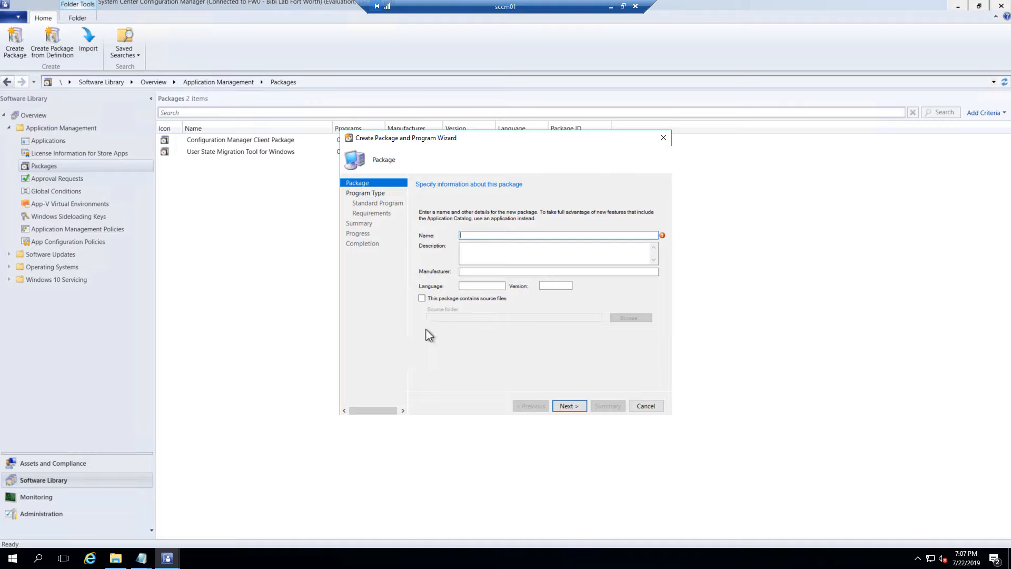
left_click(150, 562)
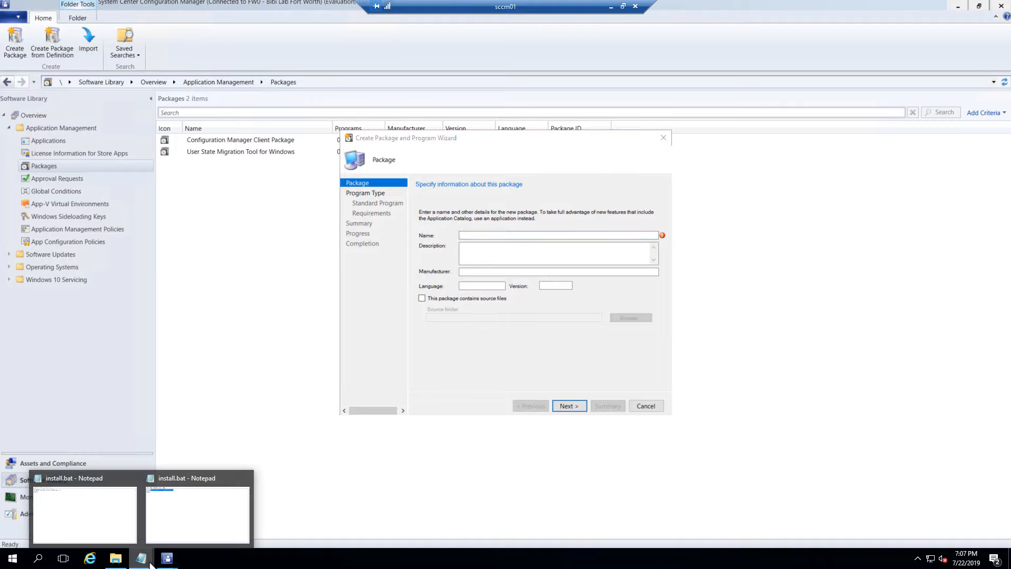
left_click(115, 558)
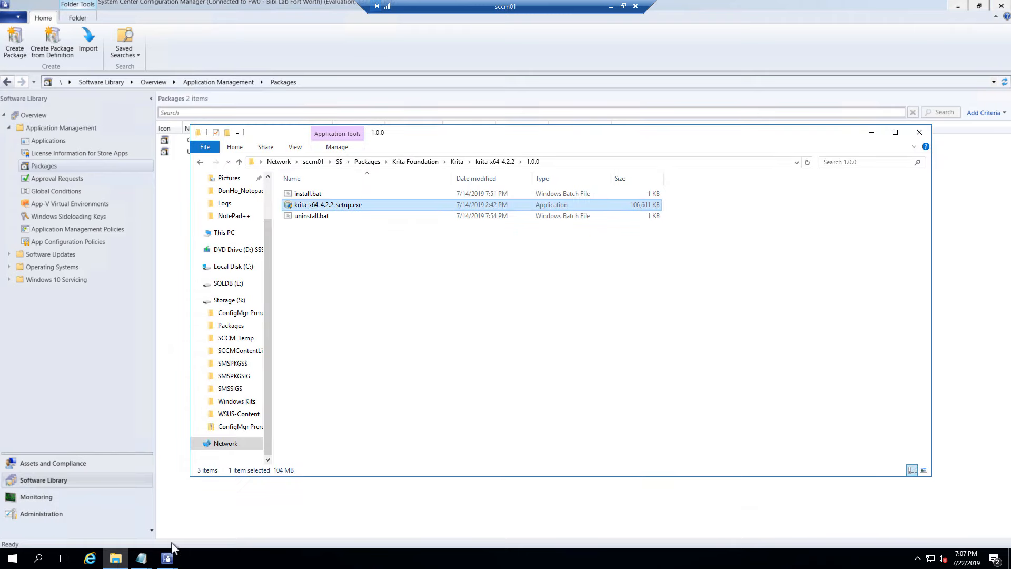
left_click(591, 164)
left_click(514, 163)
left_click_drag(390, 162, 429, 161)
right_click(422, 162)
left_click(447, 198)
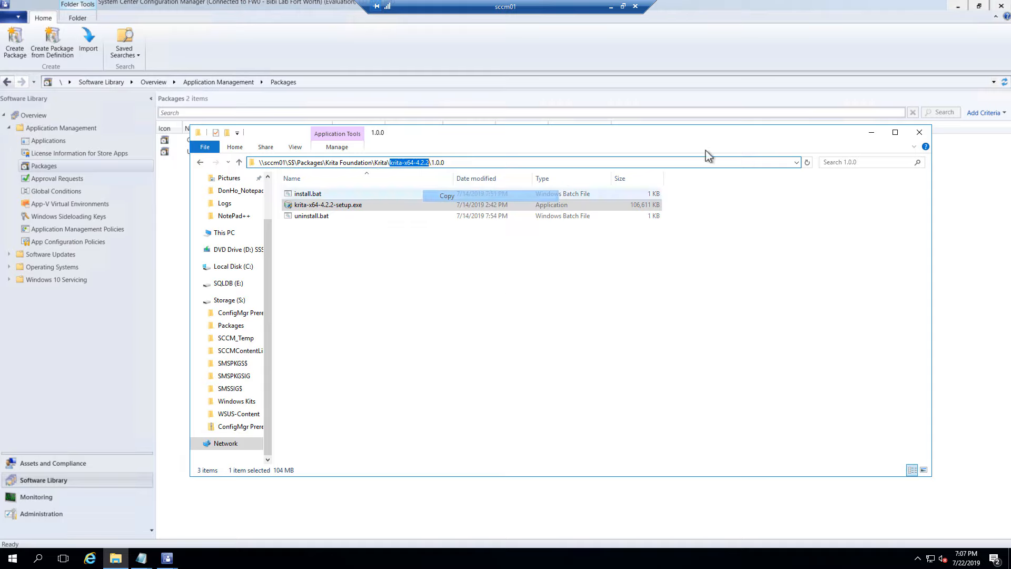
key("alt+Tab")
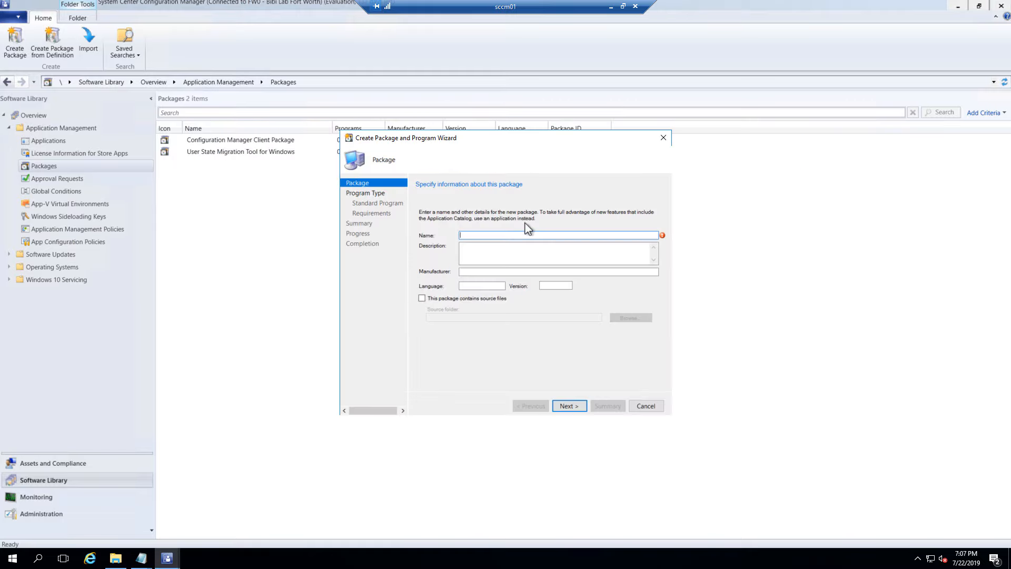
right_click(477, 233)
left_click(487, 274)
Trim the package name to Krita and enter x64-4.2.2 as the description
key("BackSpace")
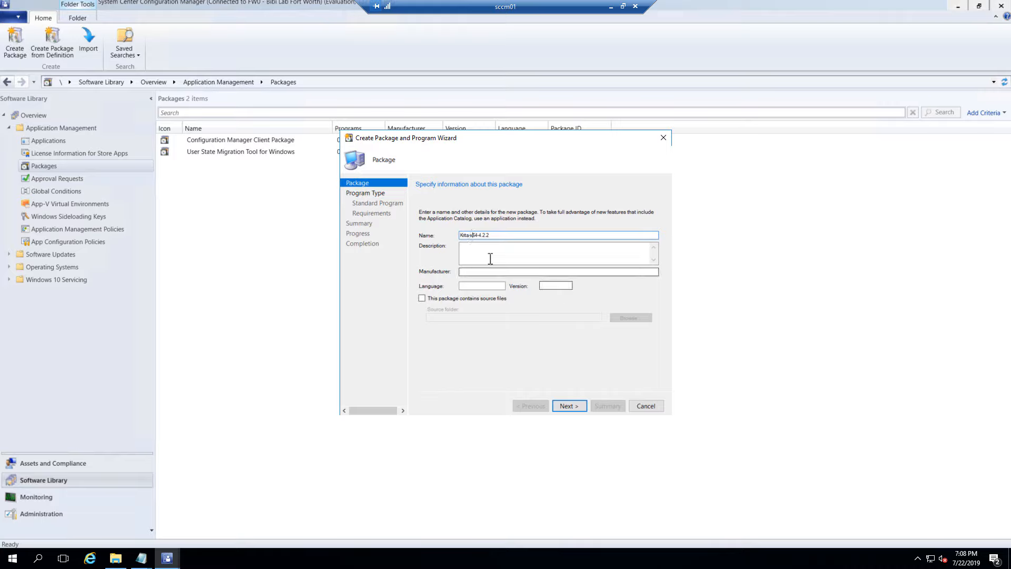
mouse_move(472, 235)
left_mouse_down()
mouse_move(504, 230)
mouse_move(469, 235)
left_mouse_up()
left_click(506, 233)
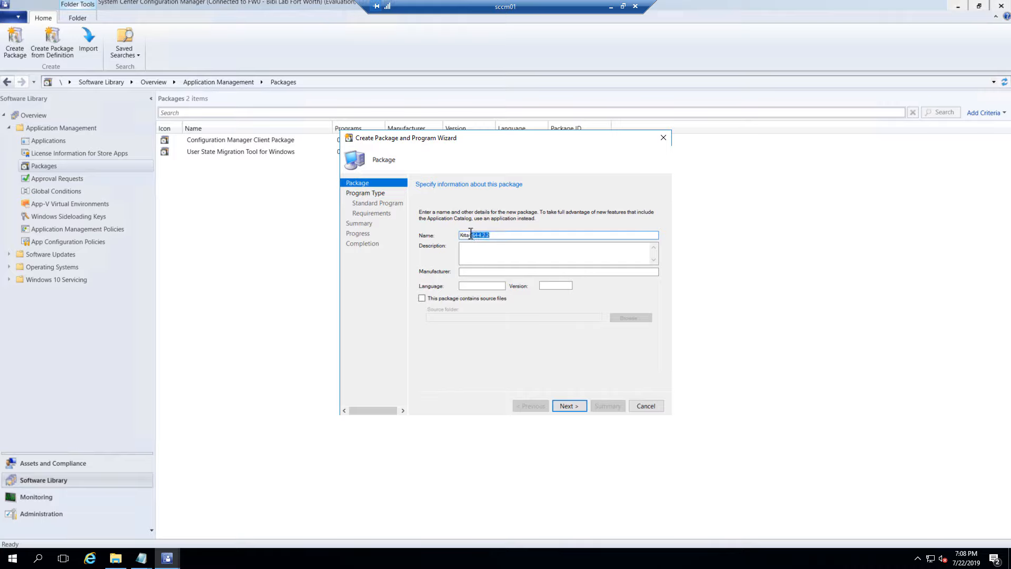
key("BackSpace")
left_click(492, 271)
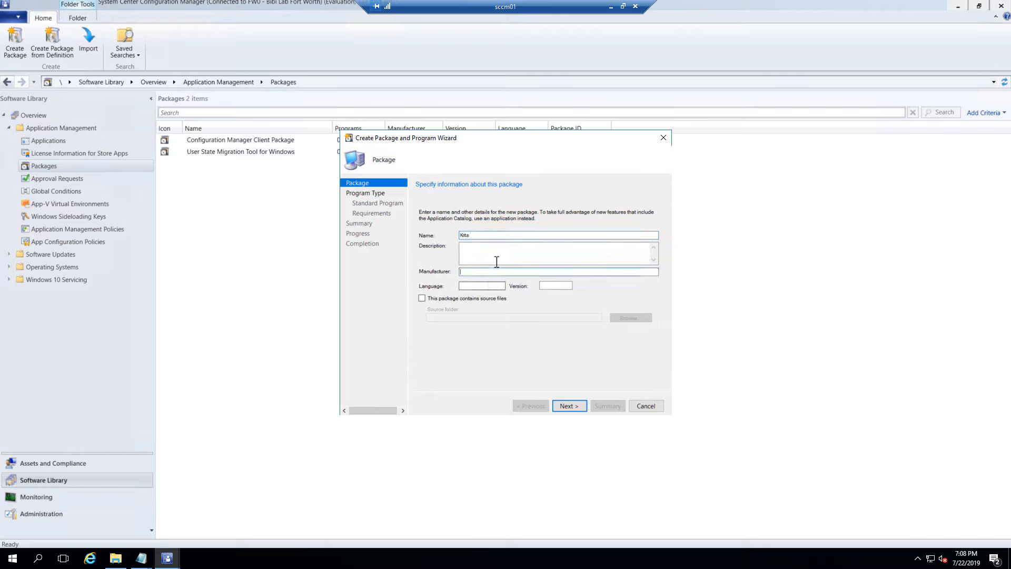
left_click(497, 259)
type("x64-4.2.2")
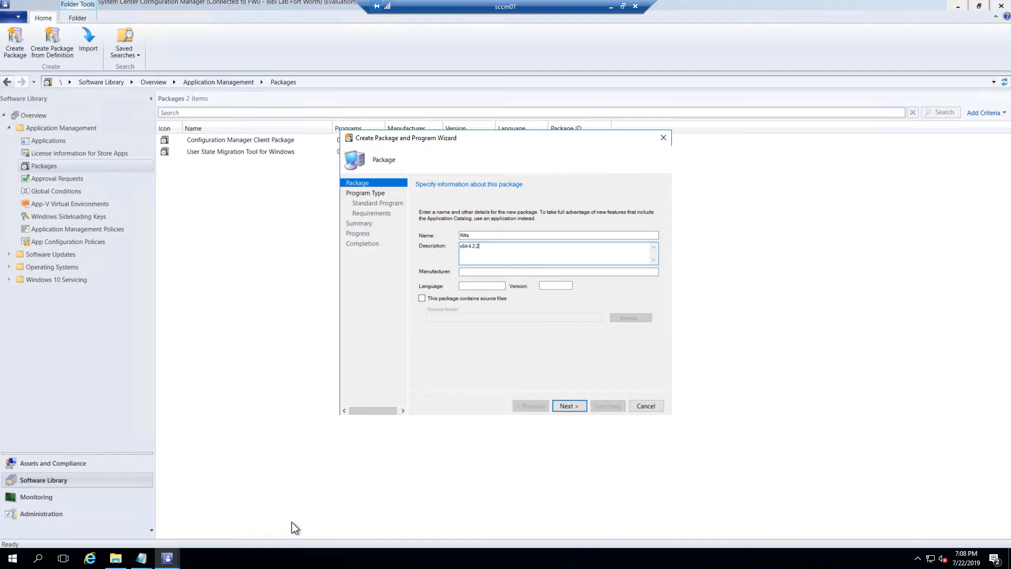
Copy Krita Foundation from the folder path and paste it as the manufacturer
left_click(115, 557)
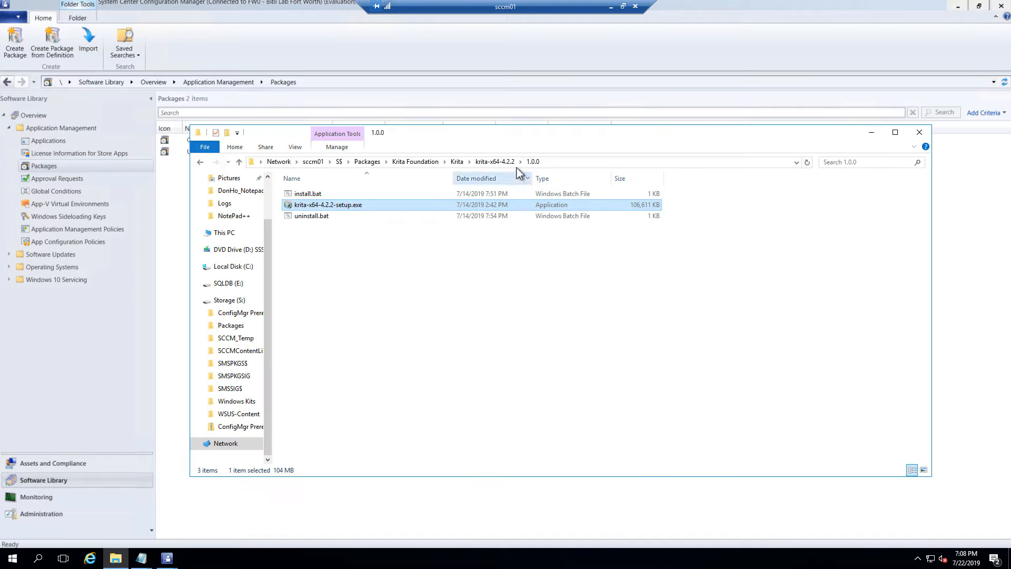
left_click(569, 162)
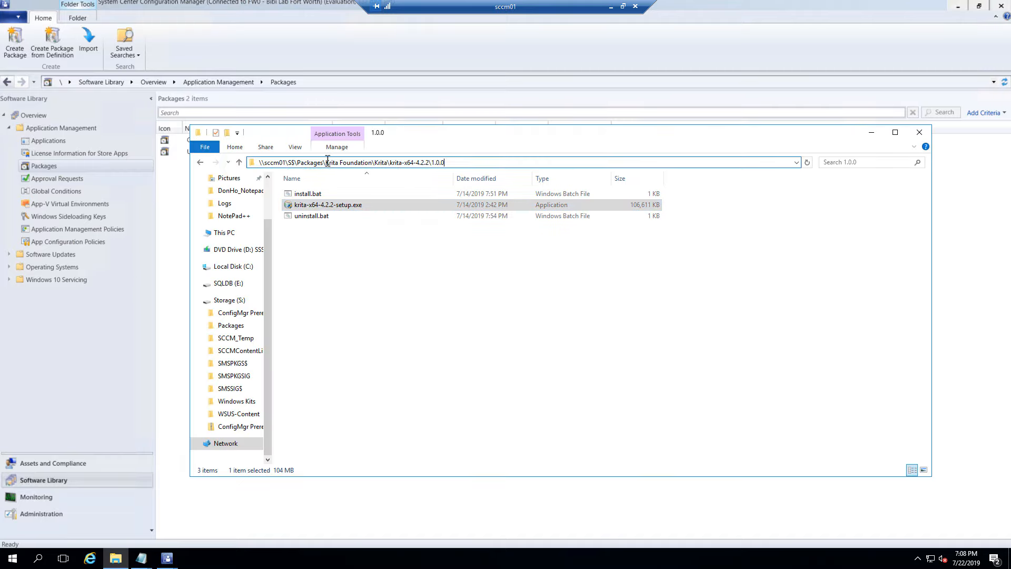
left_click_drag(327, 161, 373, 162)
left_click(872, 133)
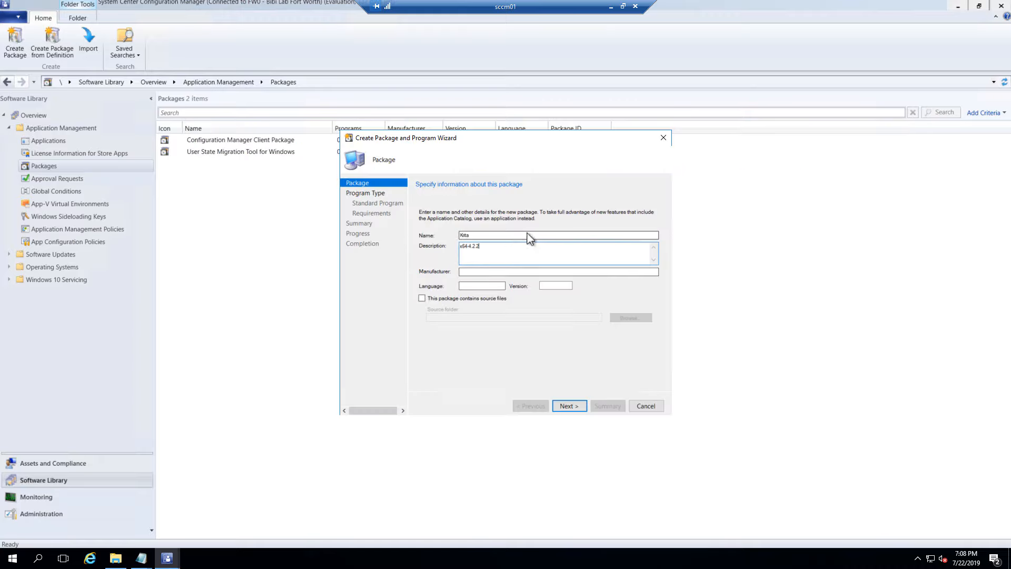
left_click(494, 271)
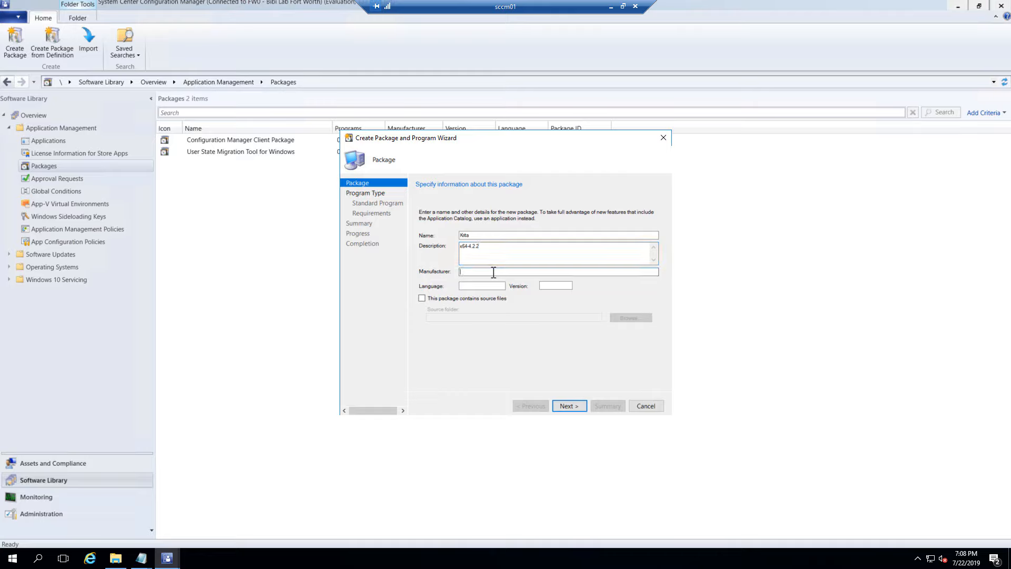
key("ctrl+v")
left_click(470, 286)
left_click(553, 285)
Use 4.2.2 from the description for the version, then clear the description field
double_click(472, 244)
left_click(483, 249)
left_click_drag(467, 247, 490, 244)
left_click(550, 285)
left_click(500, 245)
left_click_drag(501, 246, 434, 251)
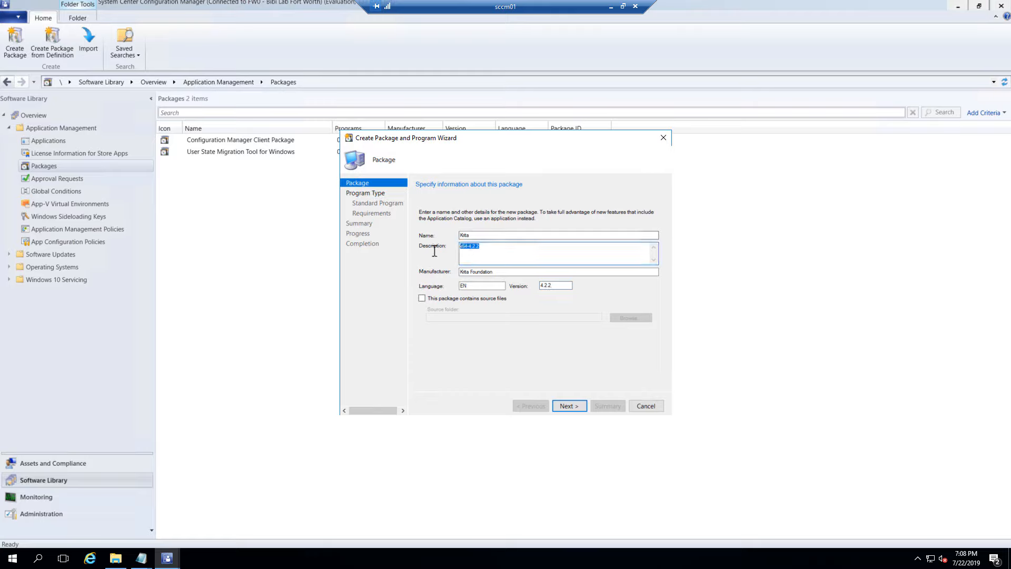
key("BackSpace")
Tick 'This package contains source files', cancel the folder browser, and switch to the Krita folder in Explorer
left_click(421, 298)
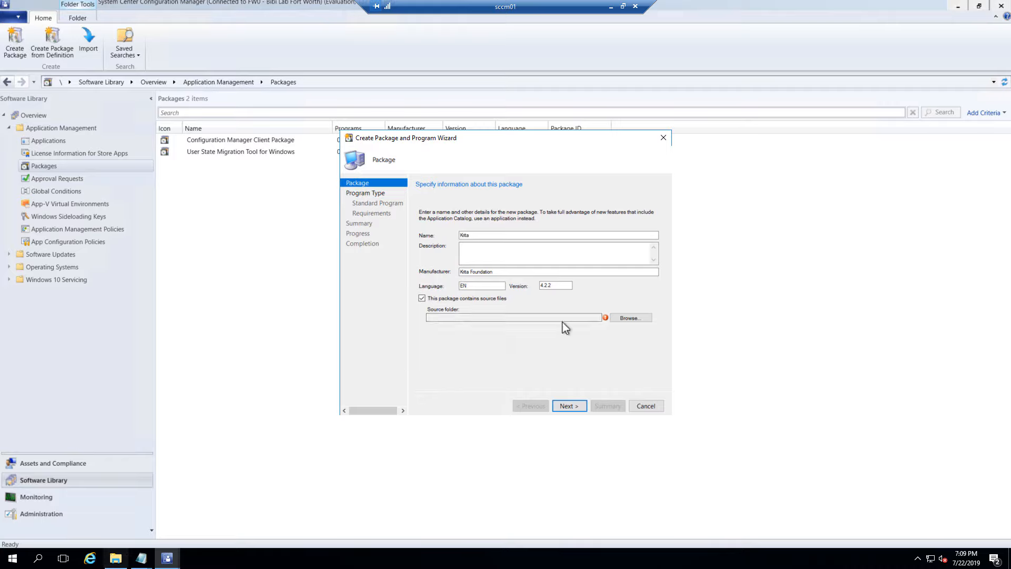
left_click(618, 320)
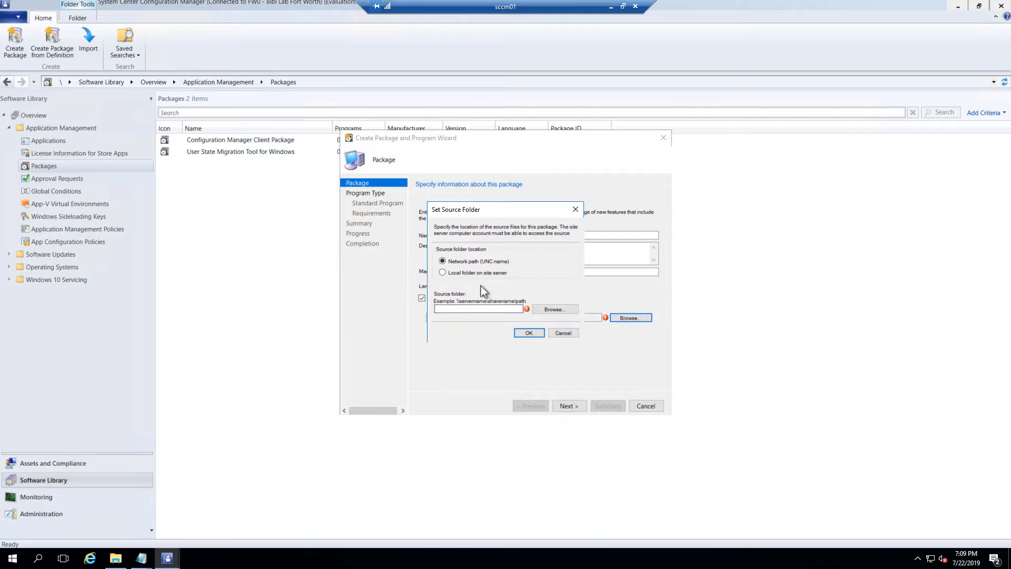
left_click(552, 312)
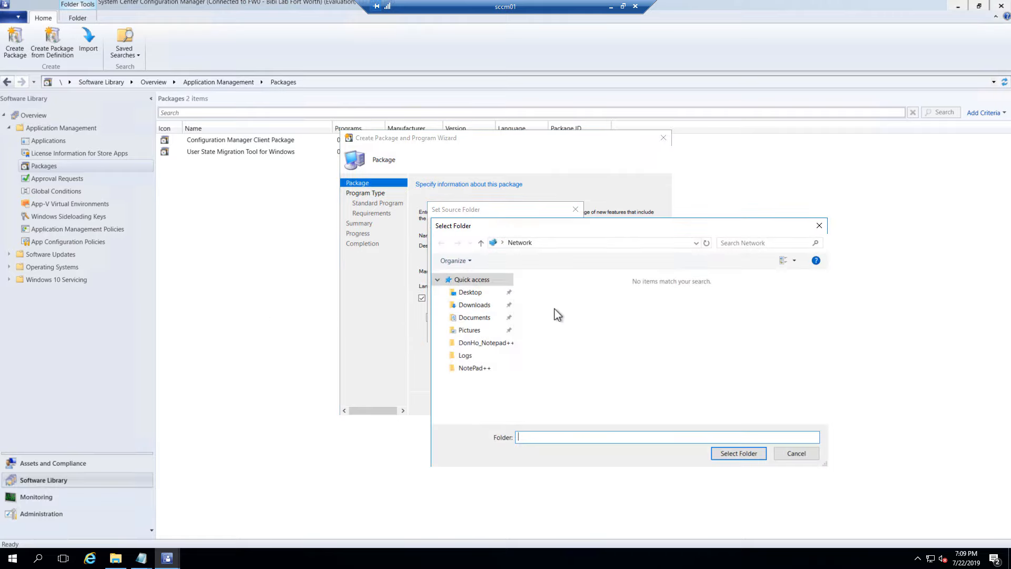
left_click(808, 455)
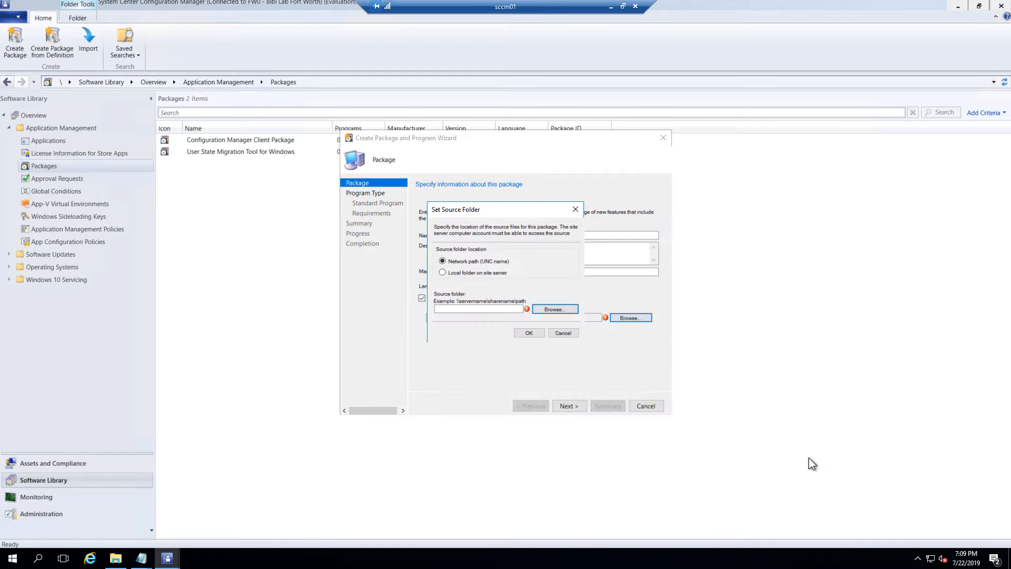
left_click(570, 333)
left_click(115, 558)
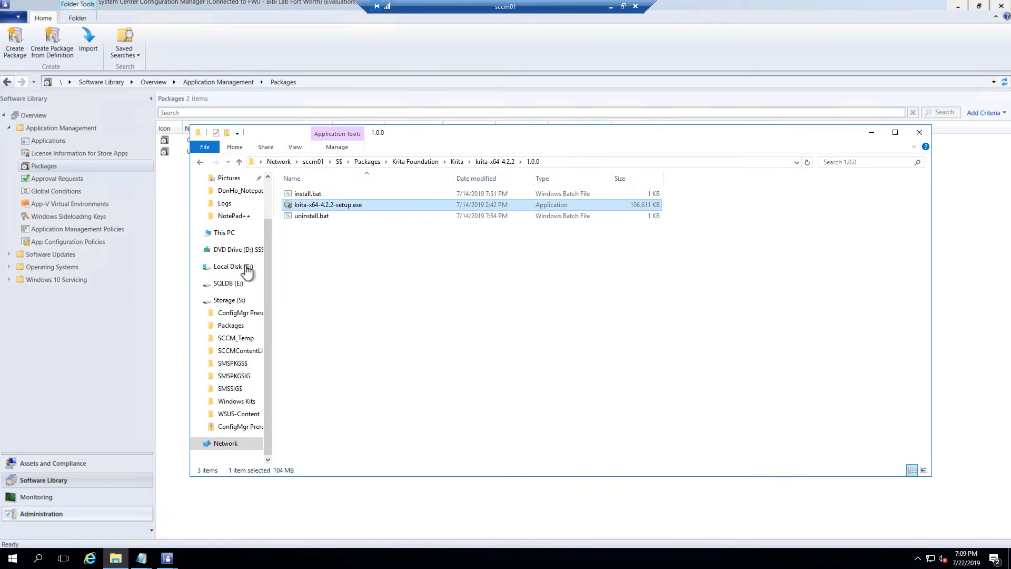
Copy the 1.0.0 folder's full network path from the Explorer address bar, then minimize Explorer
left_click(560, 165)
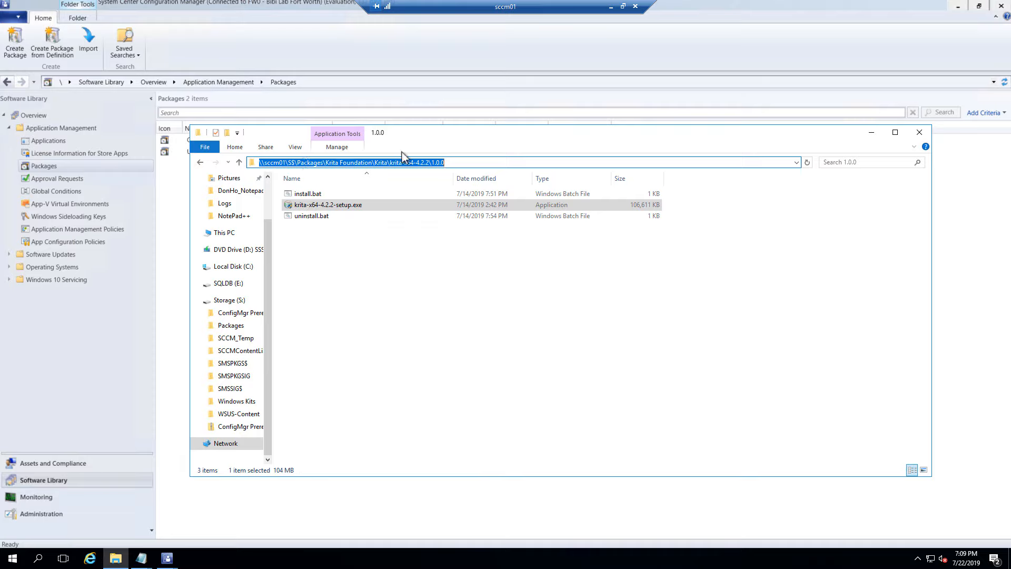
right_click(456, 165)
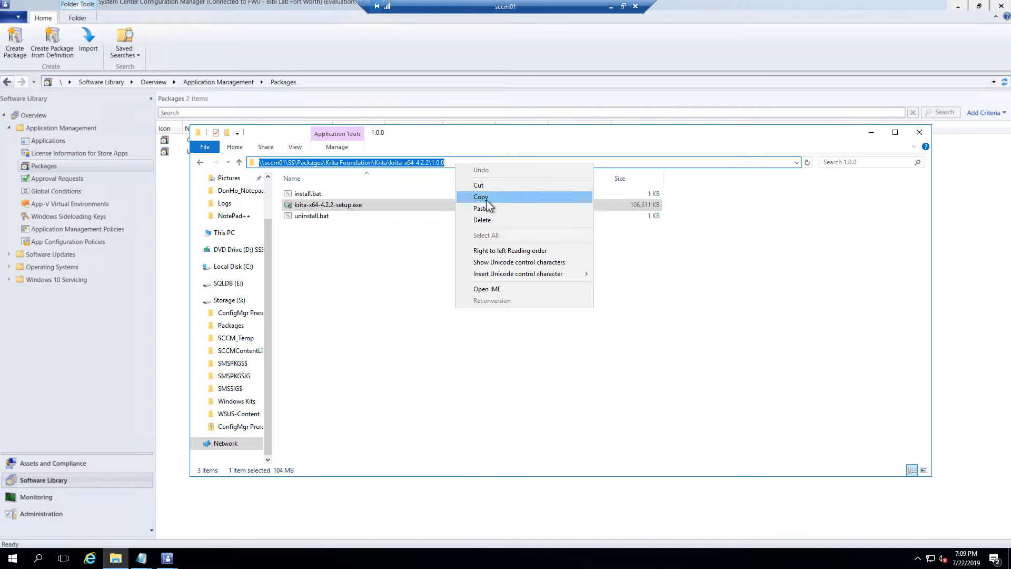
left_click(484, 198)
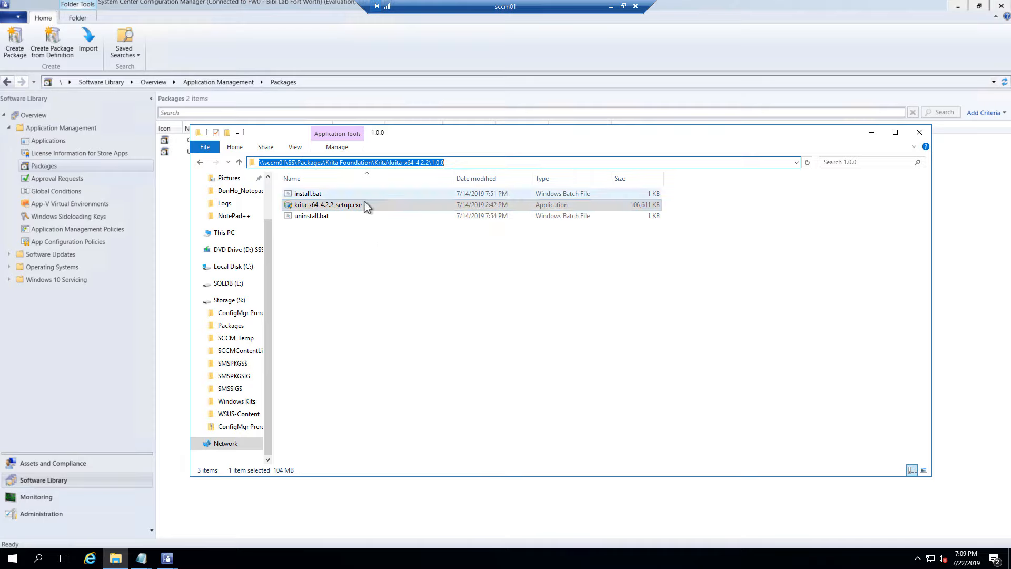
left_click(871, 132)
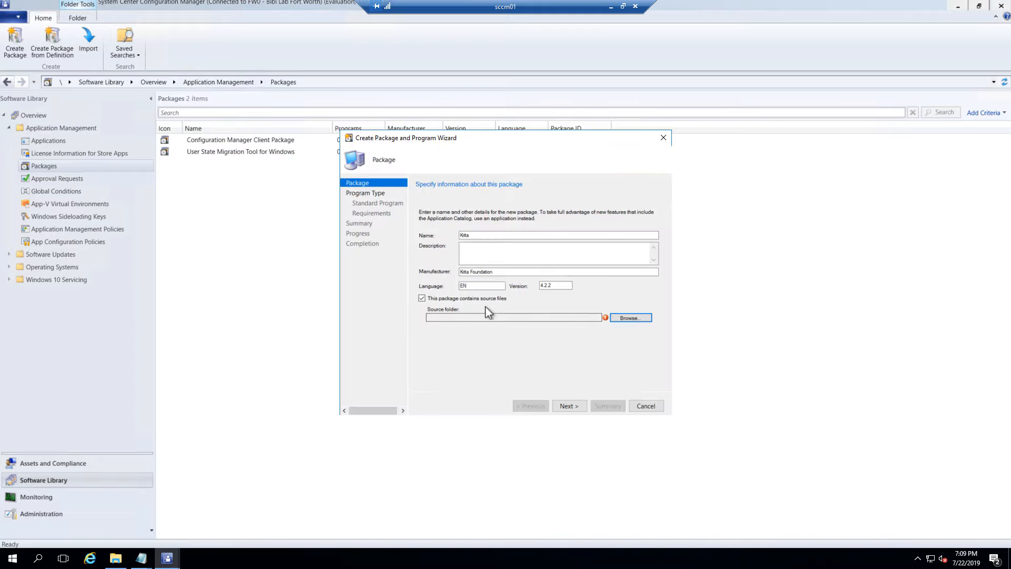
Paste \\sccm01\S$\Packages\Krita Foundation\Krita\krita-x64-4.2.2\1.0.0 as the source folder and continue to Program Type
left_click(452, 317)
right_click(452, 317)
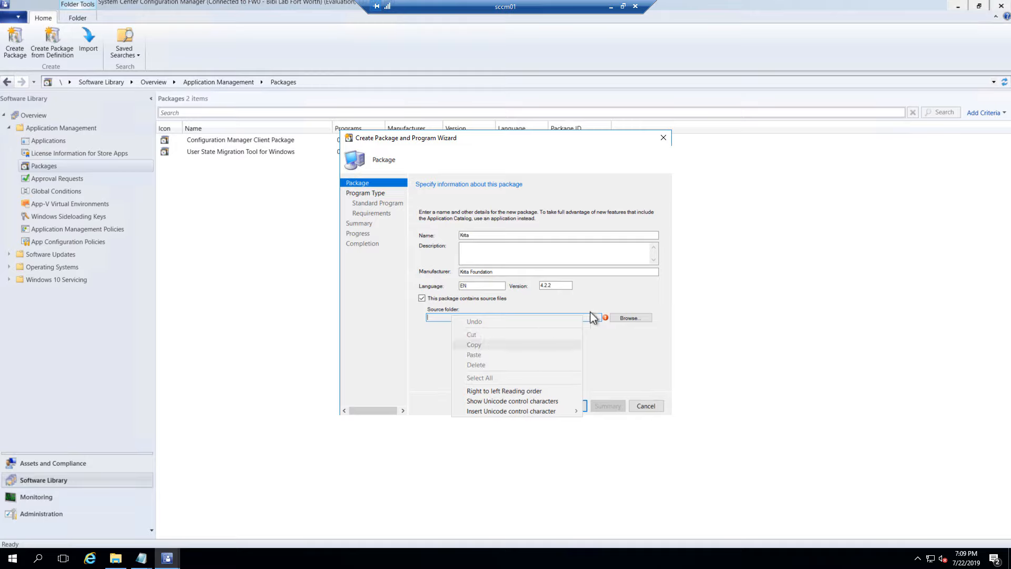
left_click(630, 317)
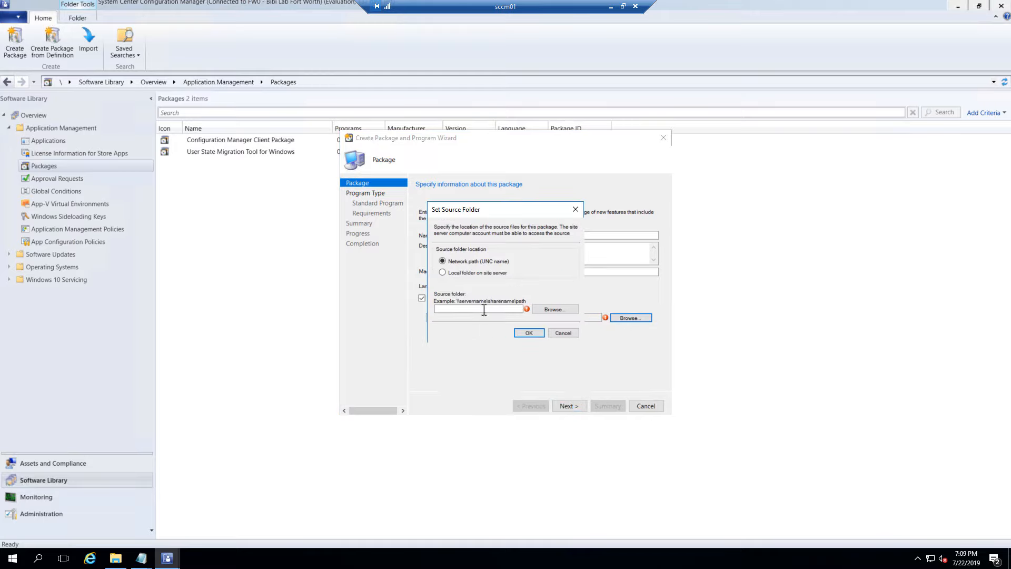
left_click(480, 310)
right_click(476, 309)
left_click(498, 347)
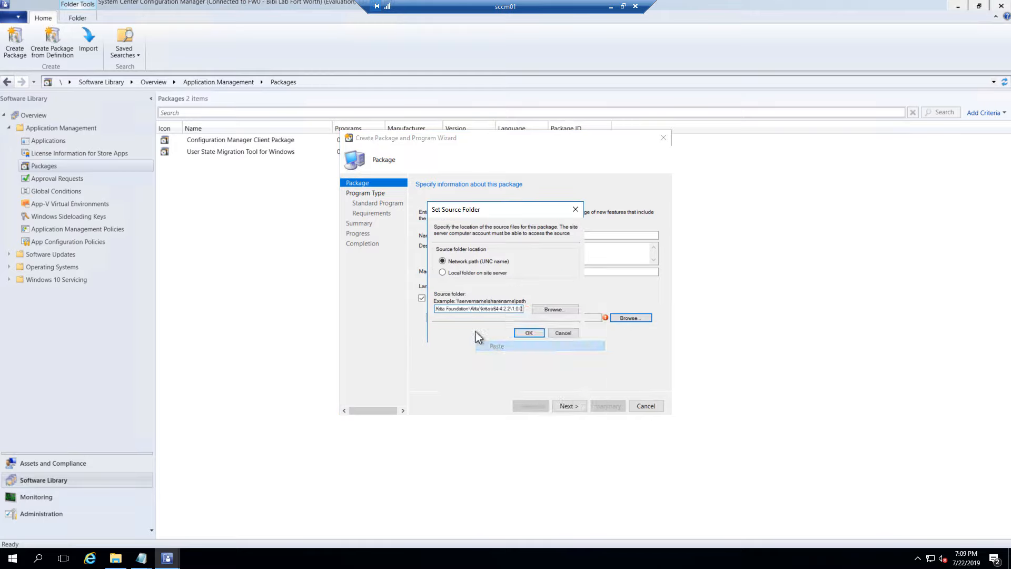
left_click(526, 334)
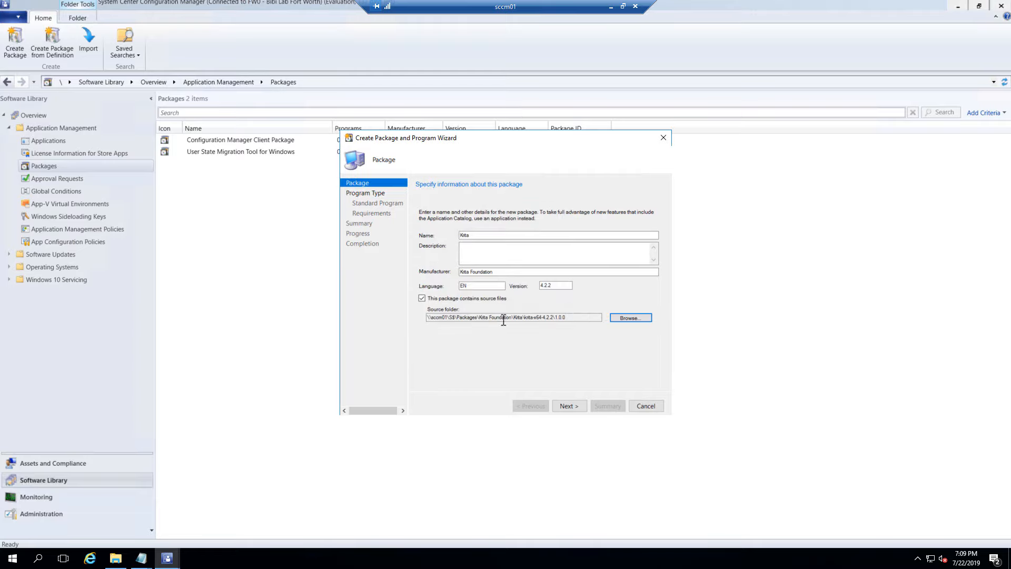
left_click(579, 406)
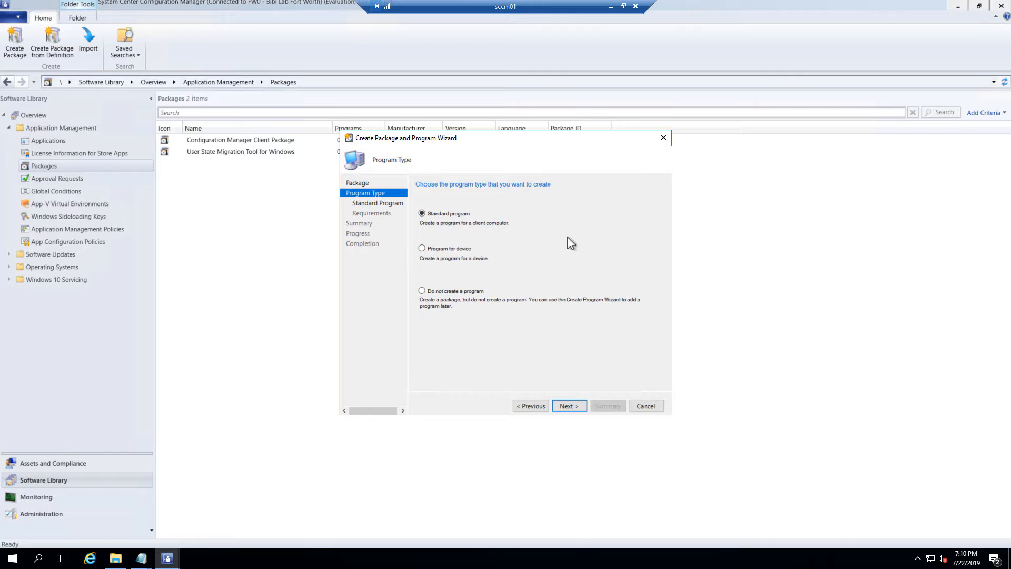
Choose a Standard program and set its command line to krita-x64-4.2.2-setup.exe
left_click(576, 408)
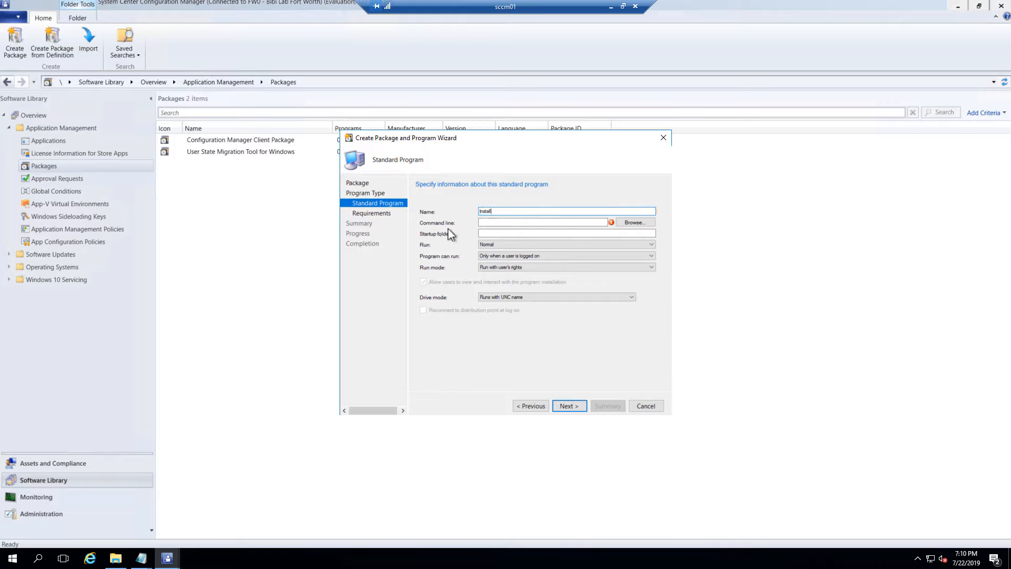
left_click(637, 223)
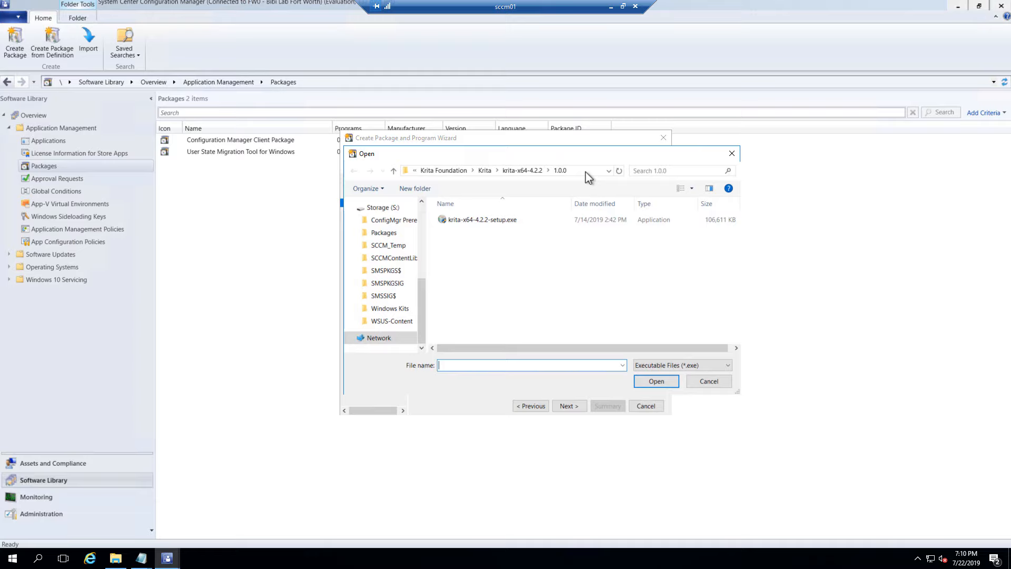
left_click(594, 171)
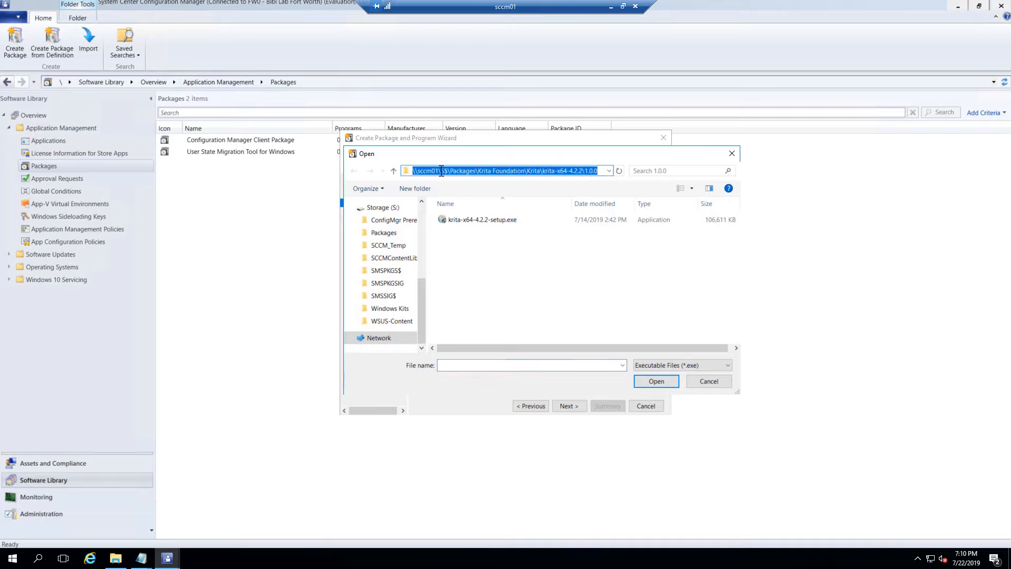
left_click_drag(529, 157, 475, 255)
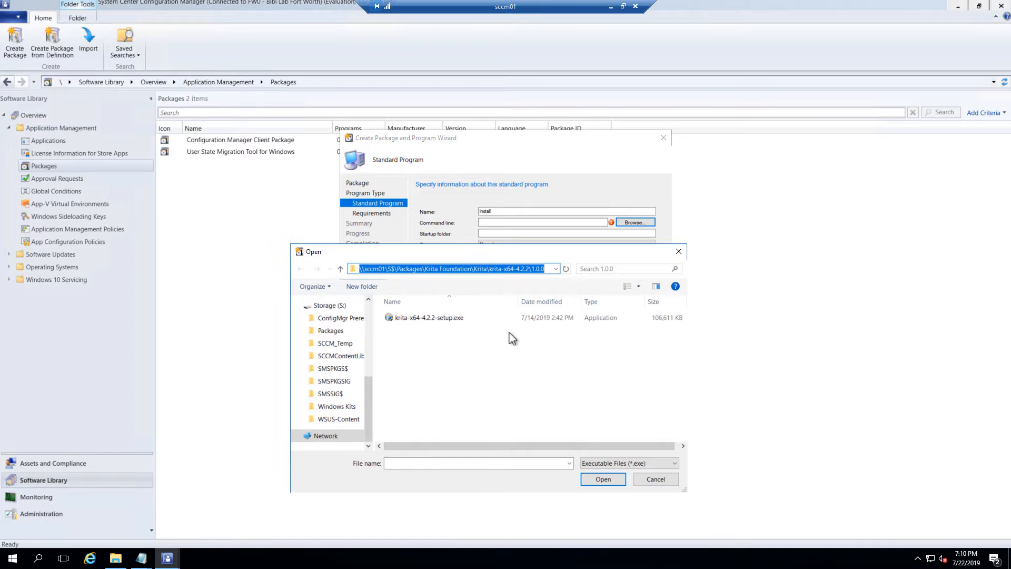
left_click(449, 320)
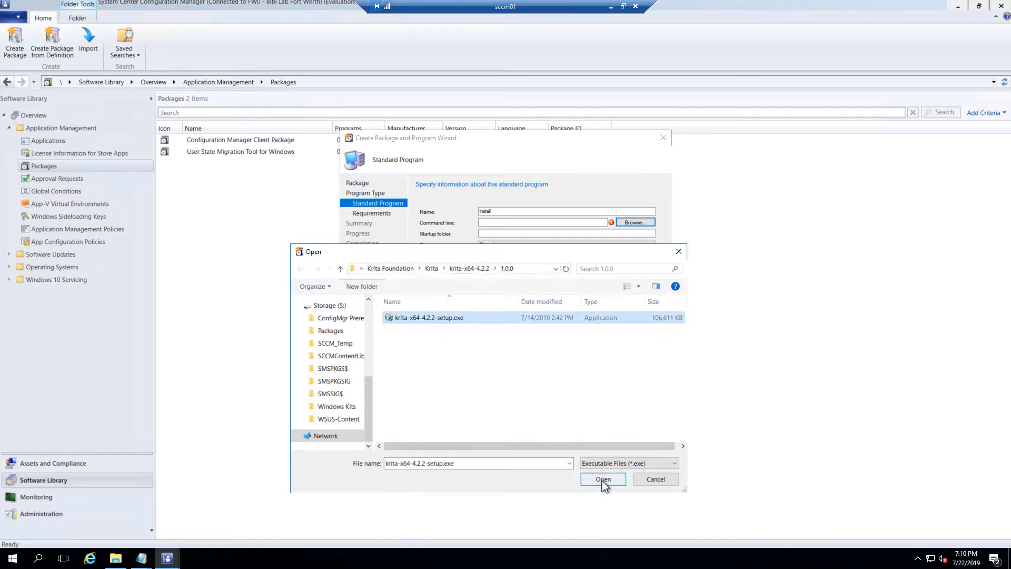
left_click(602, 480)
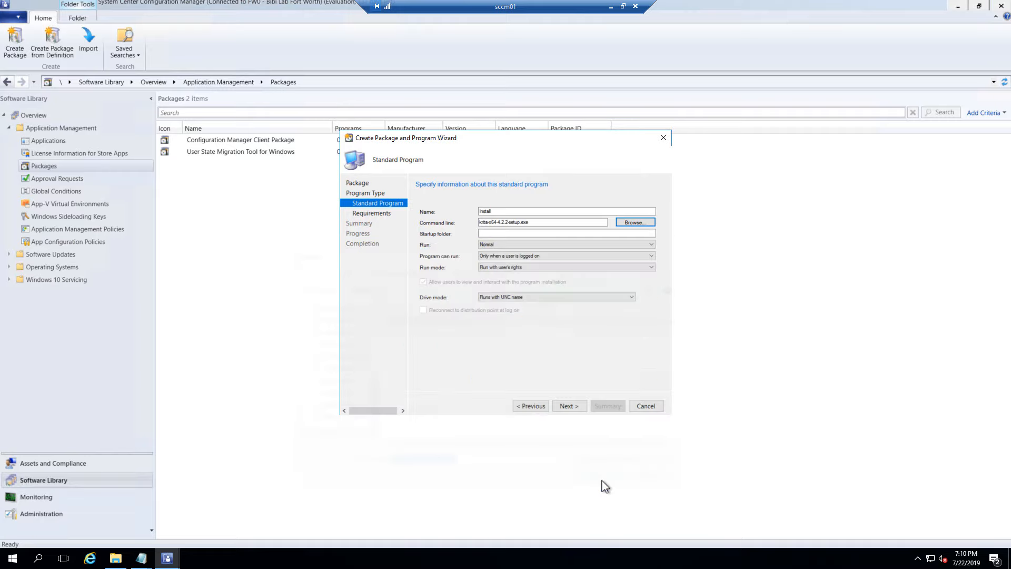
left_click(540, 222)
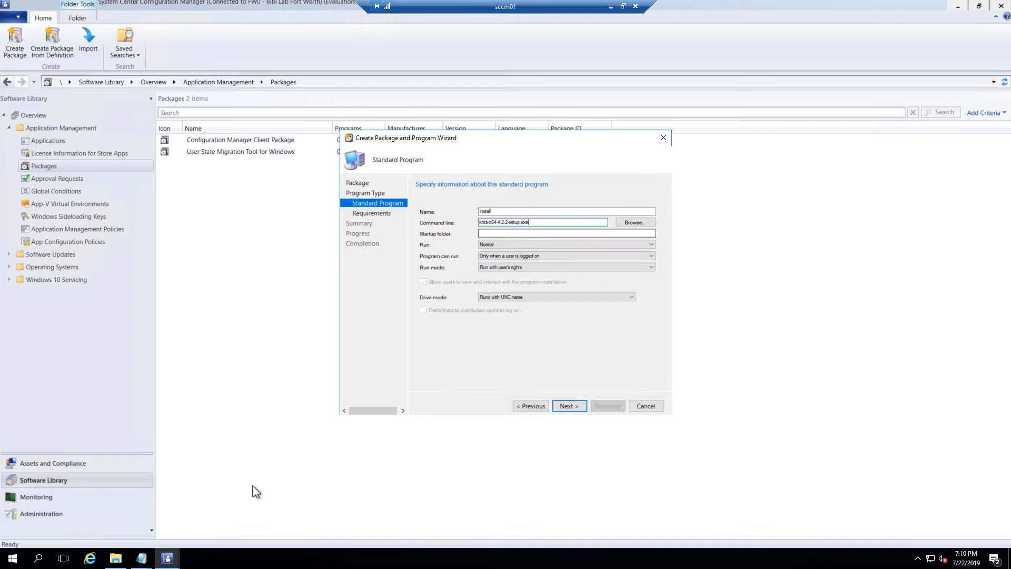
Take the /S switch from install.bat so the command line reads krita-x64-4.2.2-setup.exe /S
left_click(141, 558)
left_click(186, 529)
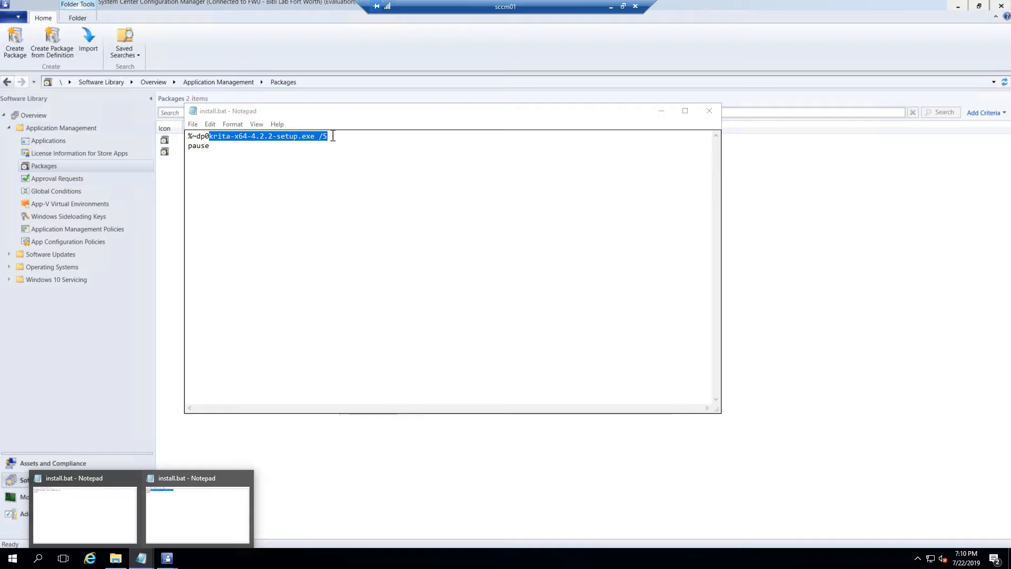
left_click(660, 111)
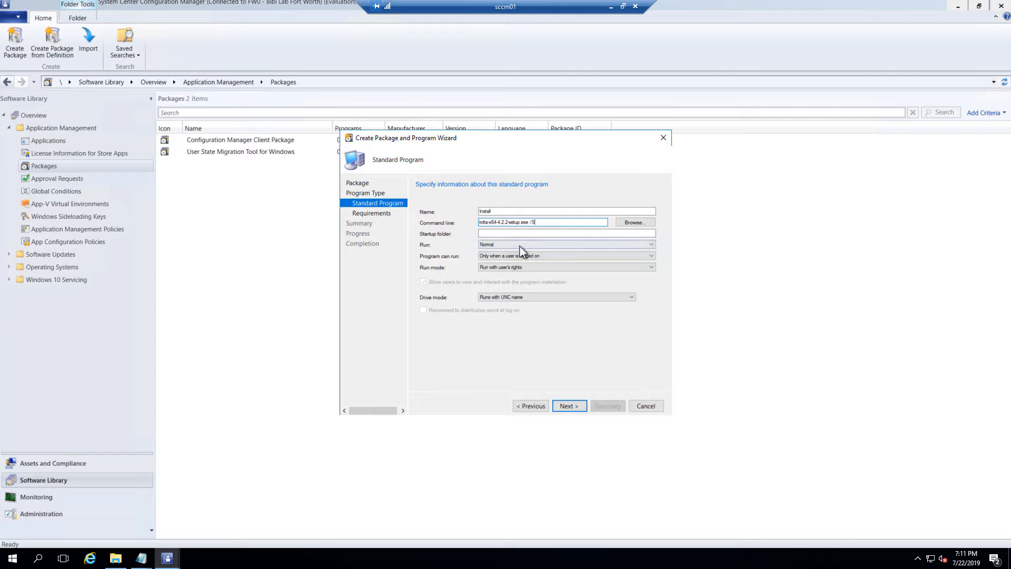
Leave Run as Normal and set Program can run to 'Whether or not a user is logged on'
left_click(507, 245)
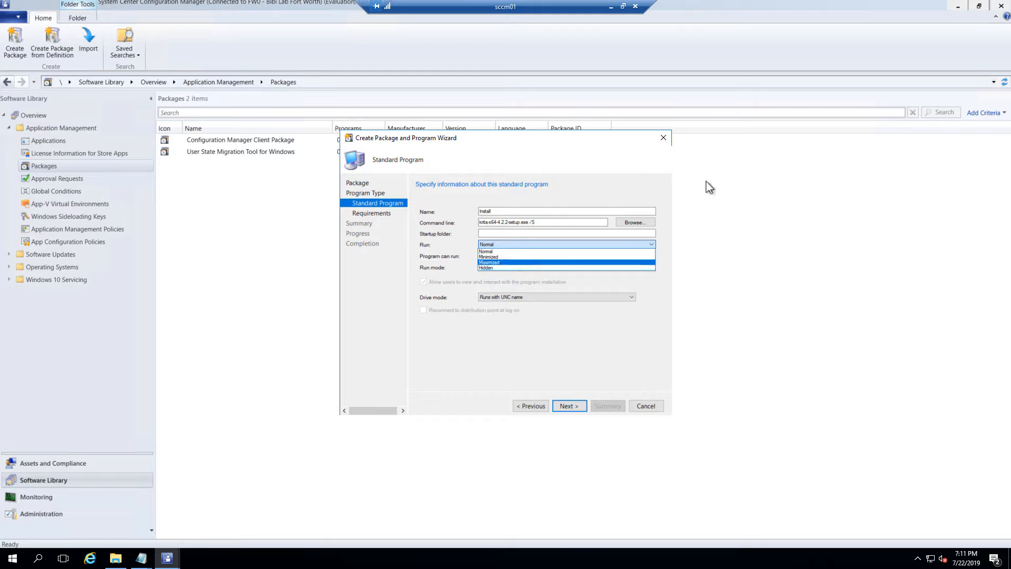
left_click(505, 252)
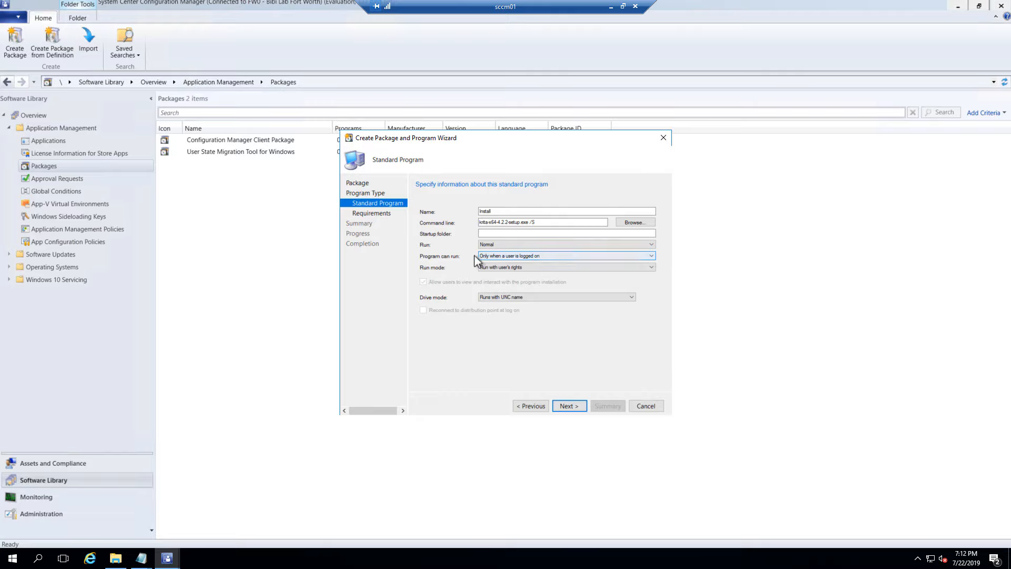
left_click(562, 257)
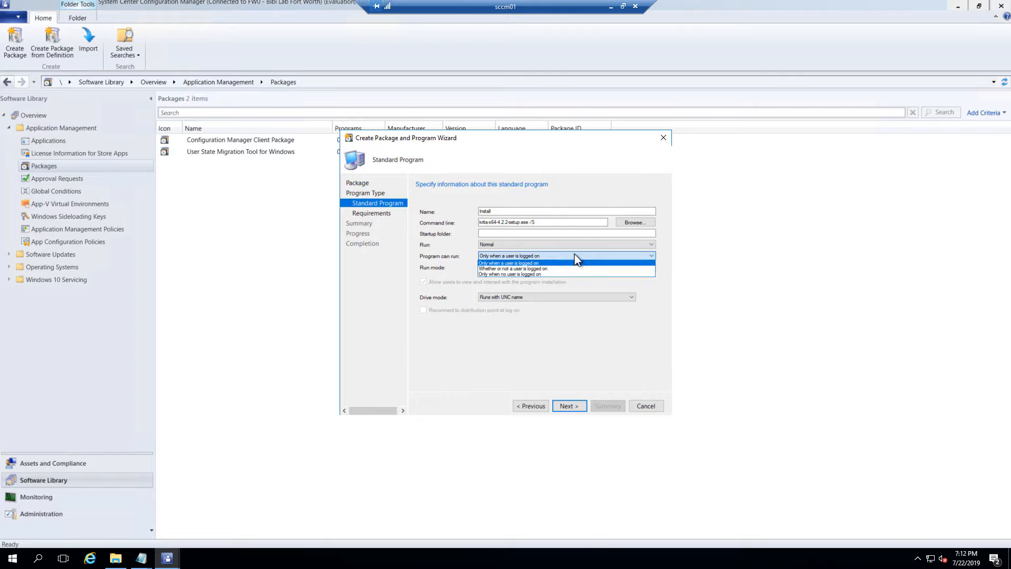
left_click(521, 269)
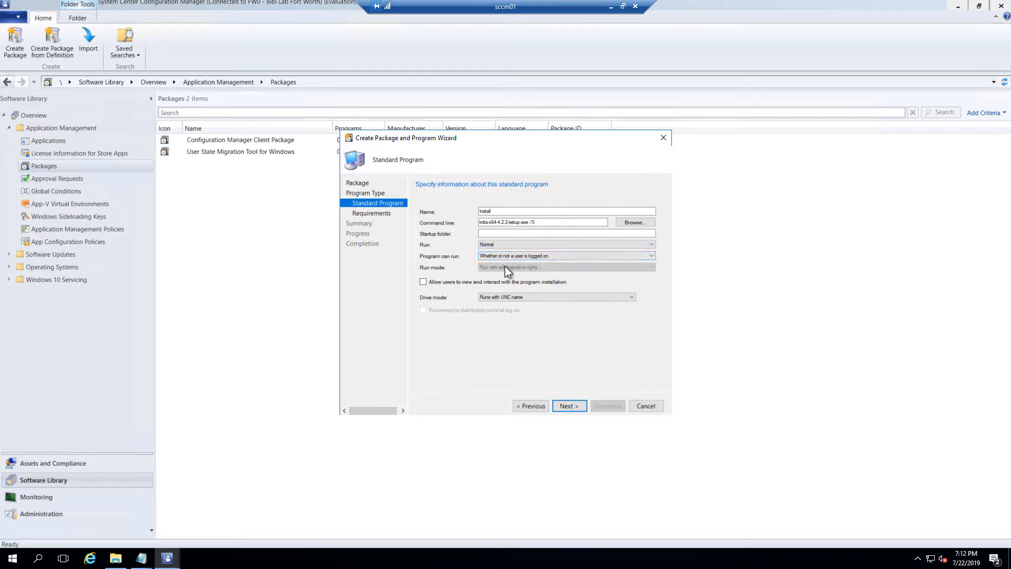
Set Run mode to administrative rights, keeping 'Whether or not a user is logged on'
left_click(523, 256)
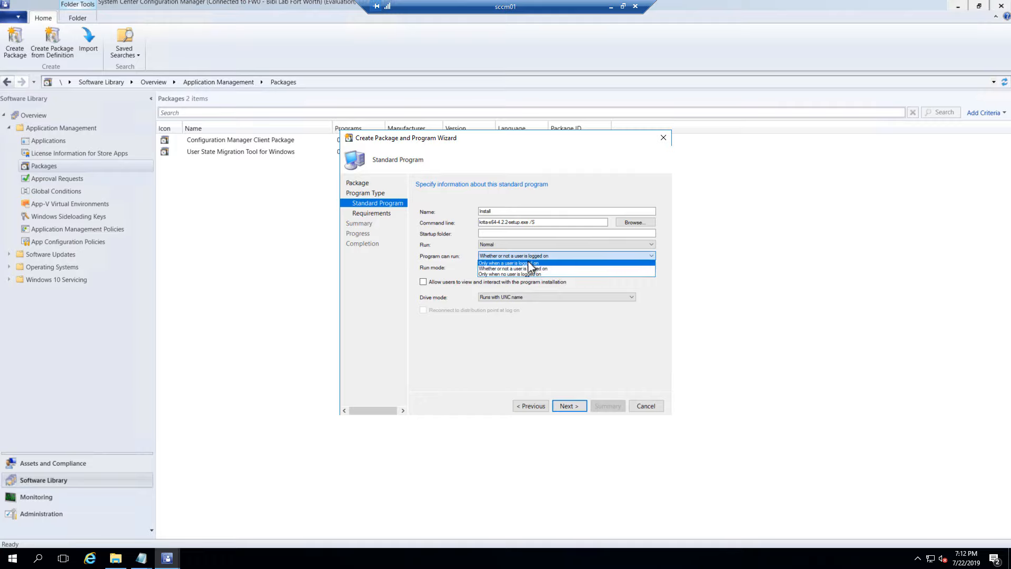
left_click(521, 263)
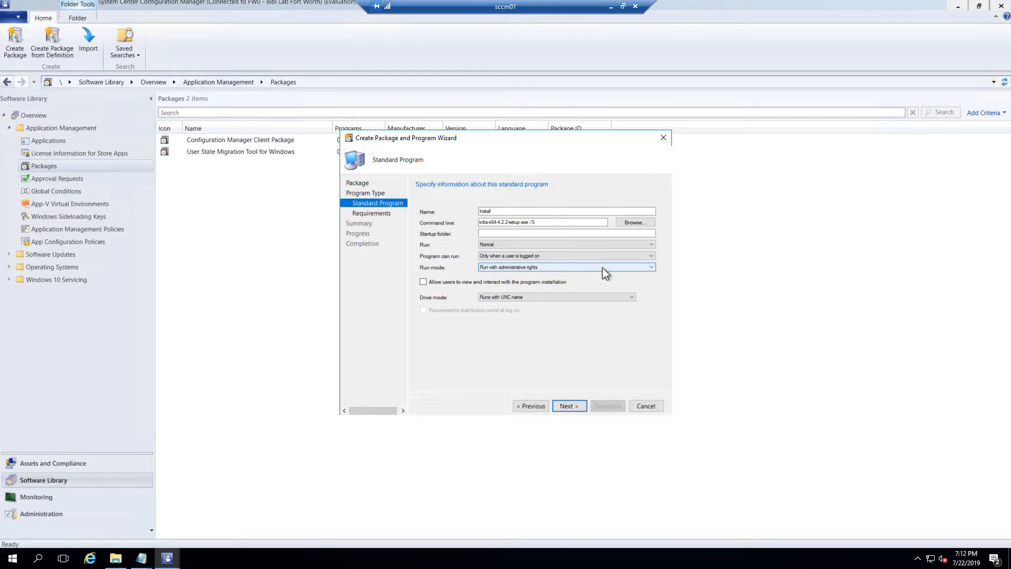
left_click(652, 268)
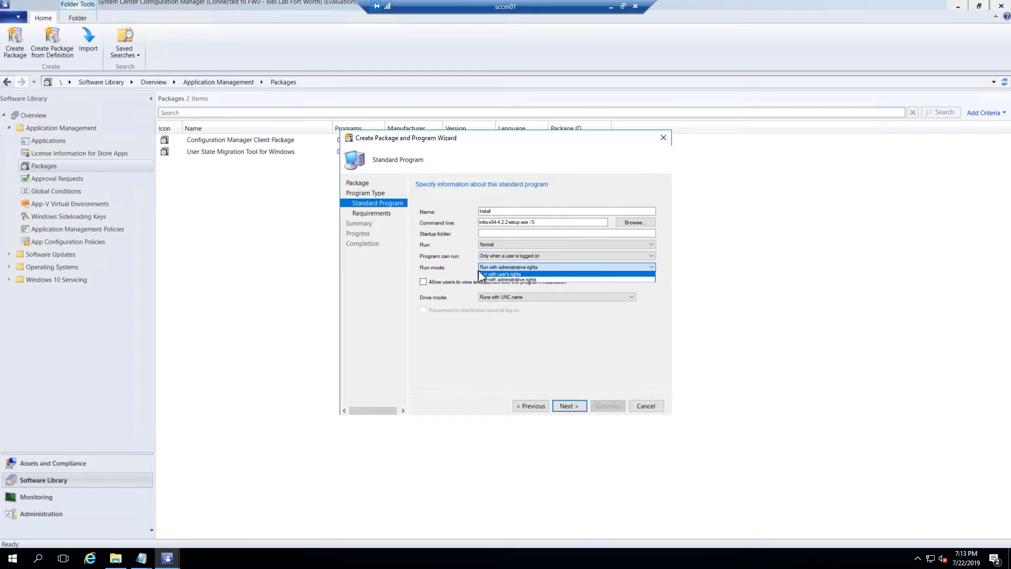
left_click(507, 280)
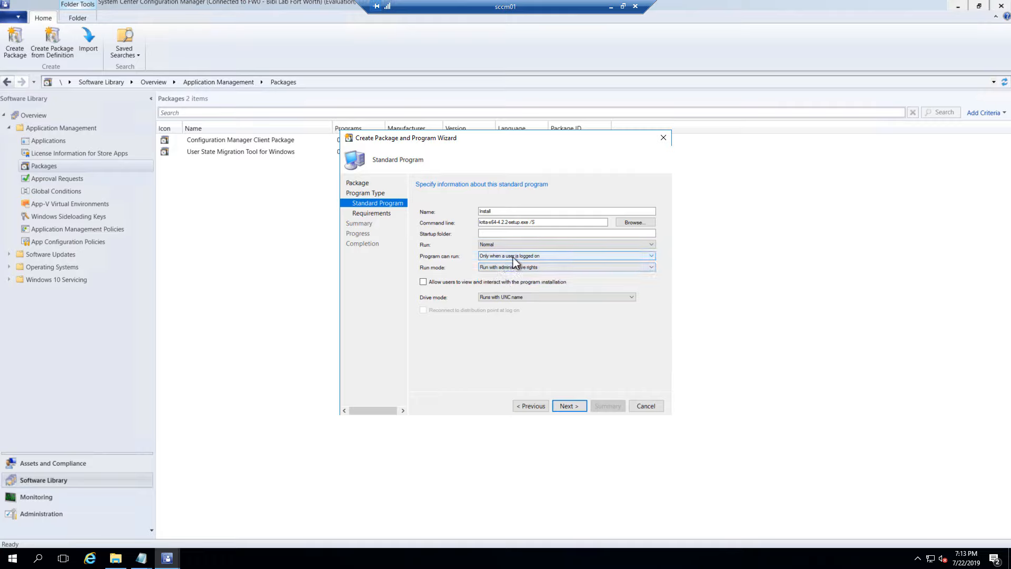
left_click(514, 256)
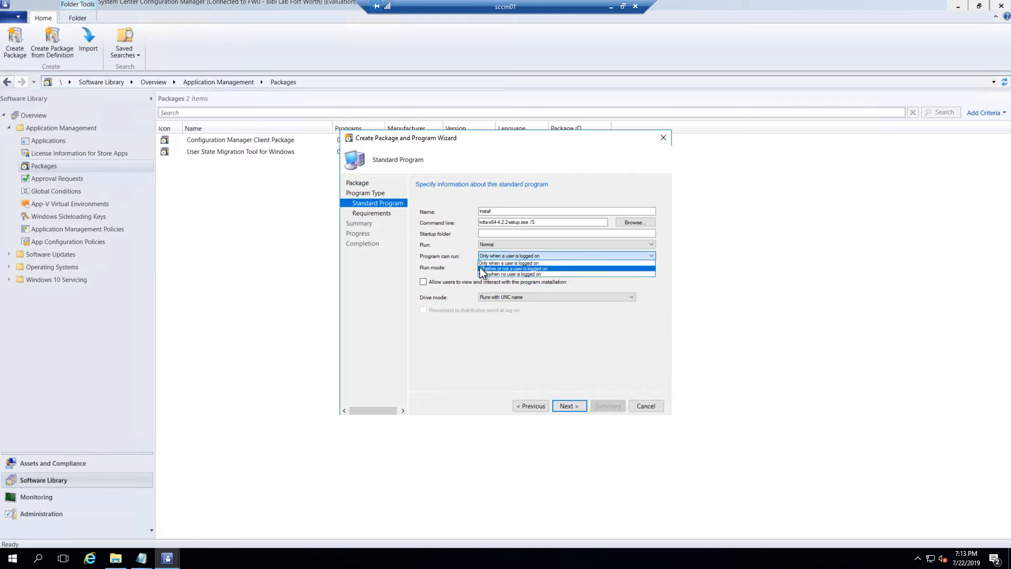
left_click(548, 269)
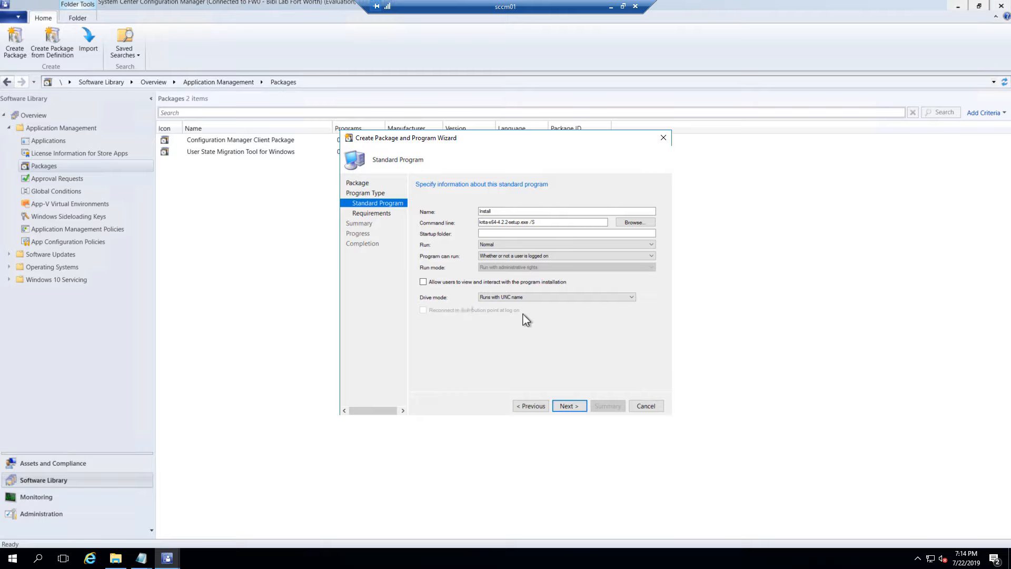
left_click(590, 298)
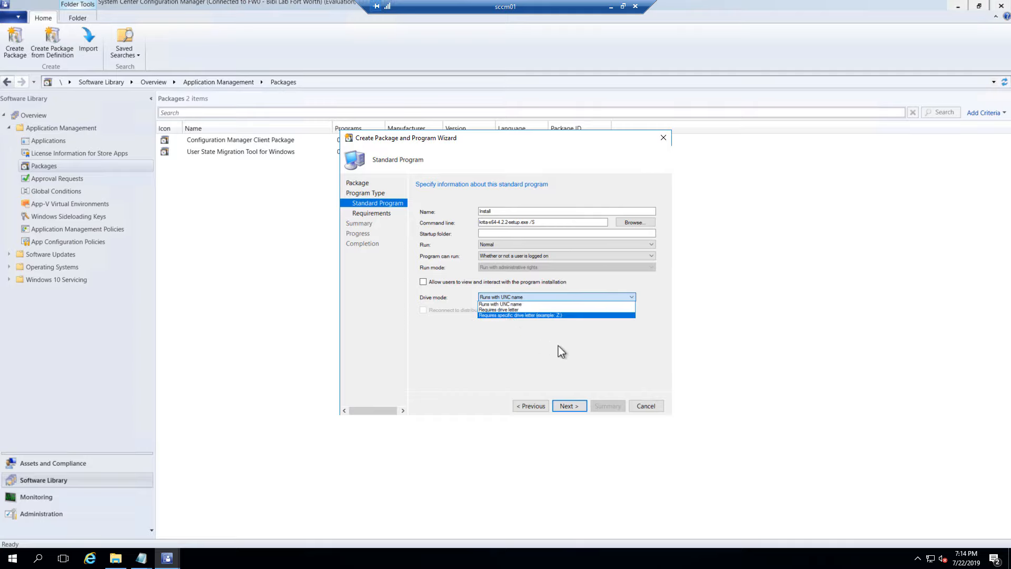
left_click(533, 309)
left_click(526, 297)
left_click(533, 315)
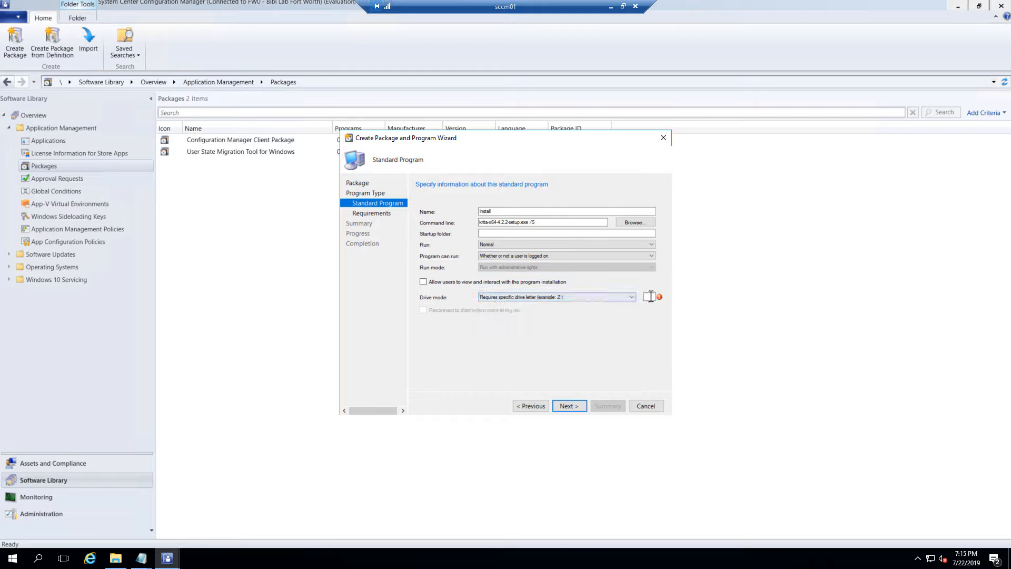
left_click(617, 297)
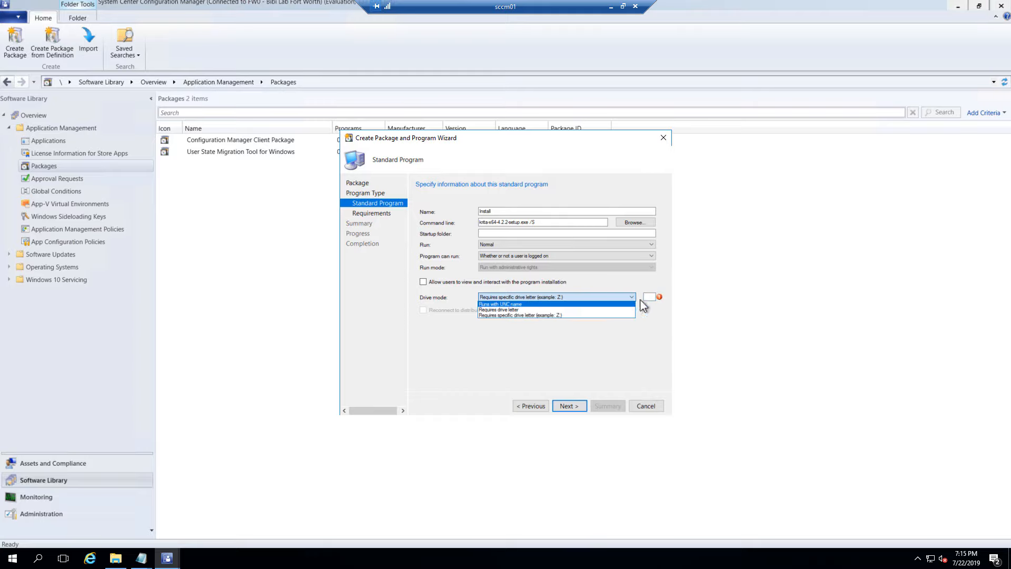
left_click(537, 310)
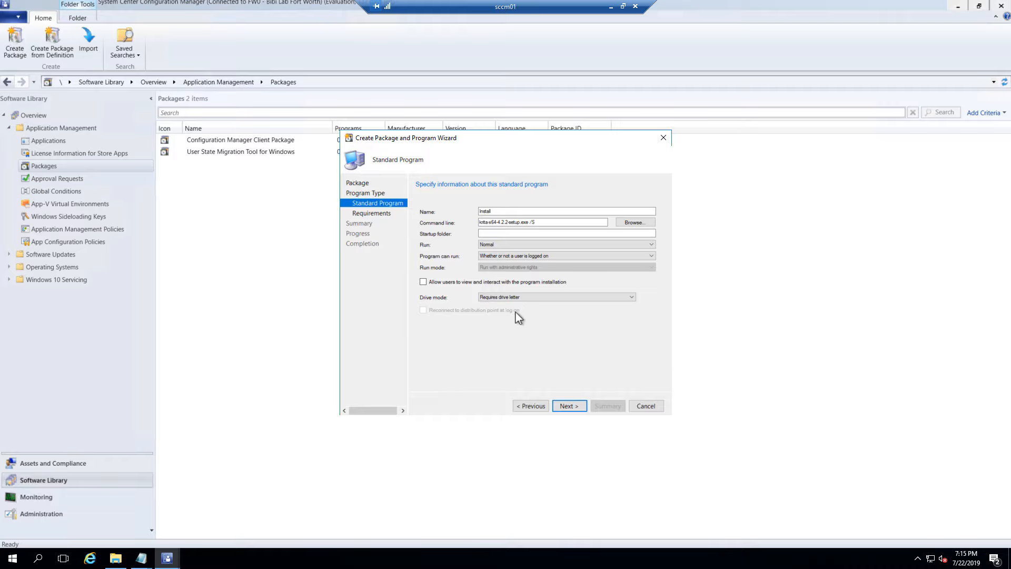
left_click(555, 298)
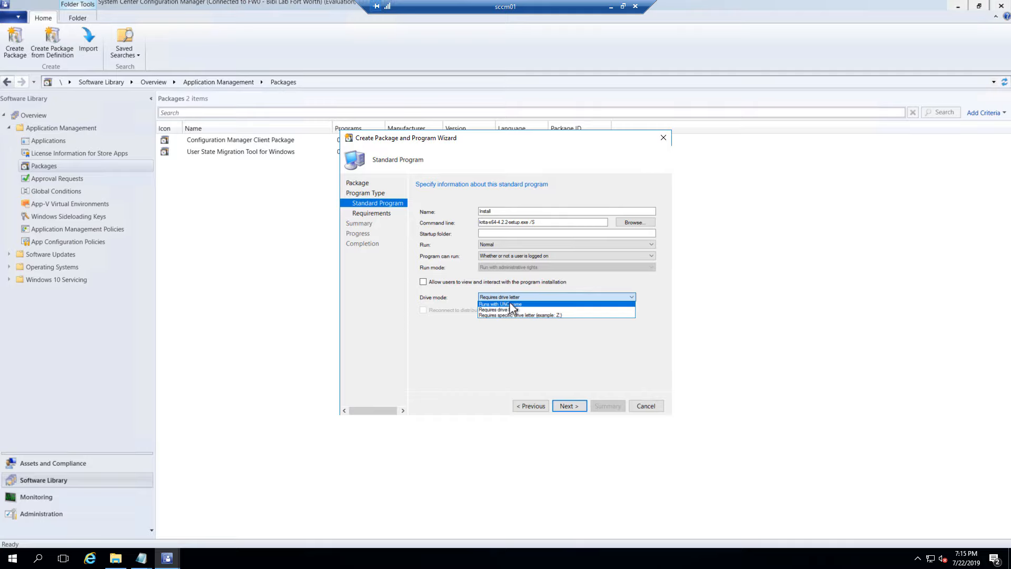
left_click(532, 304)
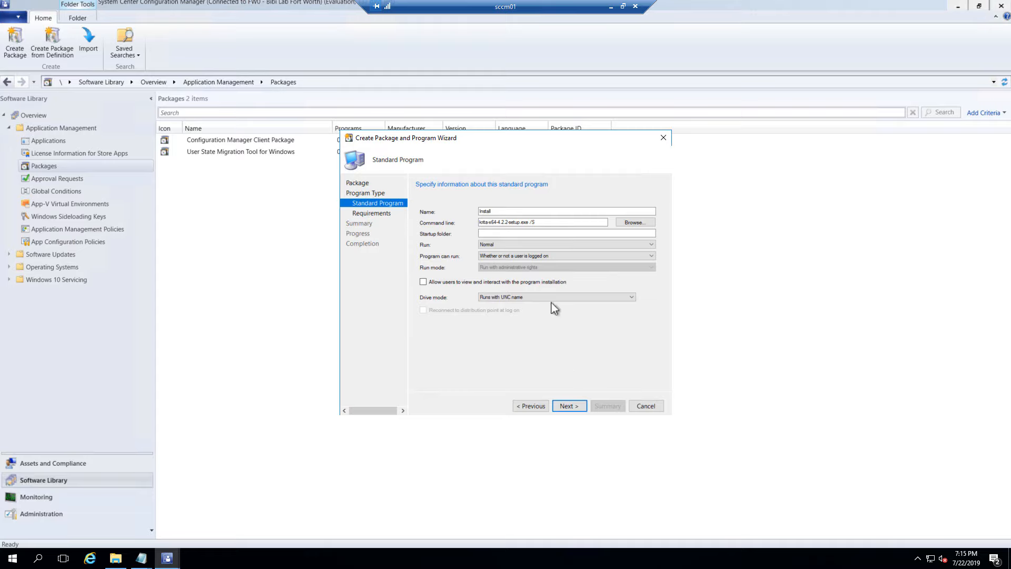
Reach the Requirements page, leaving the 'run another program first' option unticked
left_click(576, 412)
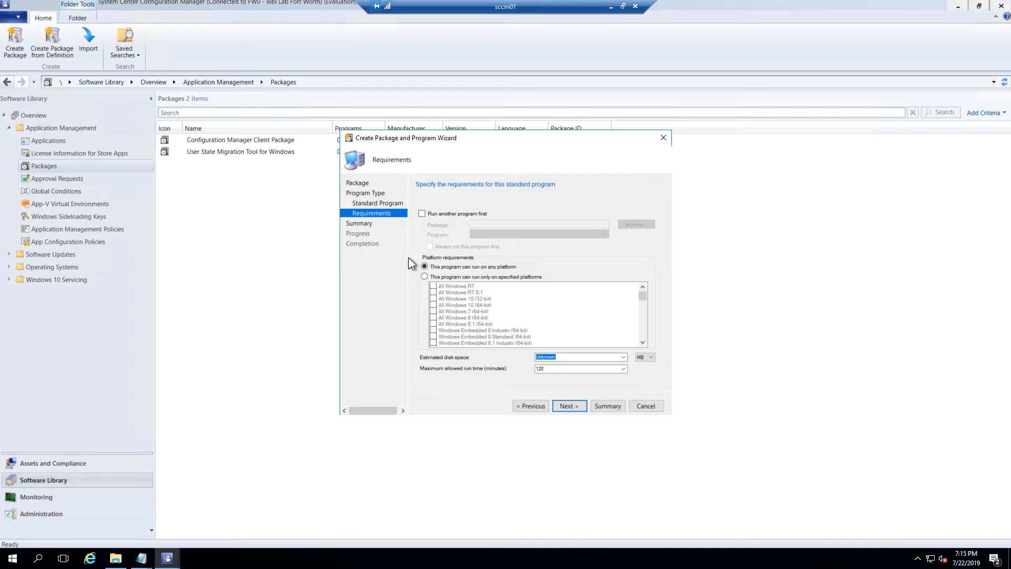
left_click_drag(466, 141, 387, 180)
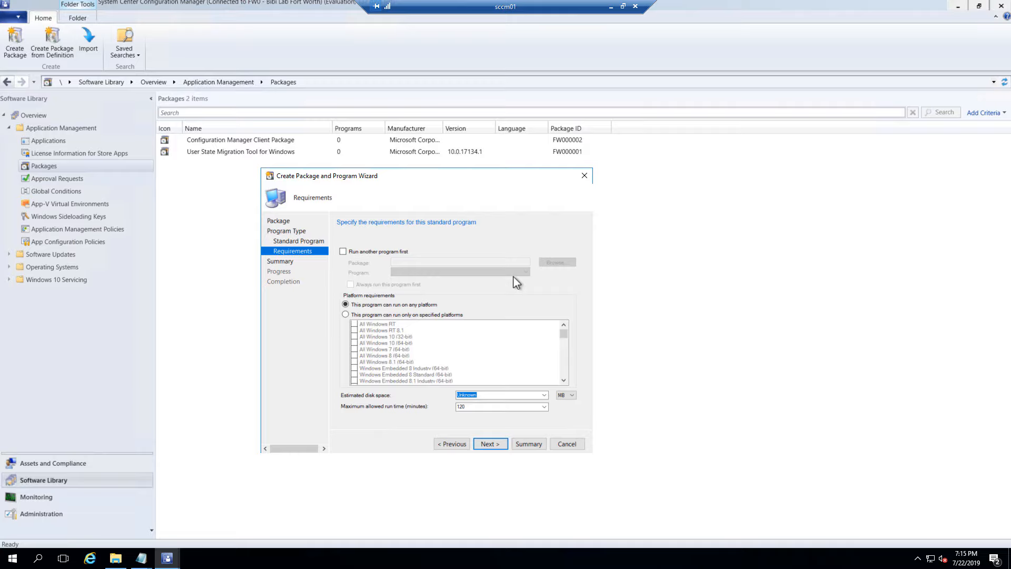
left_click(383, 252)
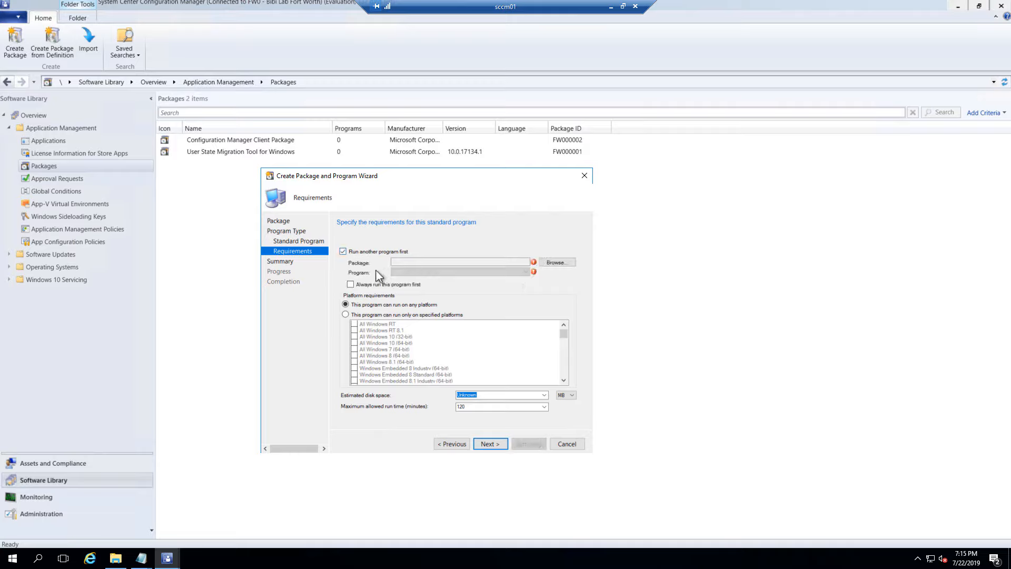
left_click(557, 263)
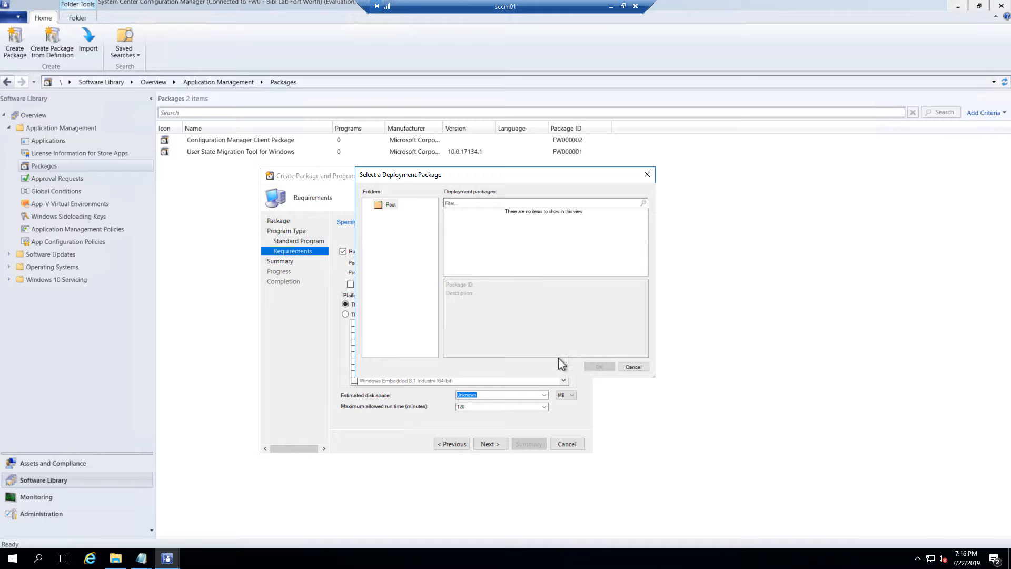
left_click(630, 365)
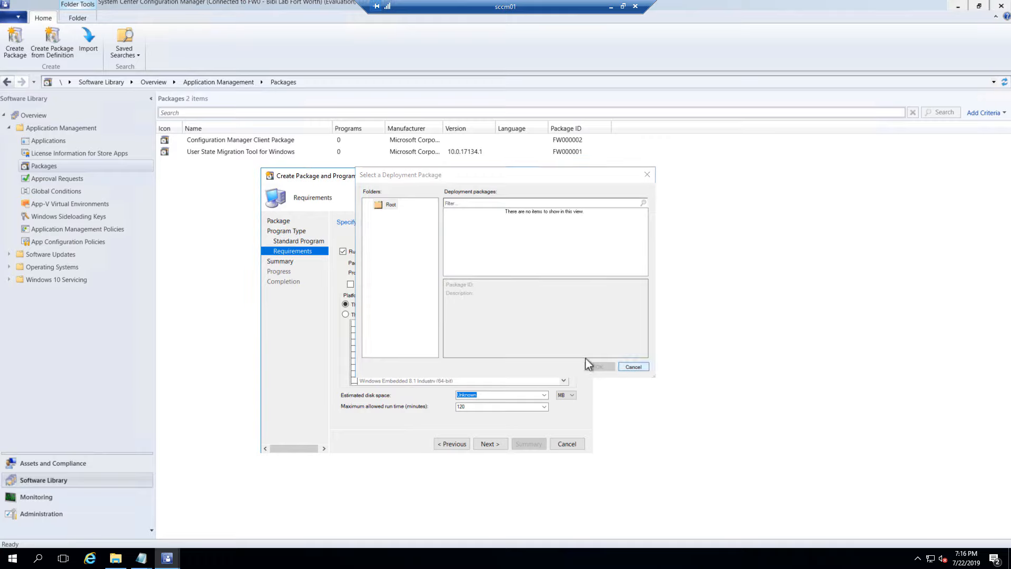
left_click(343, 251)
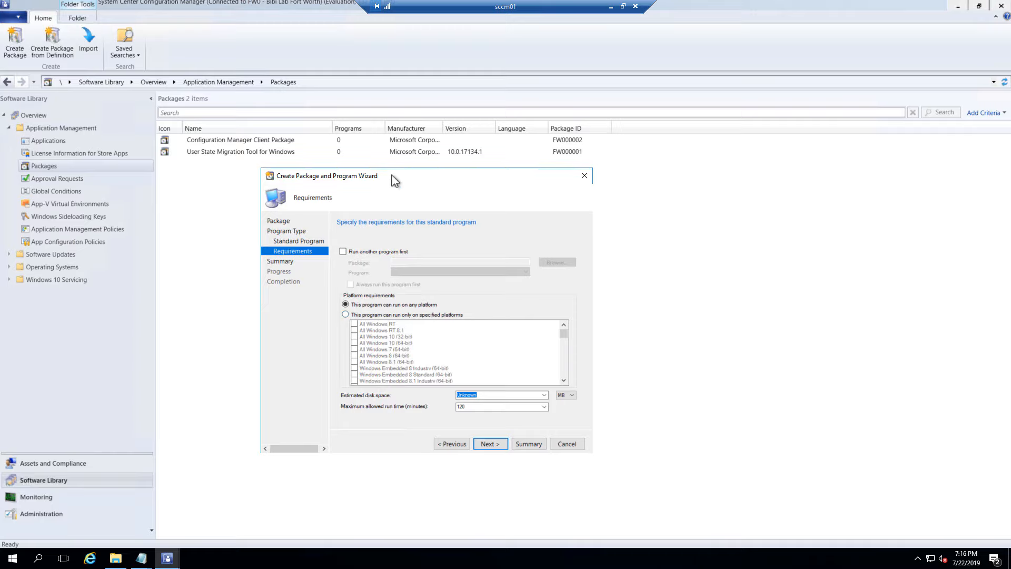
Briefly pick Windows 7 and Windows 10 64-bit, then allow any platform with 120-minute run time
left_click_drag(369, 171, 372, 142)
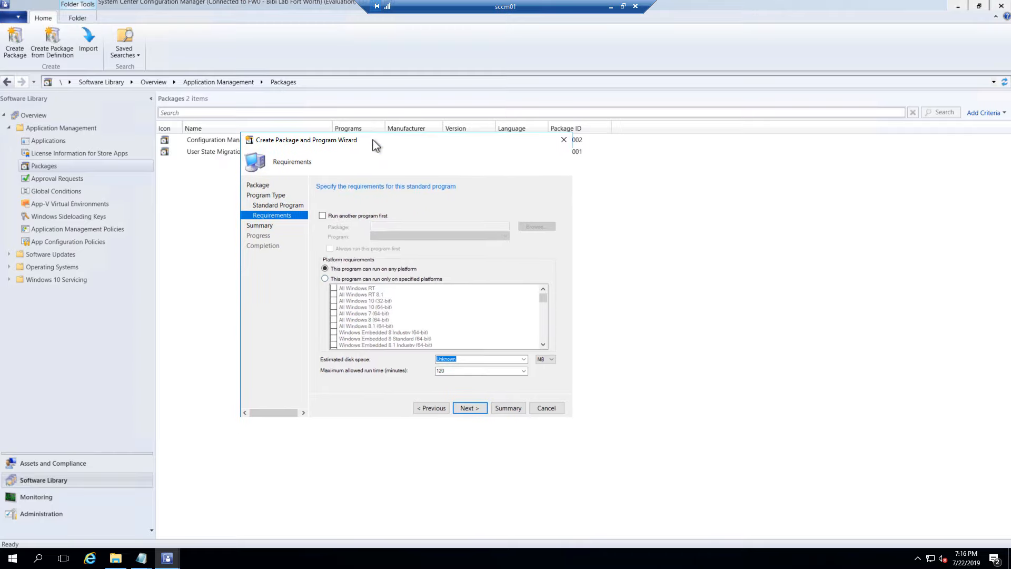
left_click(324, 279)
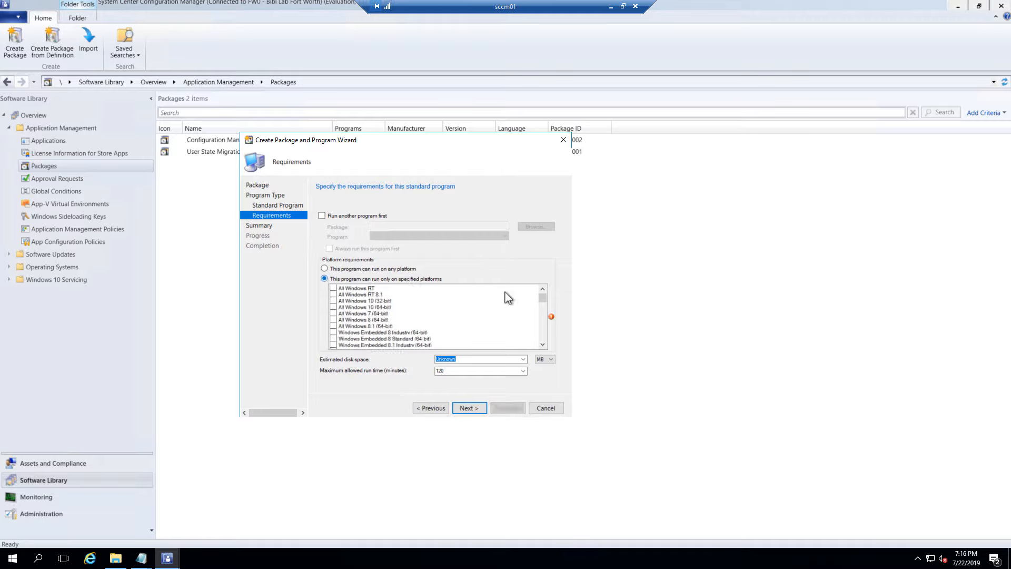
mouse_move(542, 303)
left_mouse_down()
mouse_move(544, 337)
mouse_move(546, 296)
left_mouse_up()
left_click(333, 313)
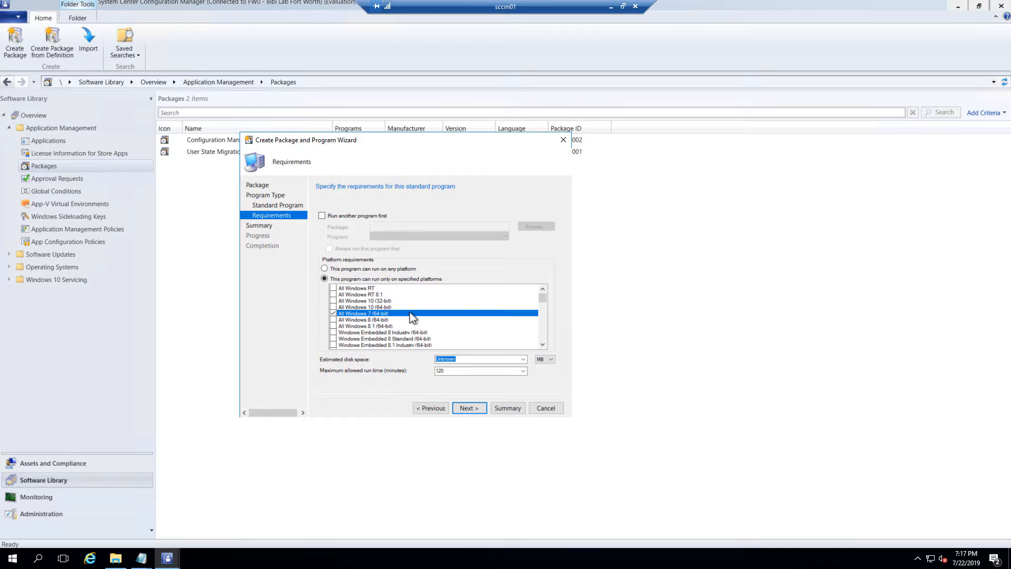
left_click(332, 306)
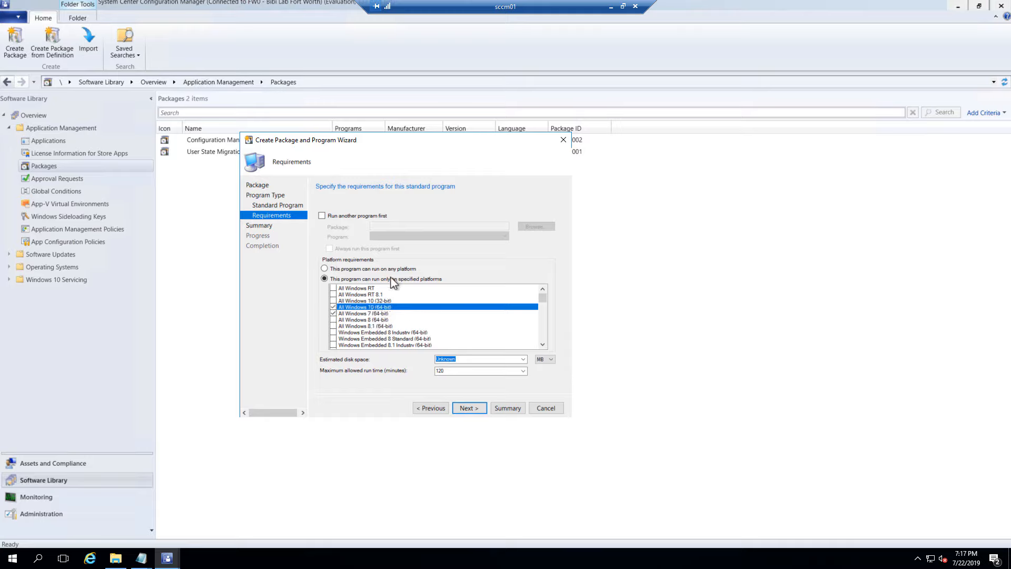
left_click(324, 269)
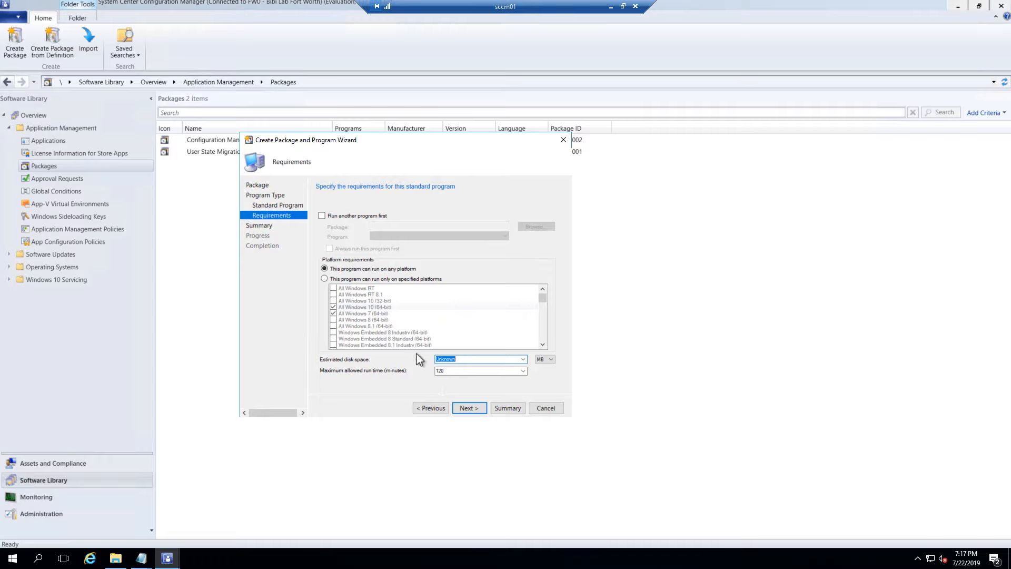
left_click_drag(471, 141, 461, 190)
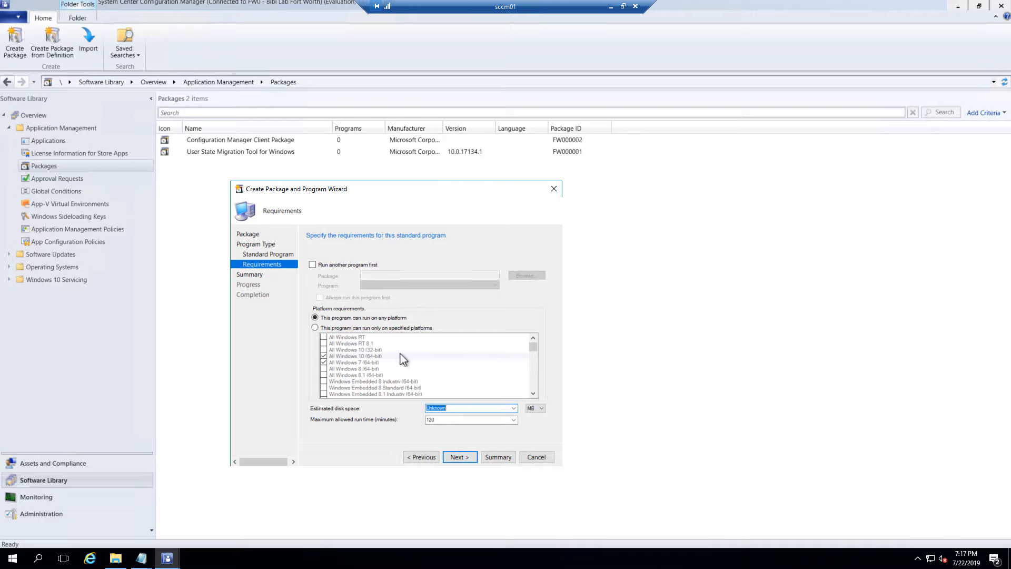
left_click_drag(436, 190, 444, 119)
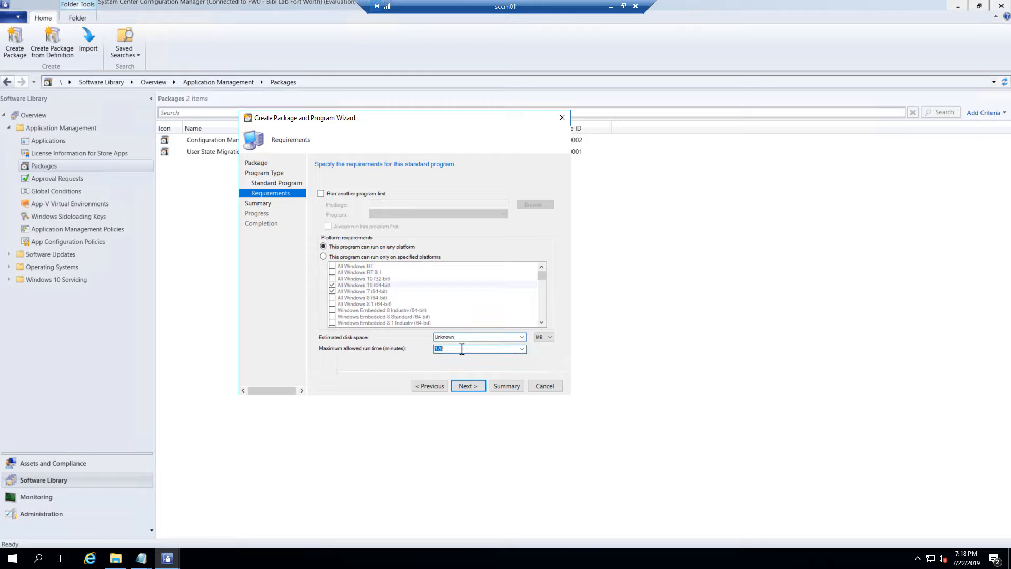
right_click(542, 563)
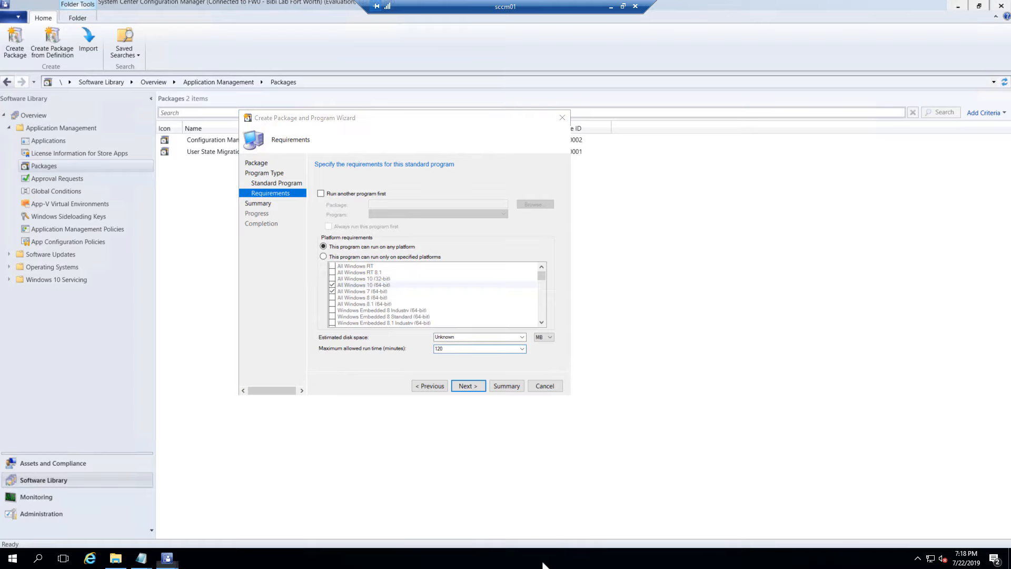
left_click(605, 508)
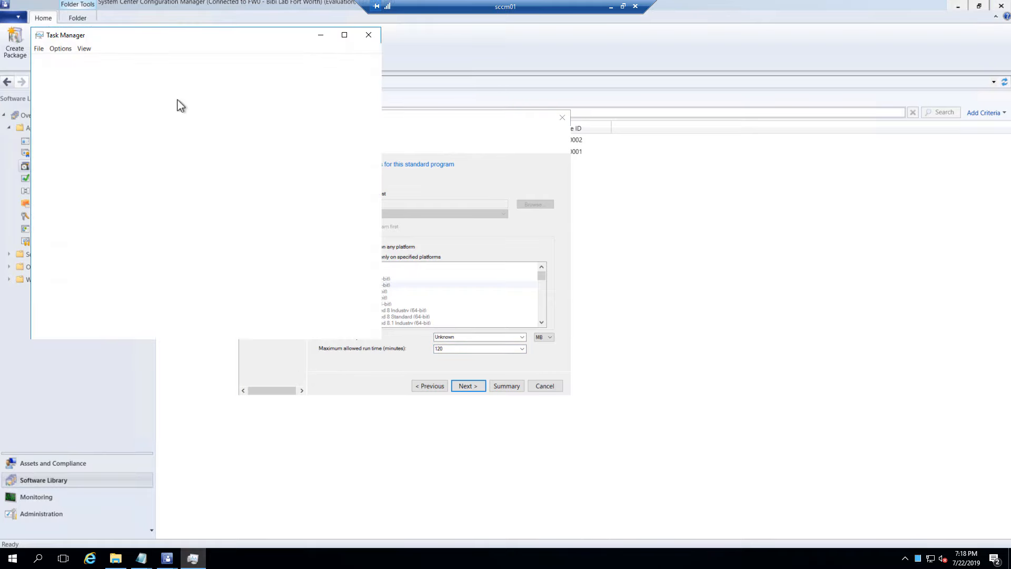
left_click_drag(205, 47, 688, 114)
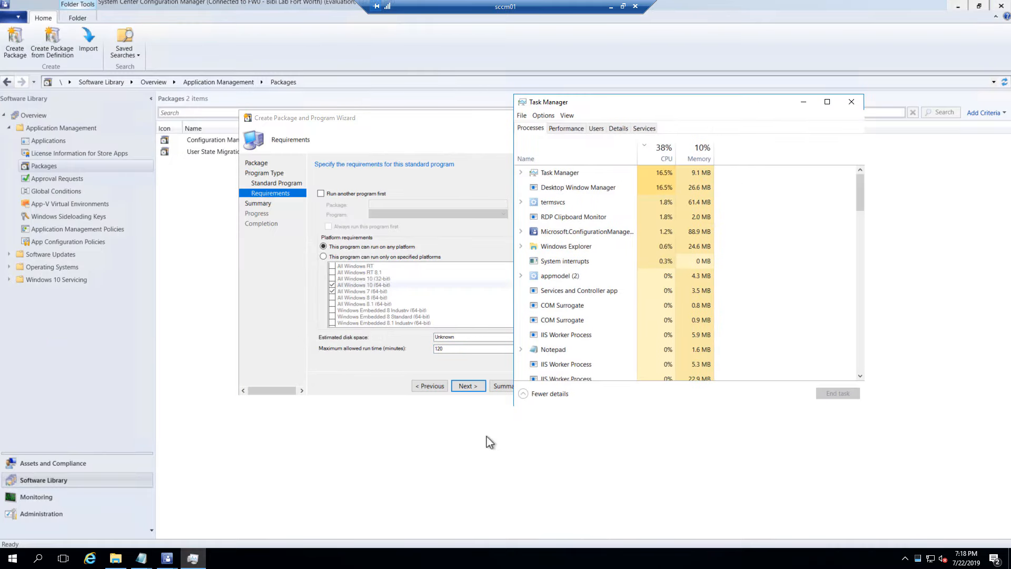
left_click(115, 559)
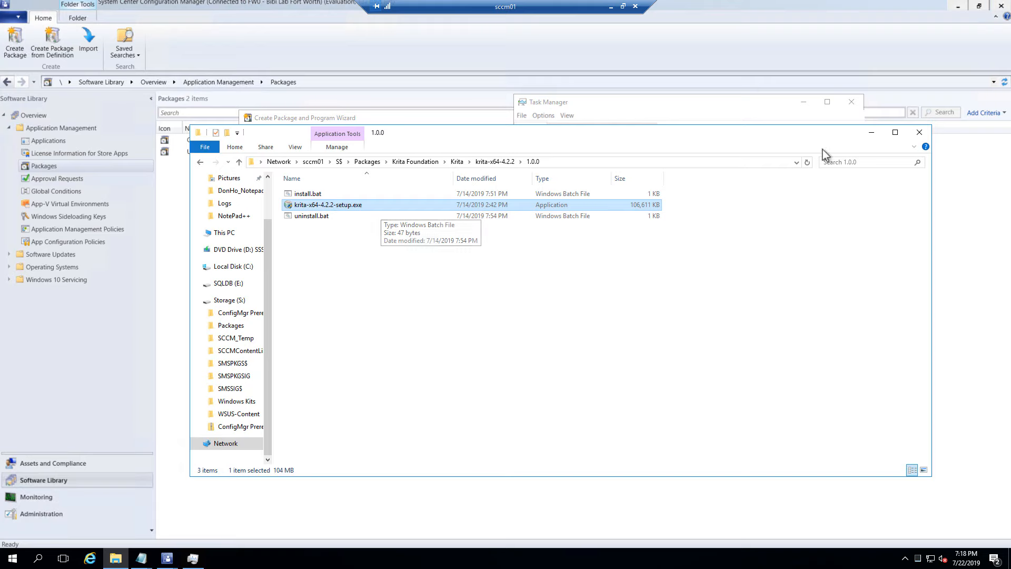
left_click(871, 136)
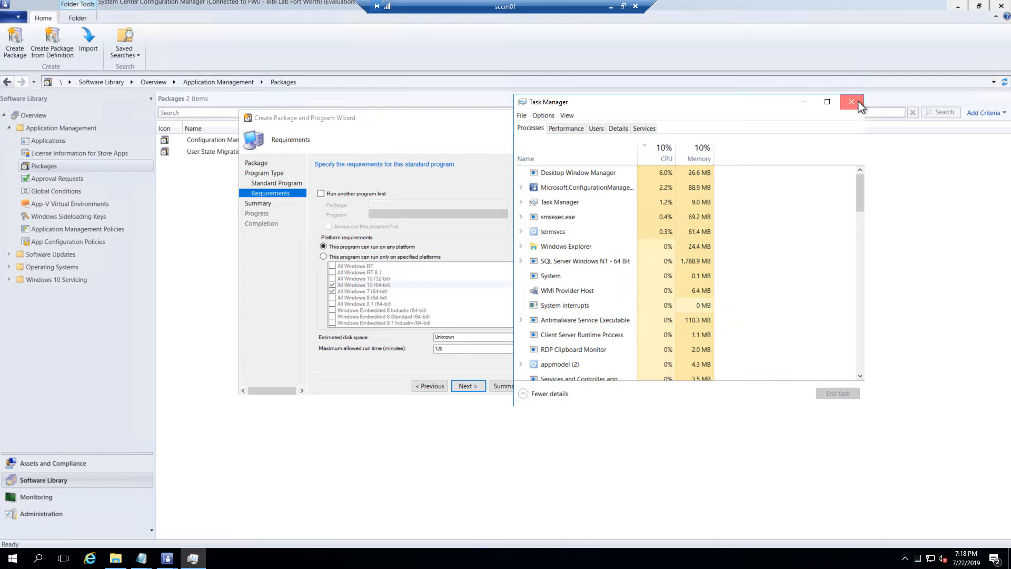
left_click(568, 130)
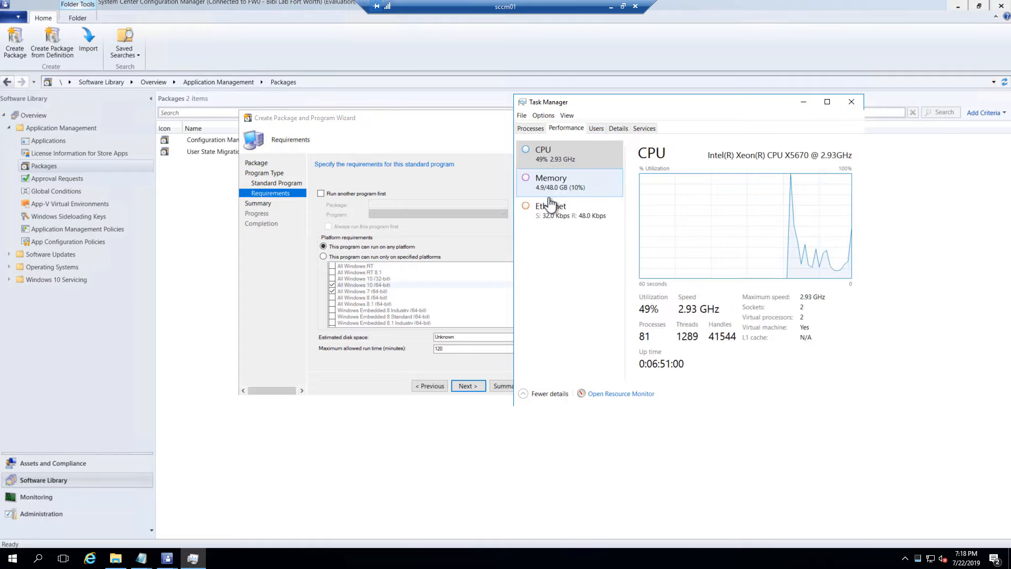
left_click(597, 129)
left_click(620, 129)
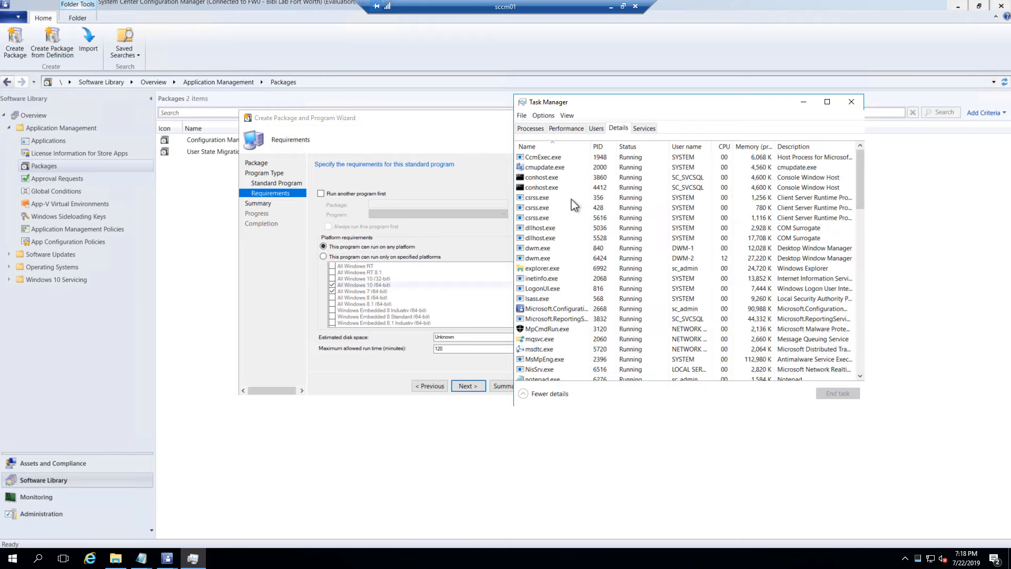
left_click(564, 167)
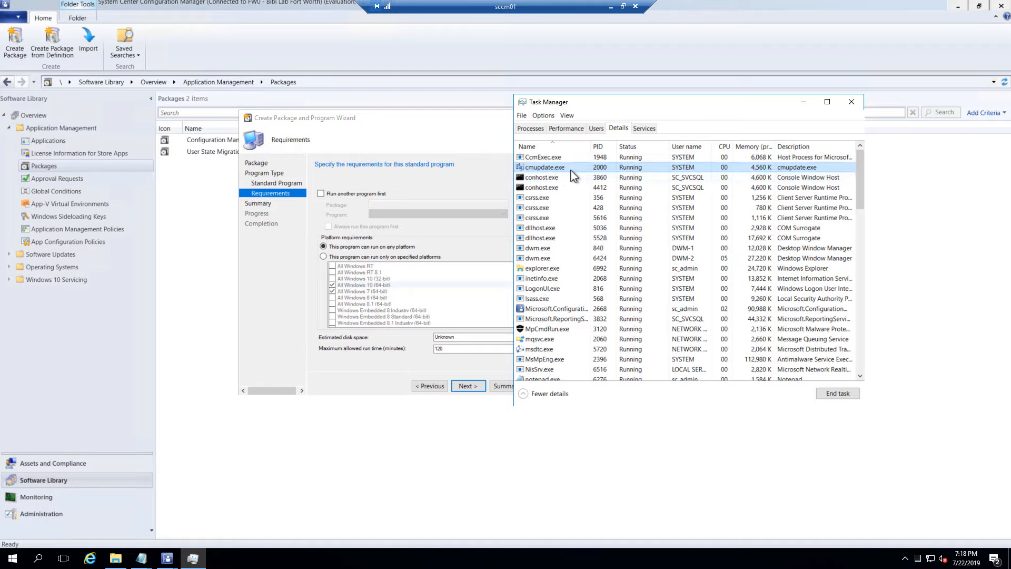
left_click(447, 350)
left_click(421, 350)
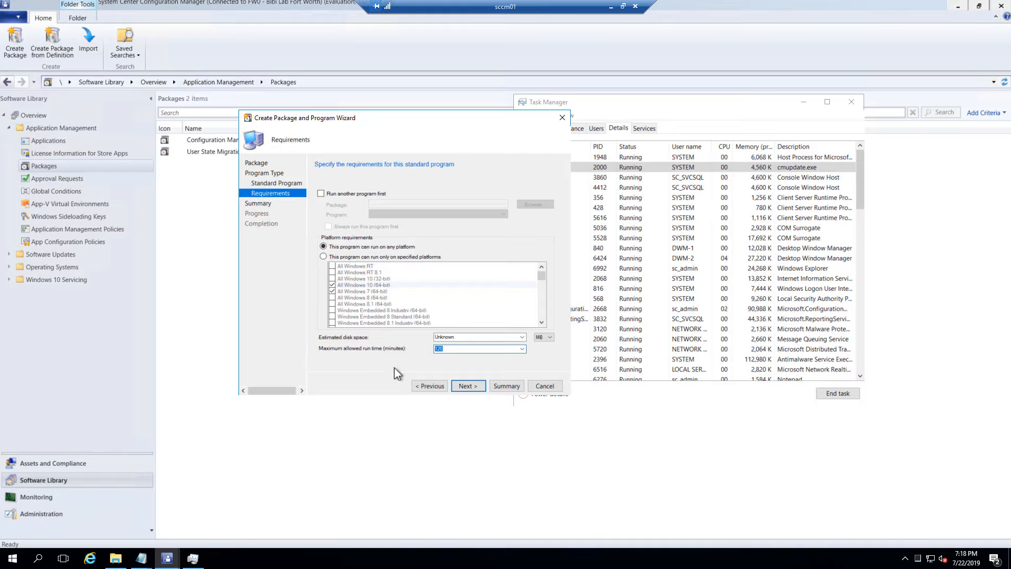
left_click(730, 116)
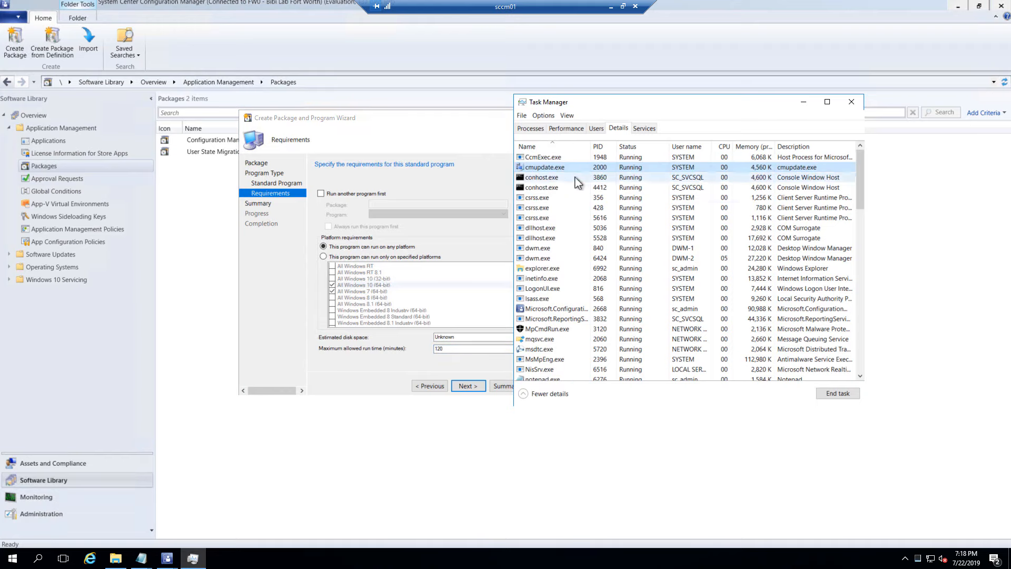
left_click(857, 105)
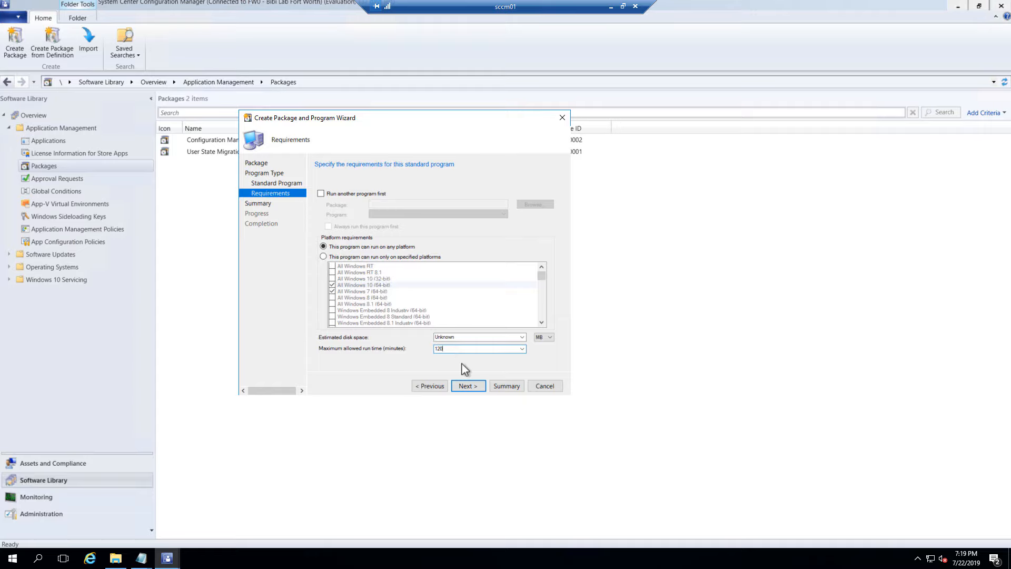
Confirm the Summary page to create the package, then close the completed wizard
left_click(468, 386)
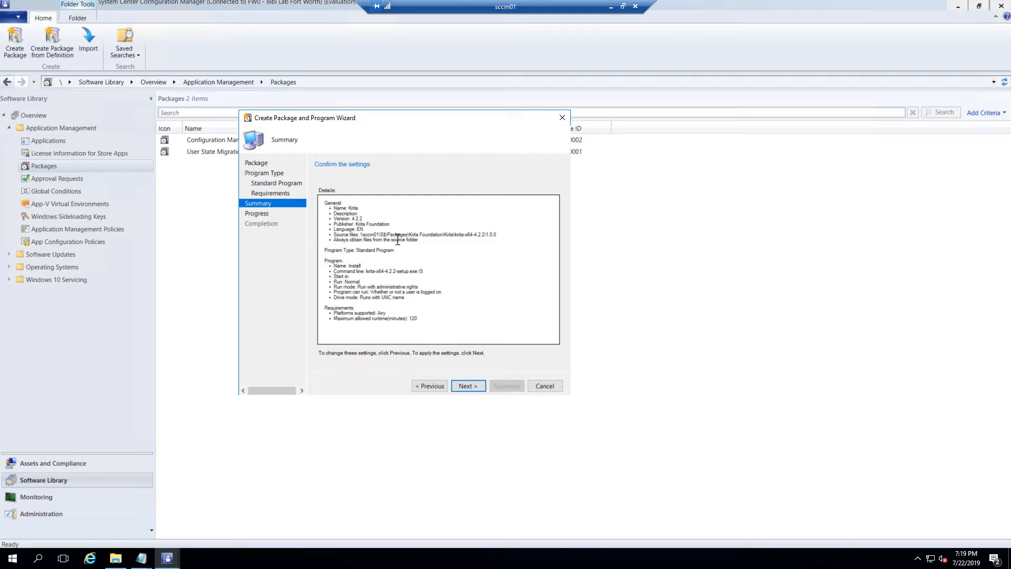
left_click(466, 386)
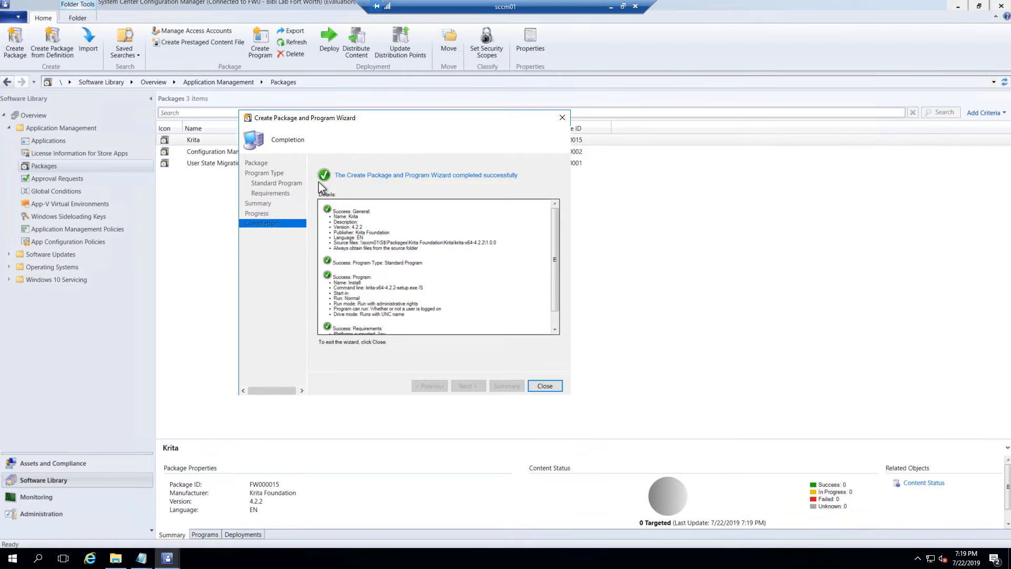
left_click_drag(370, 127, 438, 115)
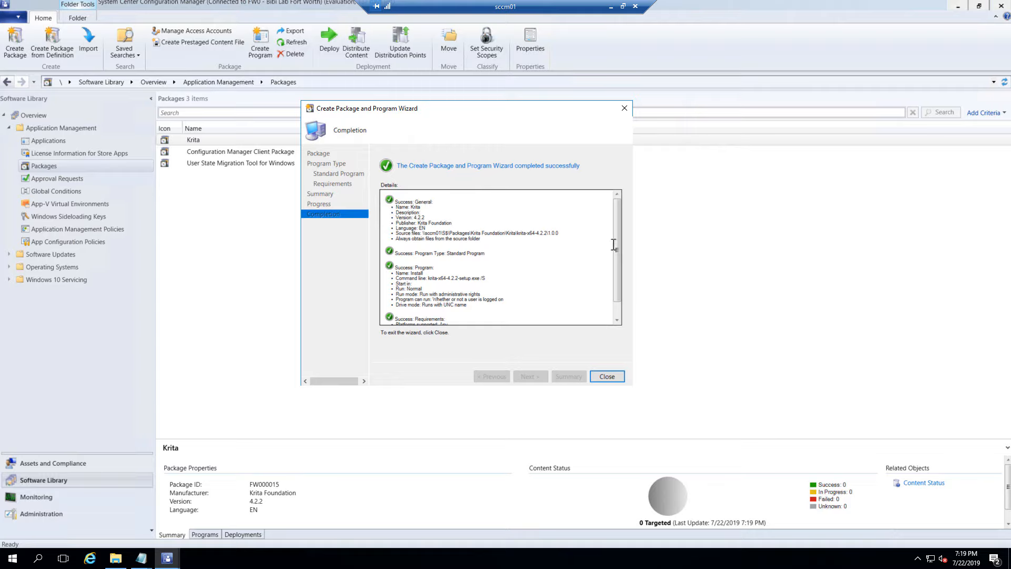
scroll(618, 261, "down", 1)
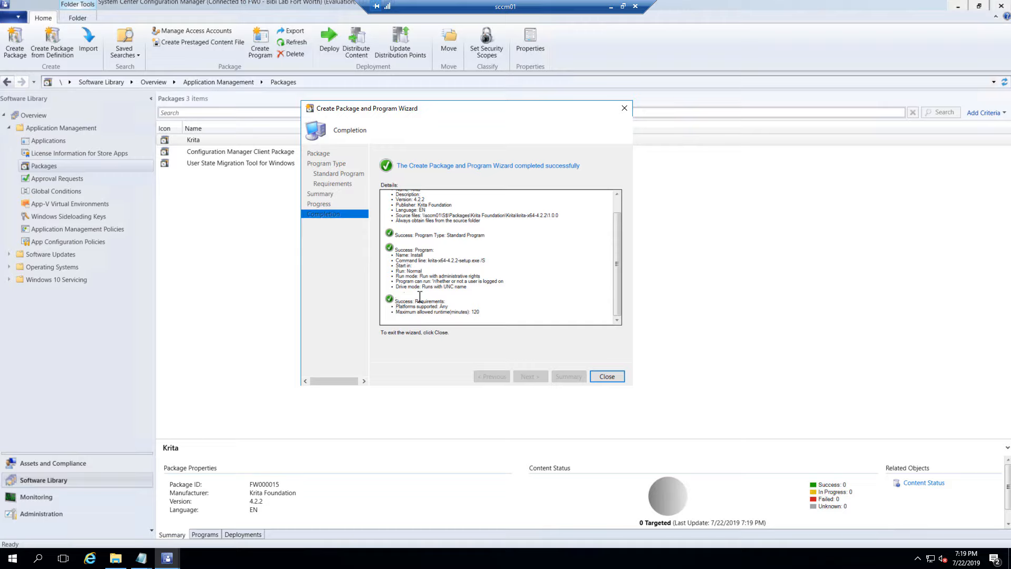
scroll(444, 306, "up", 1)
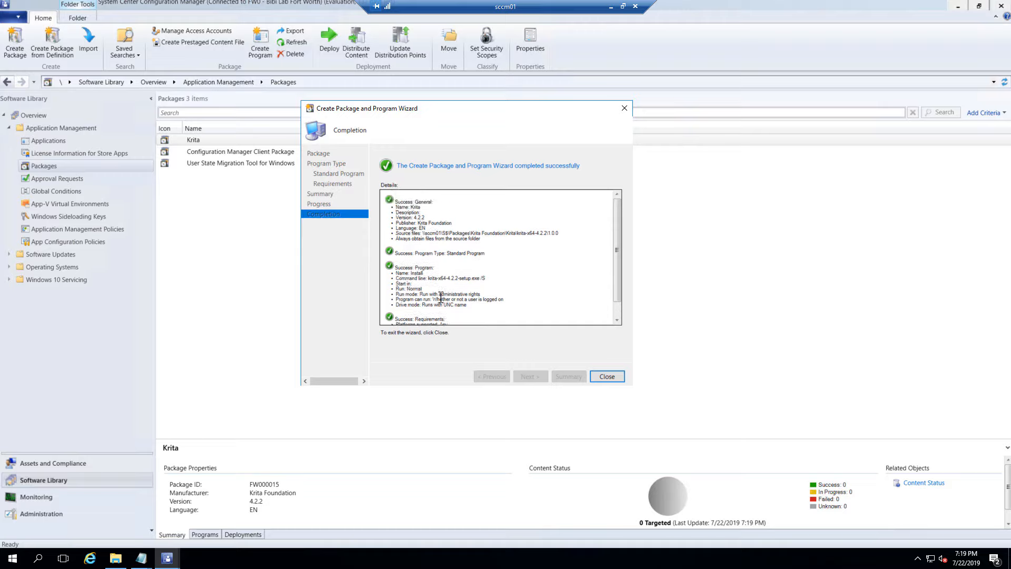
scroll(441, 295, "down", 1)
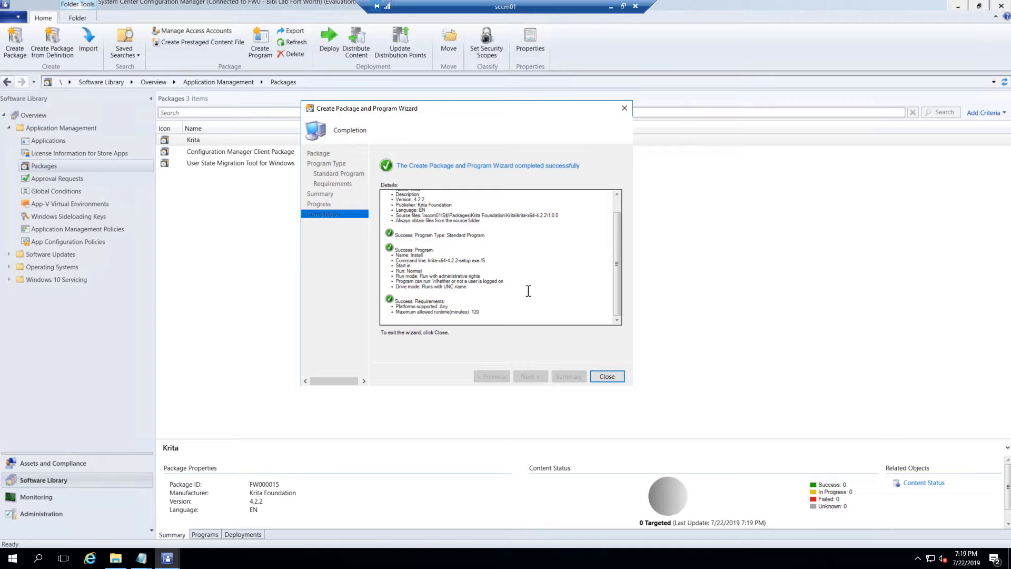
left_click(607, 377)
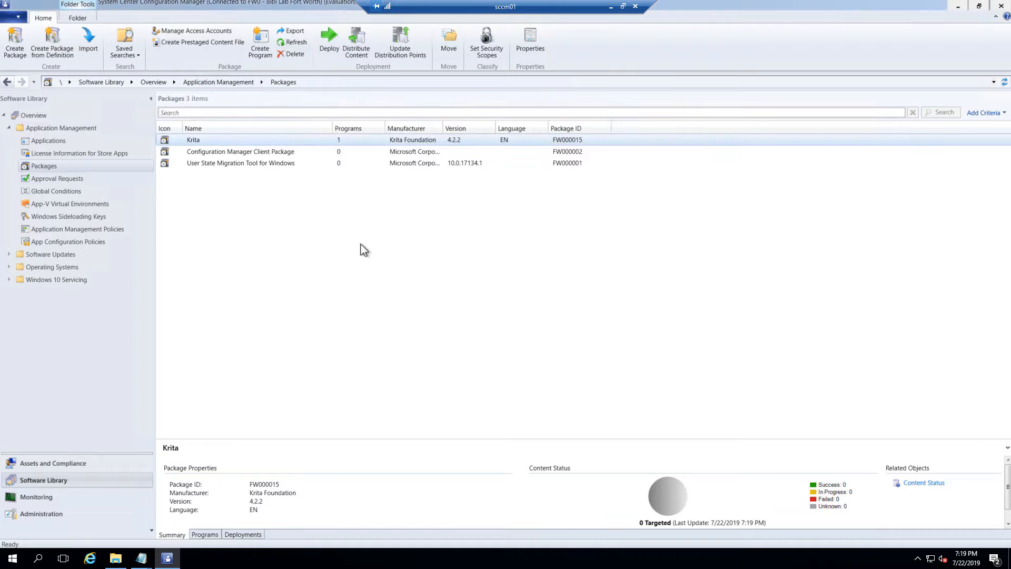
Check the Krita package's Summary (ID FW000015) and Programs tabs showing its Install program
left_click(205, 534)
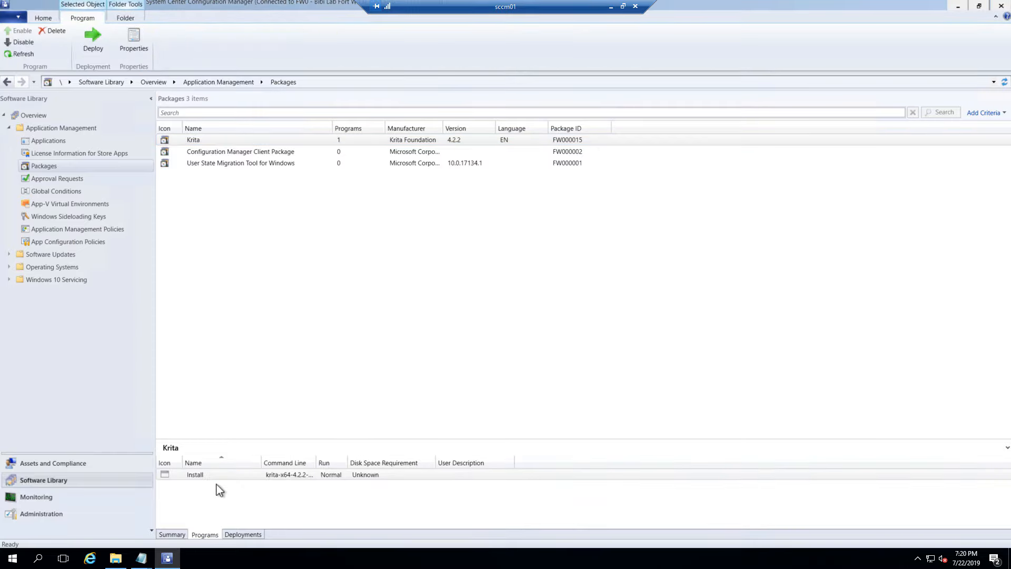
left_click(199, 140)
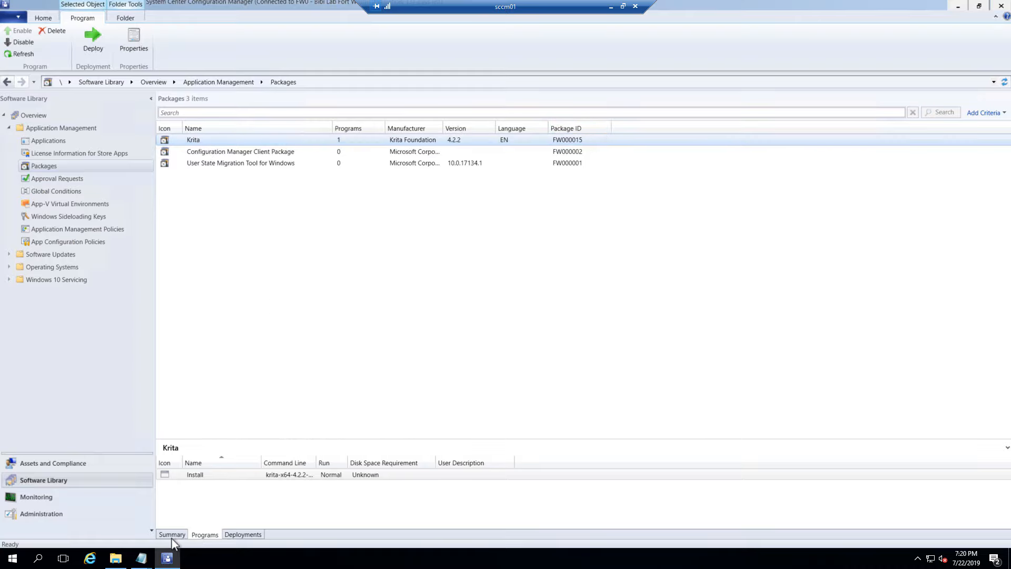
left_click(186, 535)
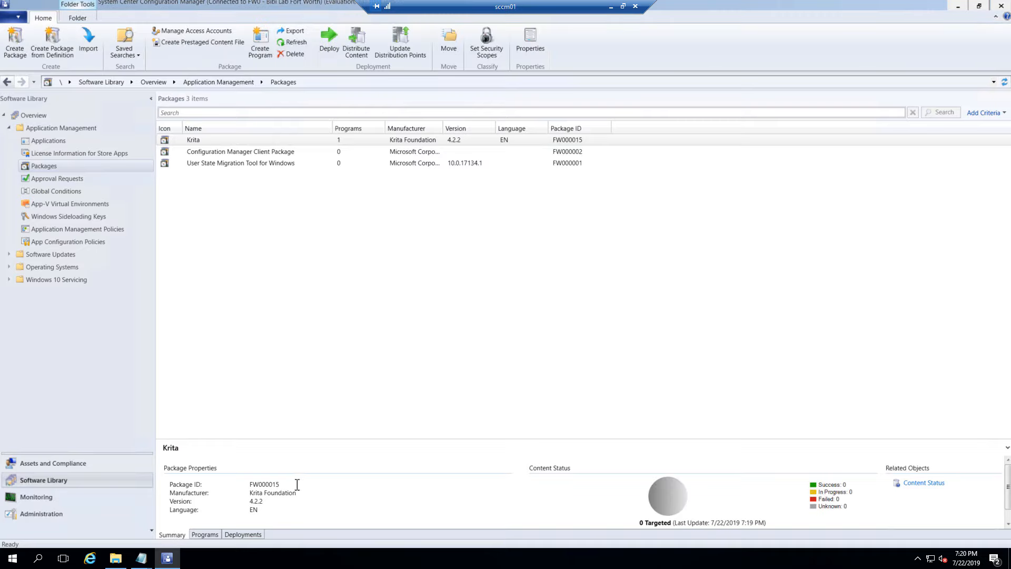
double_click(250, 484)
left_click(205, 535)
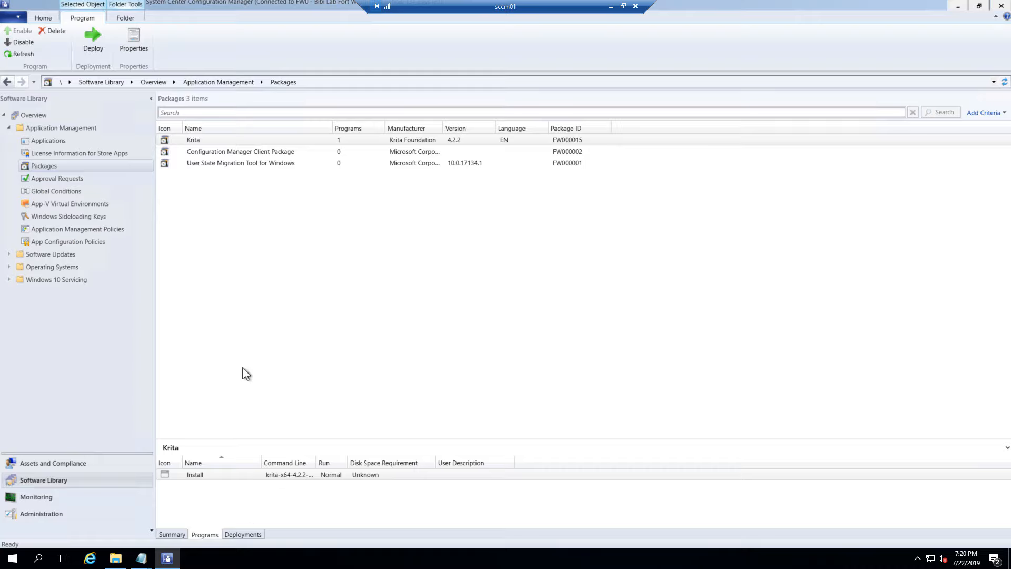
left_click(228, 141)
Add a second standard program to the Krita package named Uninstall, leaving its command line to fill
right_click(230, 143)
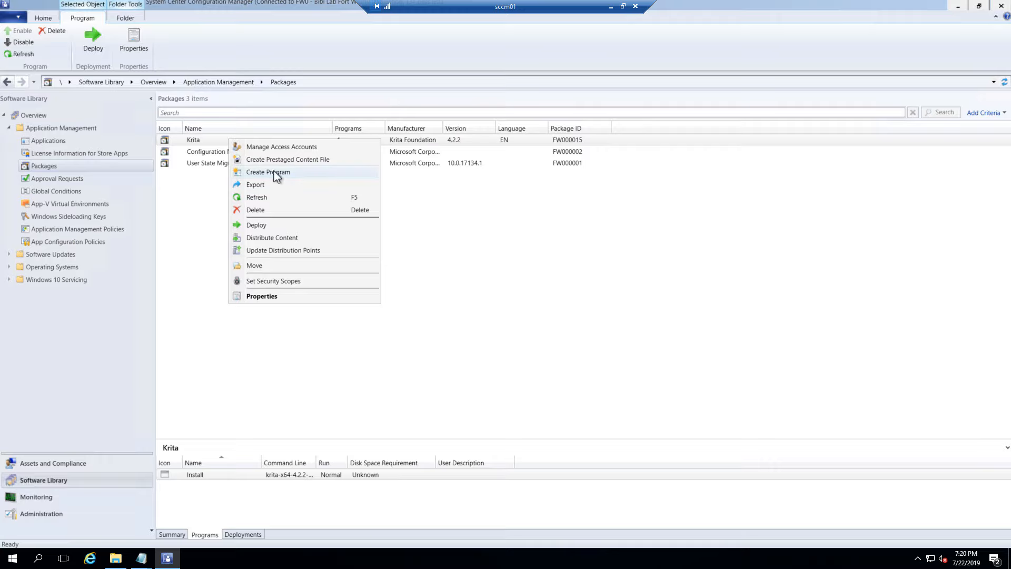
right_click(194, 141)
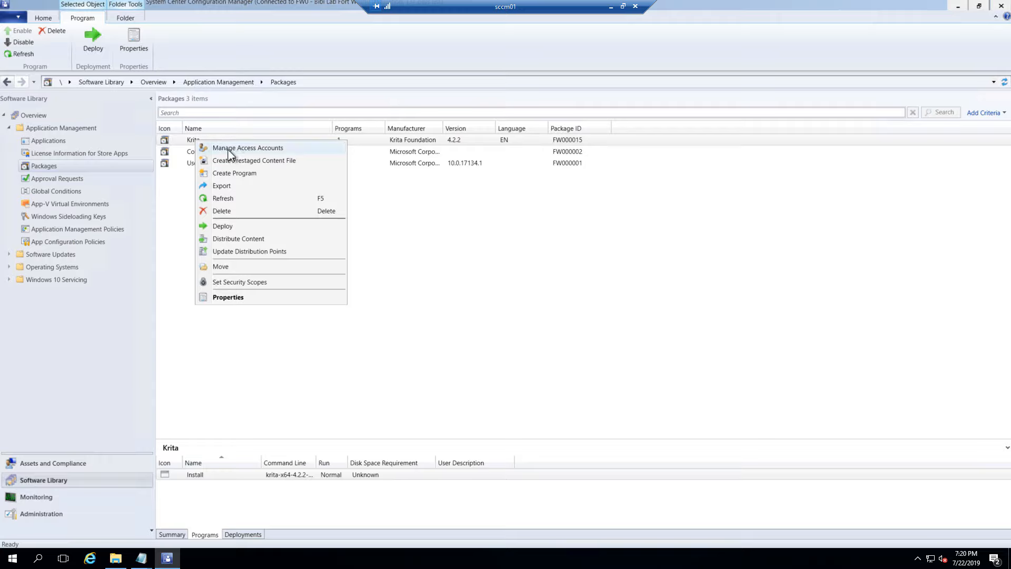
left_click(234, 178)
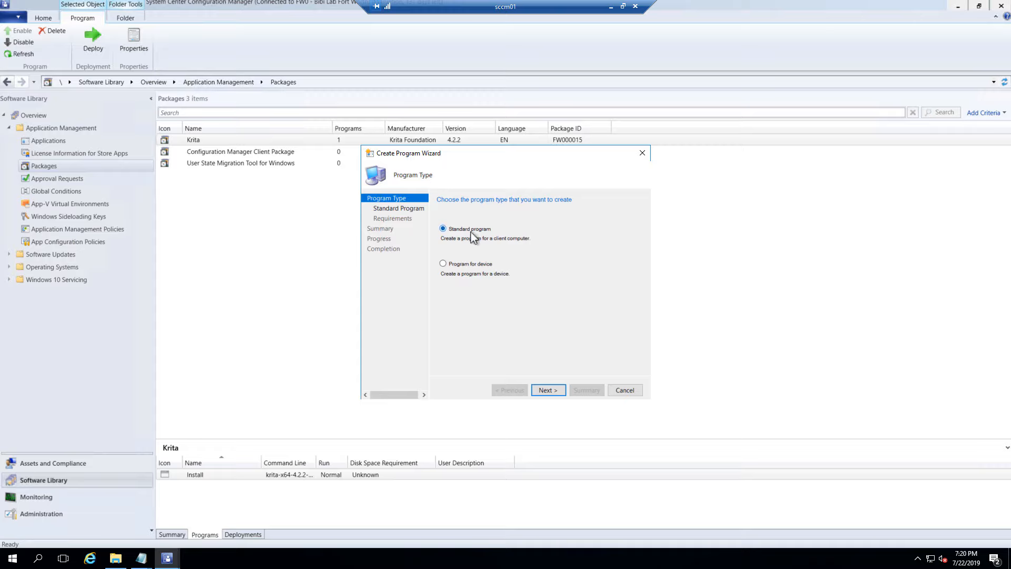
left_click(550, 390)
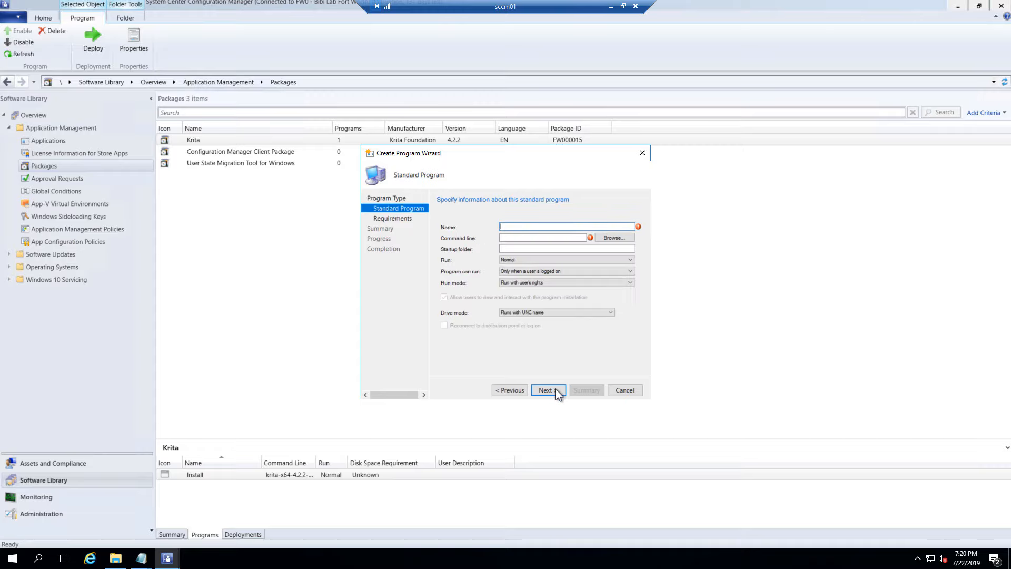
left_click(525, 238)
left_click(141, 557)
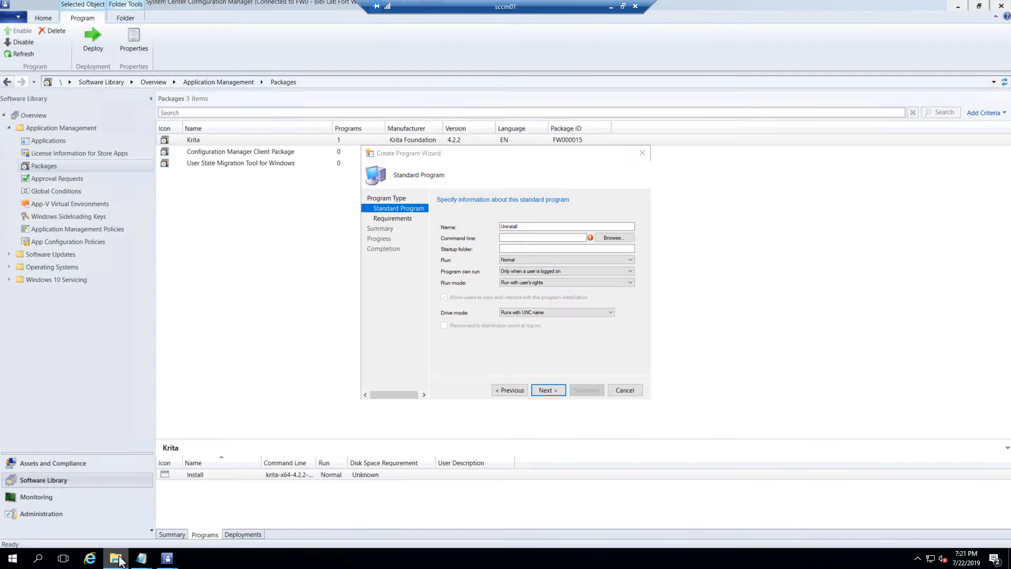
Open uninstall.bat from the Krita 1.0.0 package folder in Notepad for editing
left_click(116, 558)
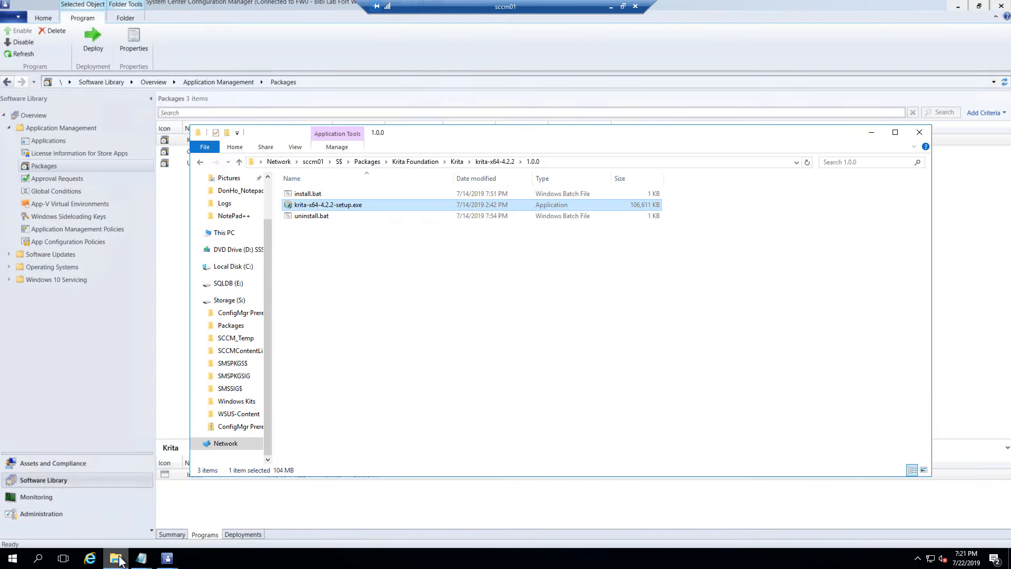
left_click(324, 216)
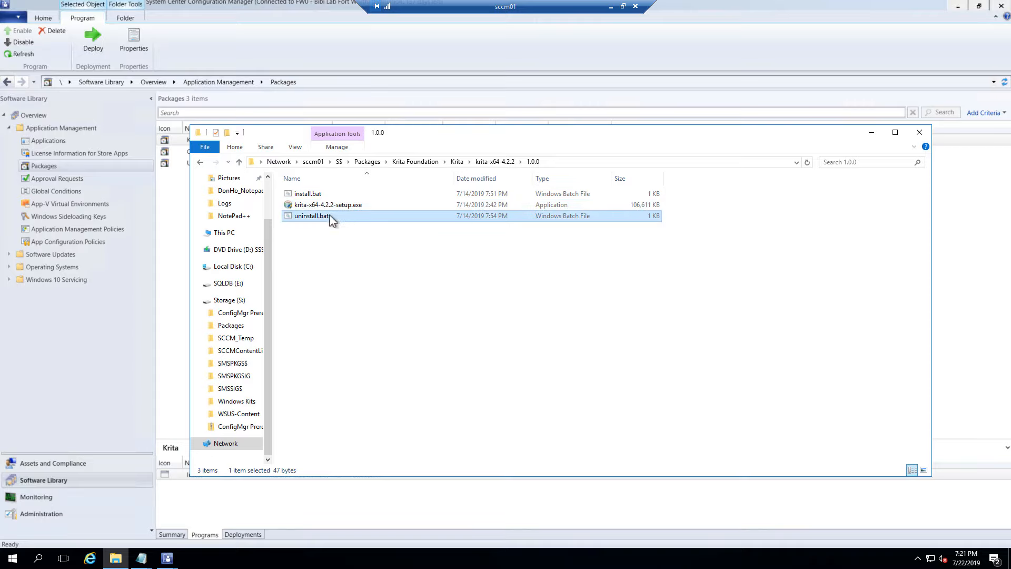
right_click(330, 220)
left_click(367, 233)
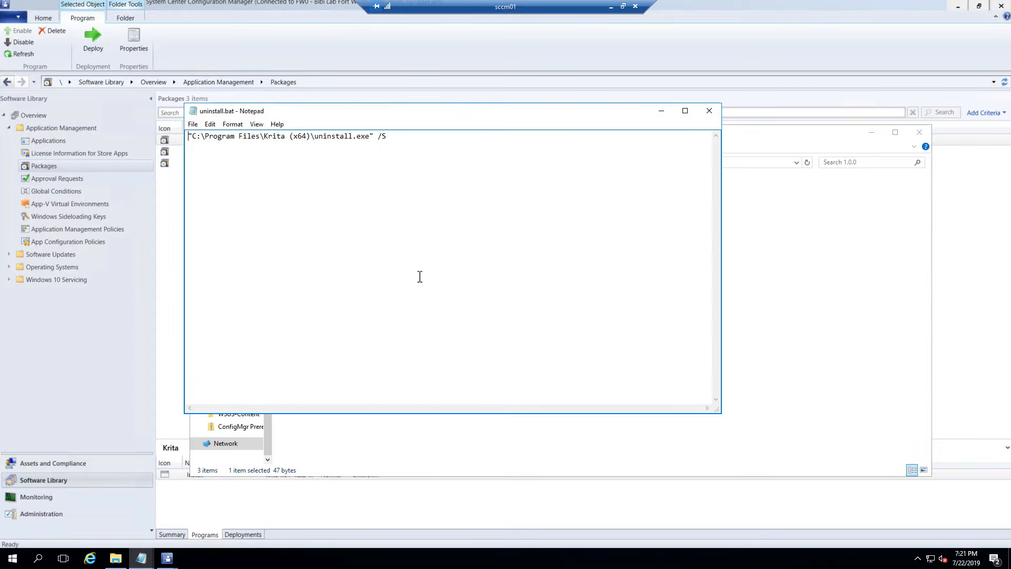
Copy the uninstall command line from uninstall.bat, then minimize Notepad and Explorer
left_click_drag(190, 137, 398, 132)
right_click(370, 137)
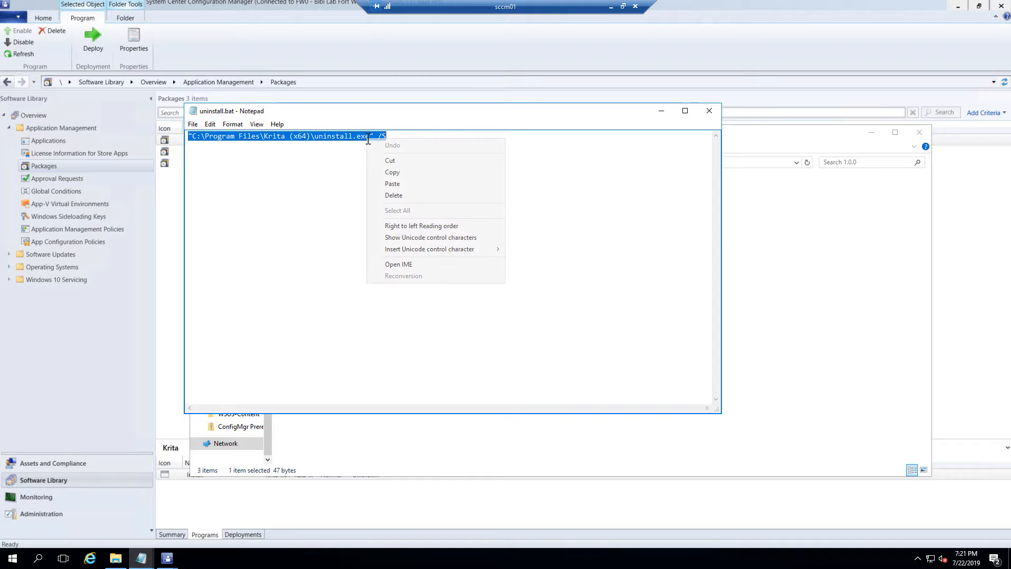
left_click(408, 174)
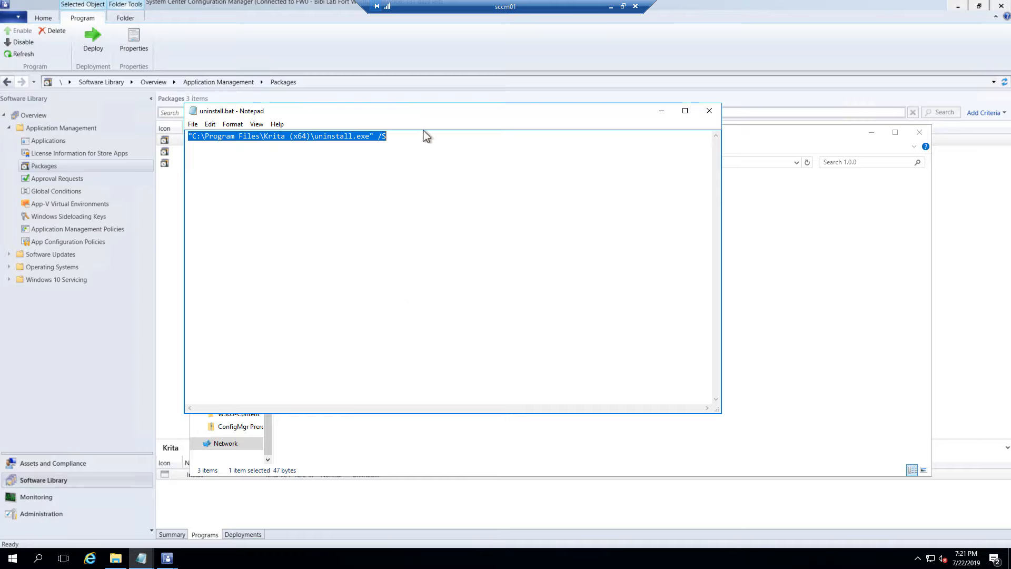
left_click(661, 110)
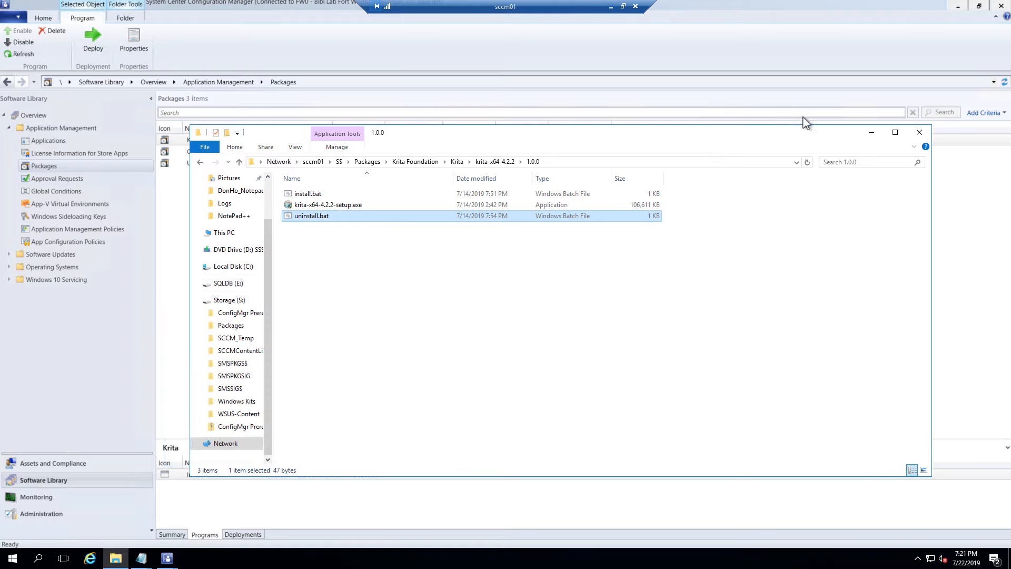
left_click(871, 132)
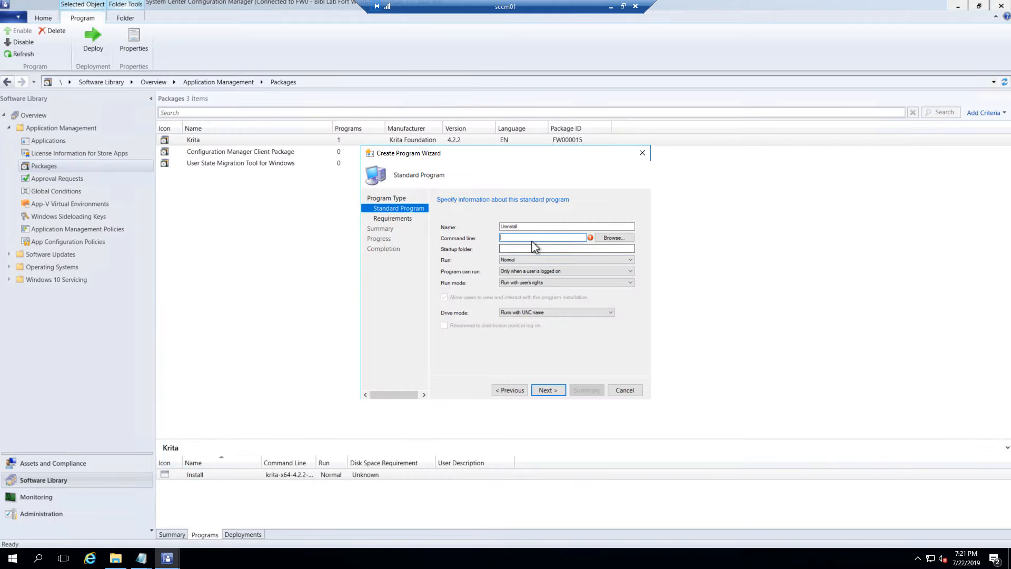
Paste the uninstall.exe /S command and set the program to run whether or not a user is logged on
right_click(532, 238)
left_click(553, 277)
left_click(533, 271)
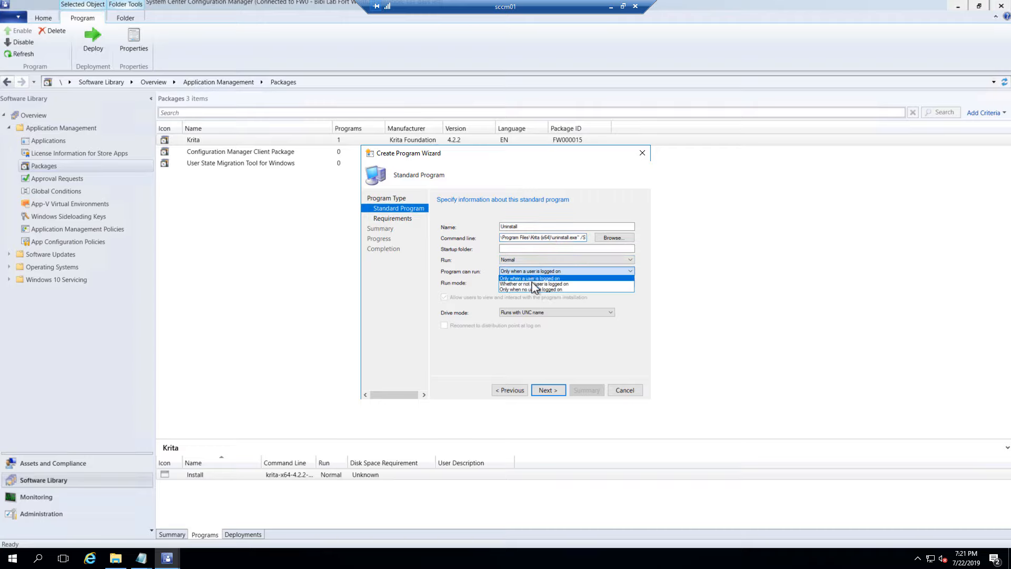
left_click(535, 284)
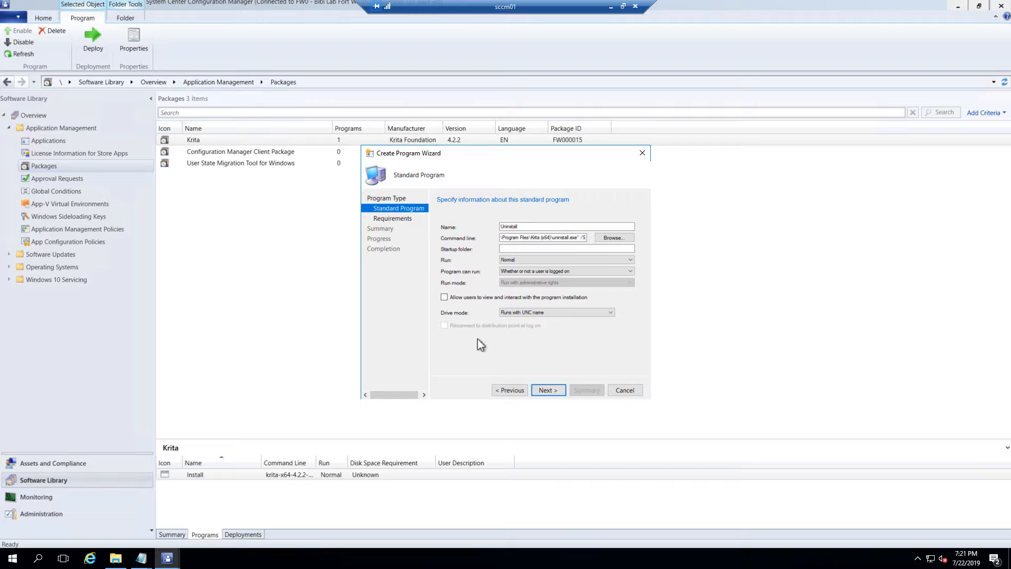
Finish the wizard to create the Uninstall program for Krita
left_click(547, 390)
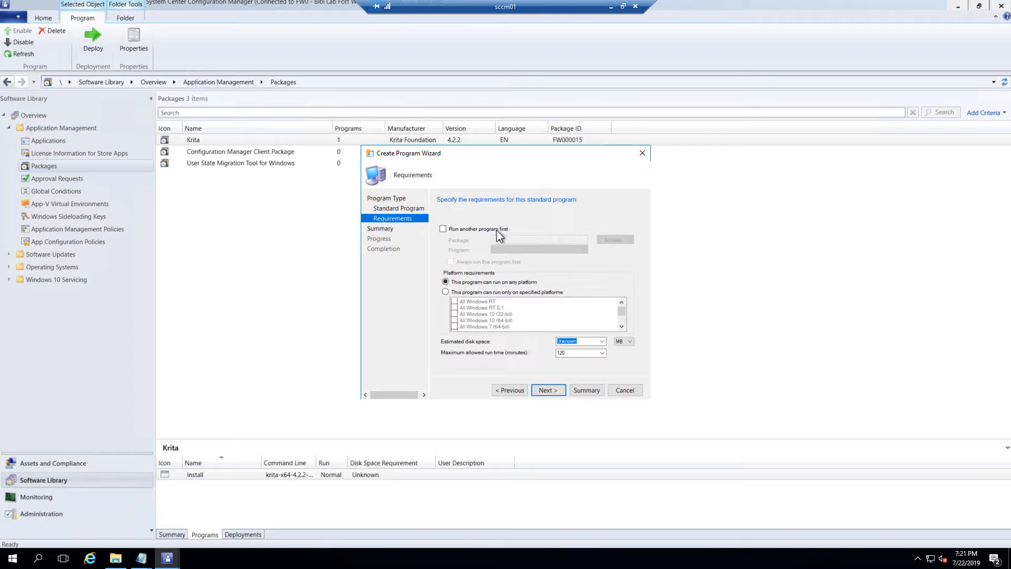
left_click(546, 390)
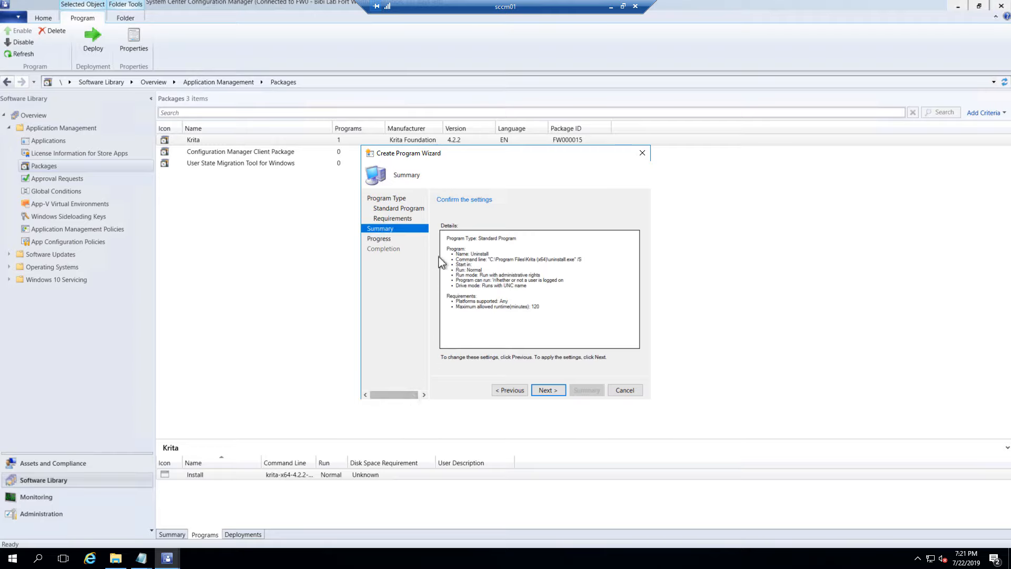
left_click(547, 391)
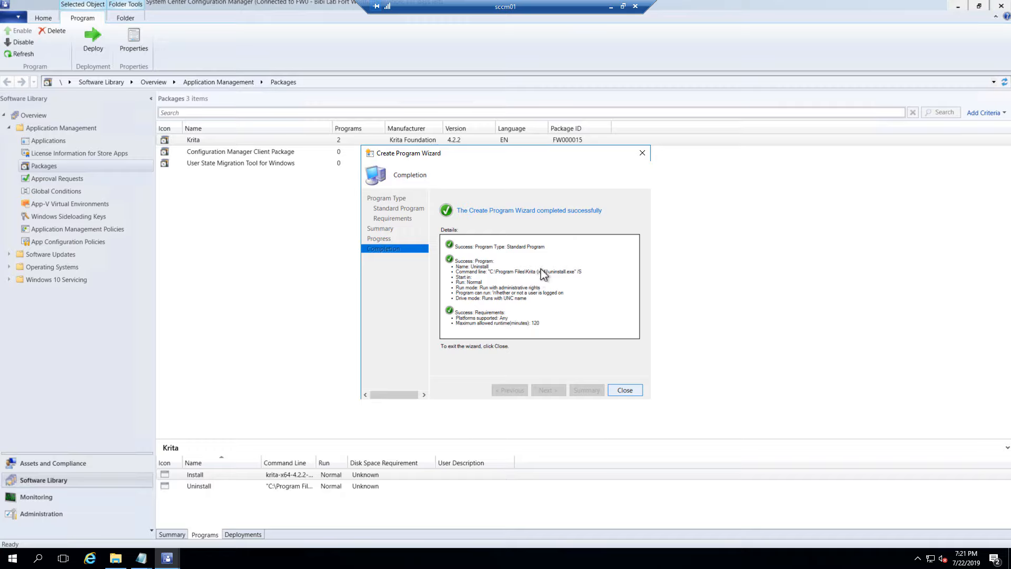
left_click(625, 390)
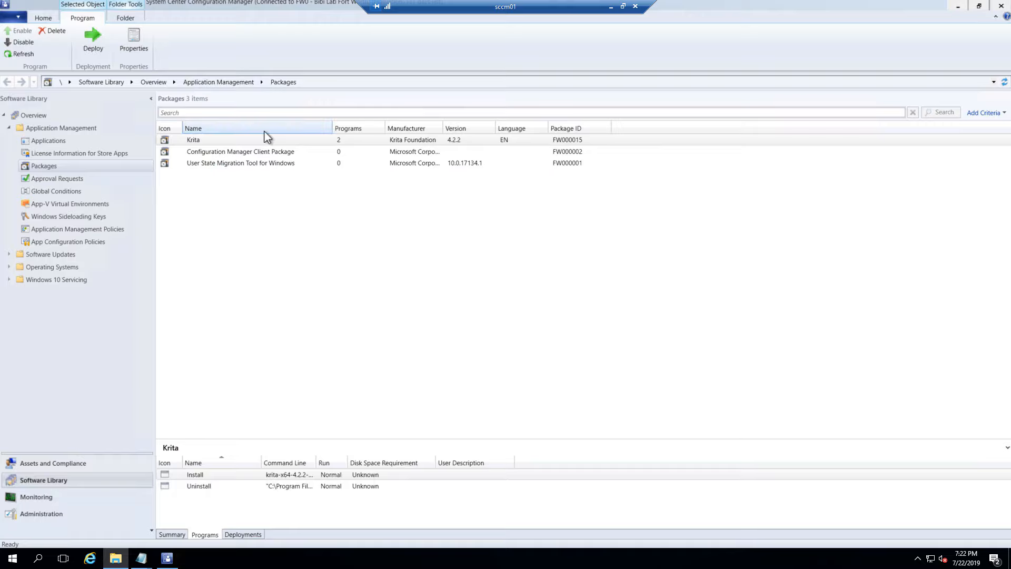
Start the Distribute Content wizard for the Krita package
left_click(189, 141)
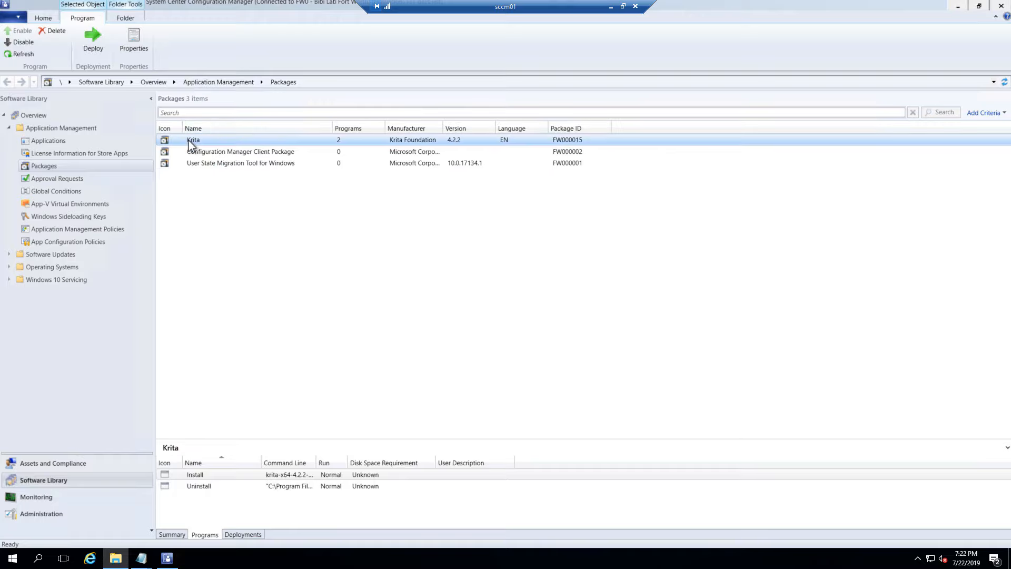
left_click(198, 476)
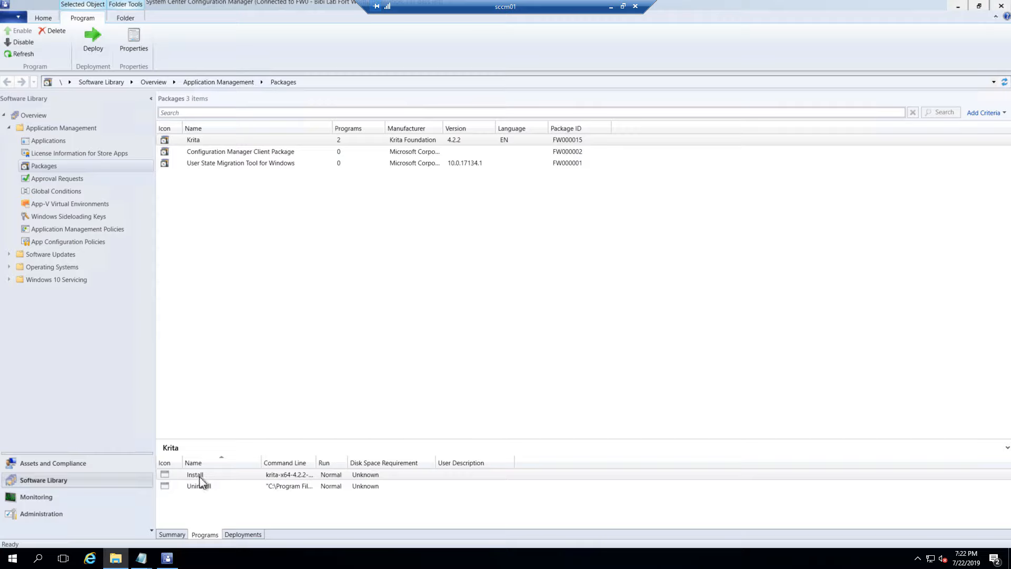
right_click(211, 140)
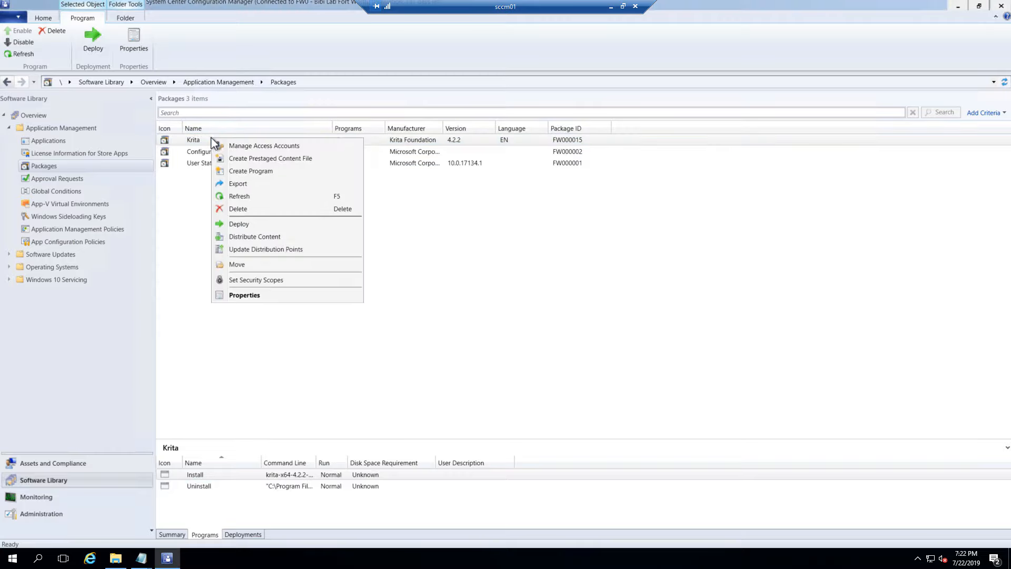
left_click(199, 140)
right_click(197, 140)
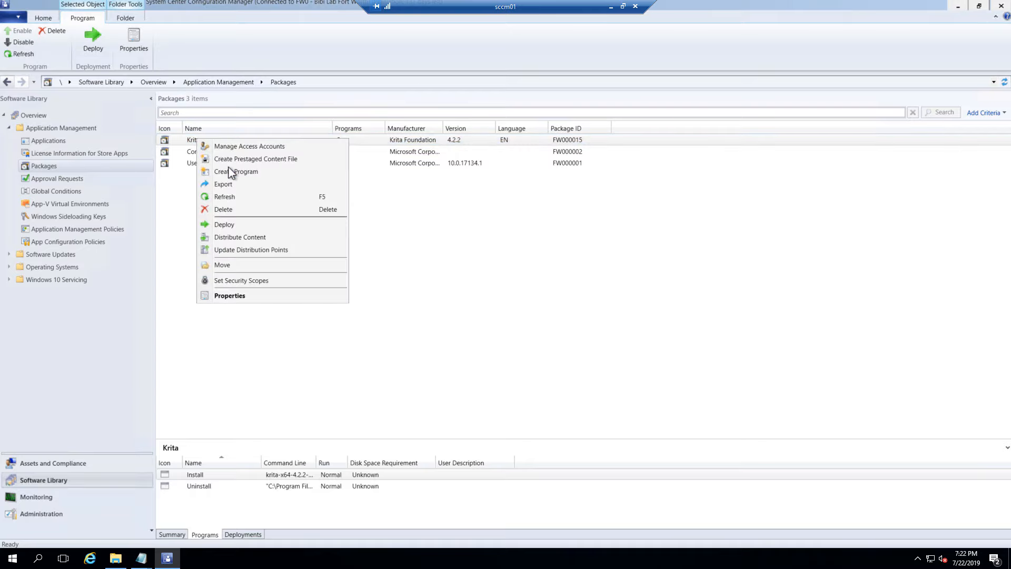
left_click(248, 237)
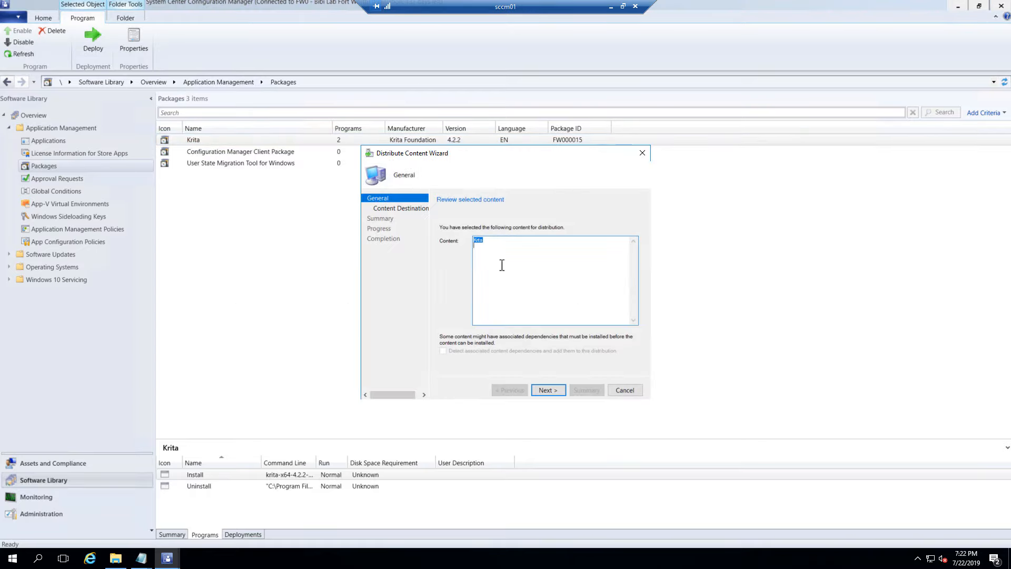
left_click(561, 390)
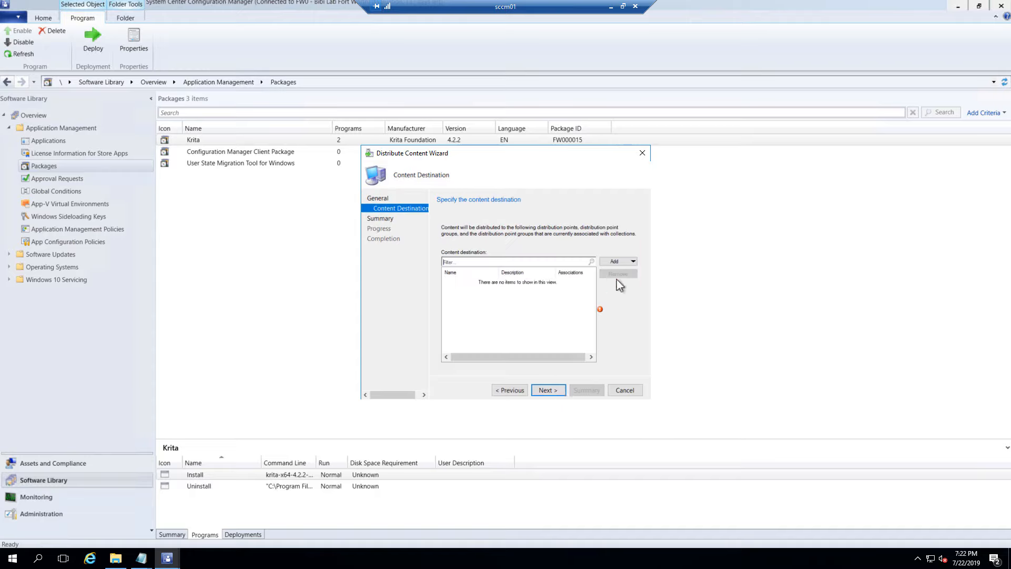
Add SCCM01.BIBI.LOCAL as the distribution point and complete the content distribution
left_click(634, 261)
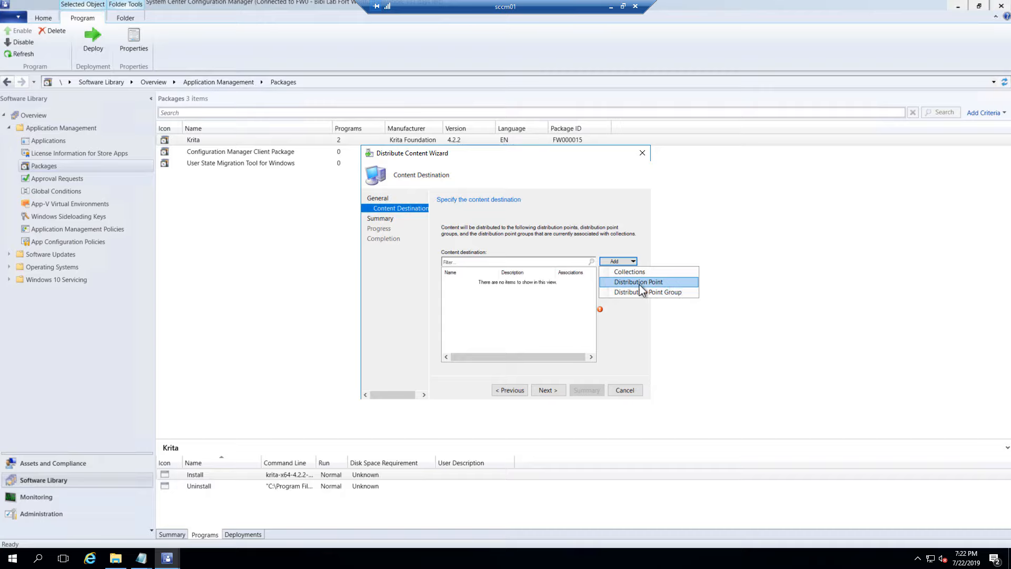
left_click(641, 284)
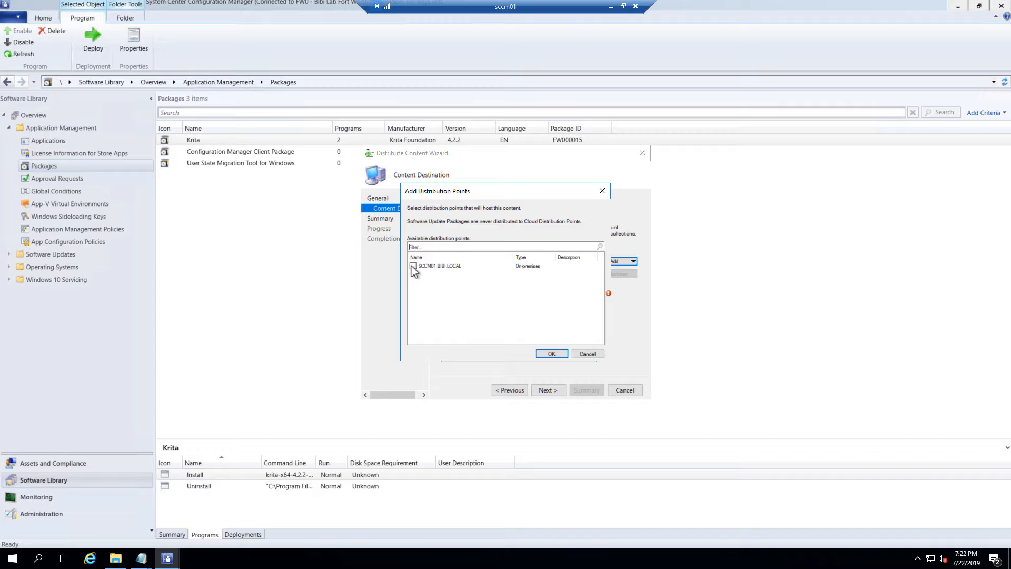
left_click_drag(495, 197, 293, 213)
left_click_drag(379, 192, 423, 204)
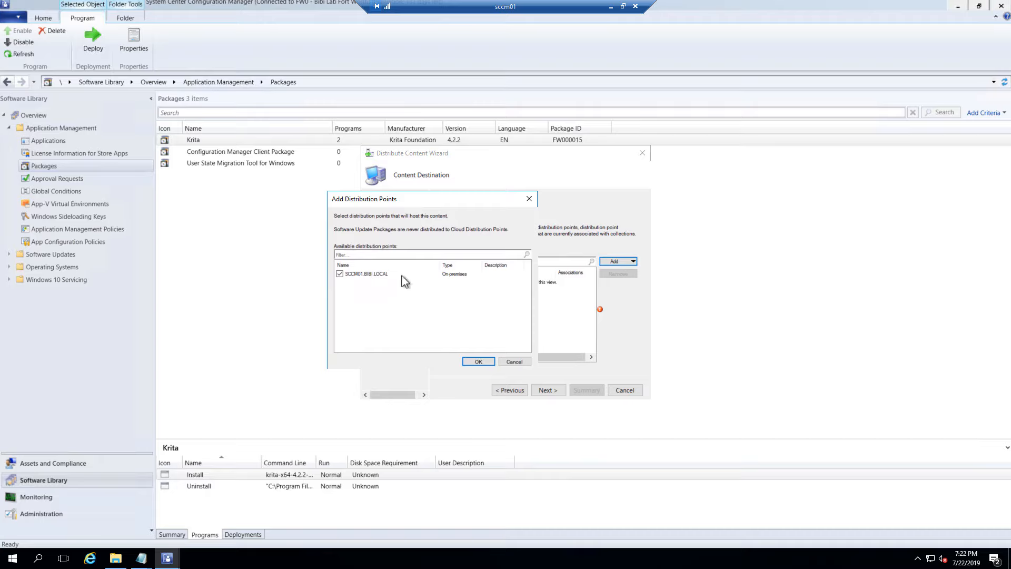
left_click(478, 362)
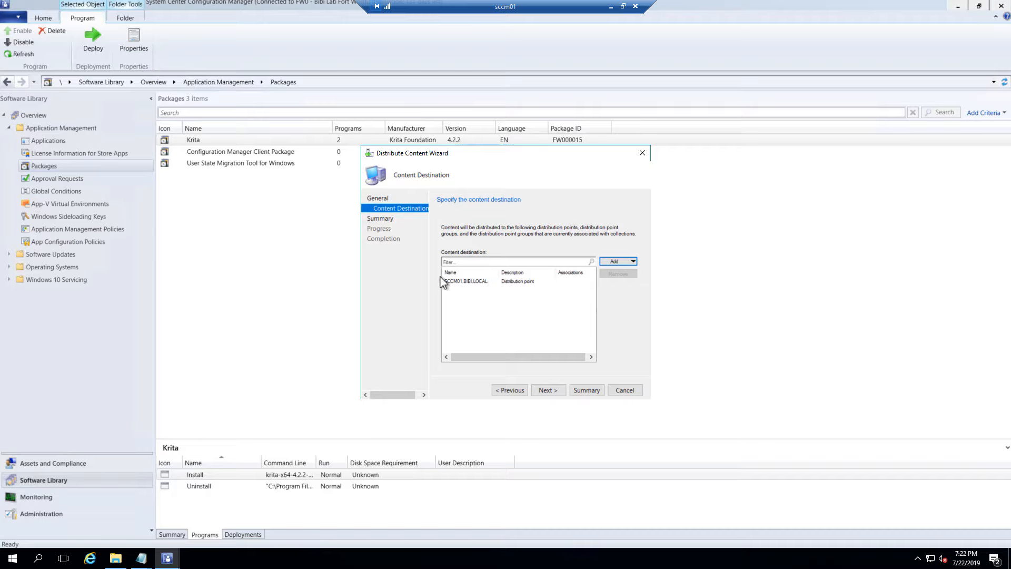
left_click(557, 394)
left_click(560, 395)
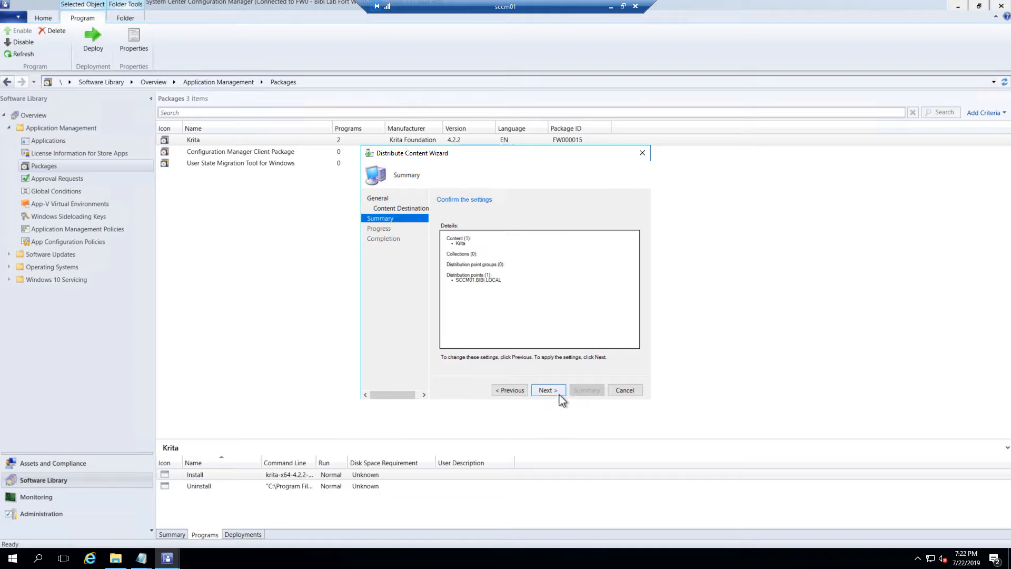
left_click(629, 390)
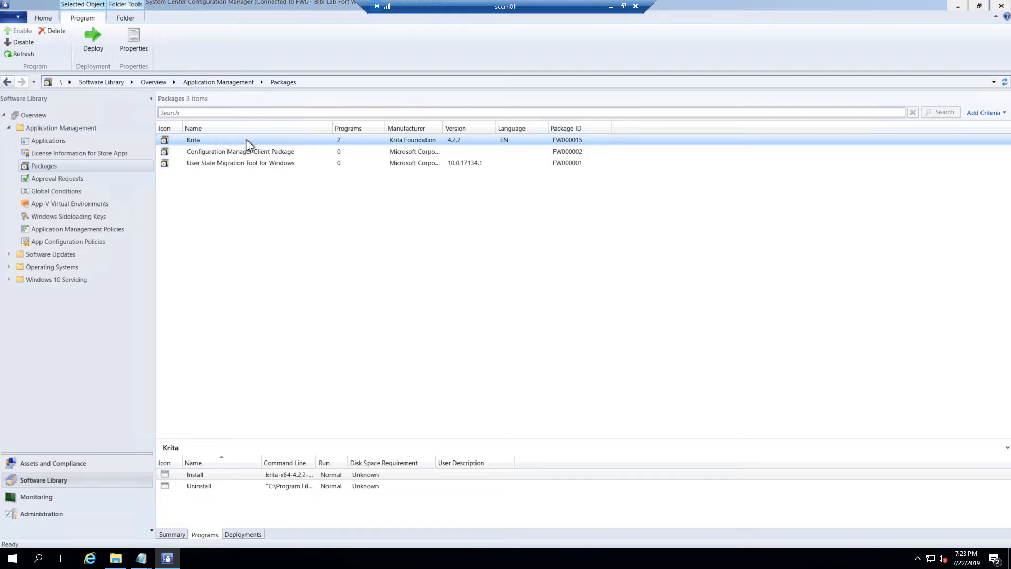
View Krita's Summary content status: 1 targeted distribution point, 1 in progress, 0 success
left_click(180, 536)
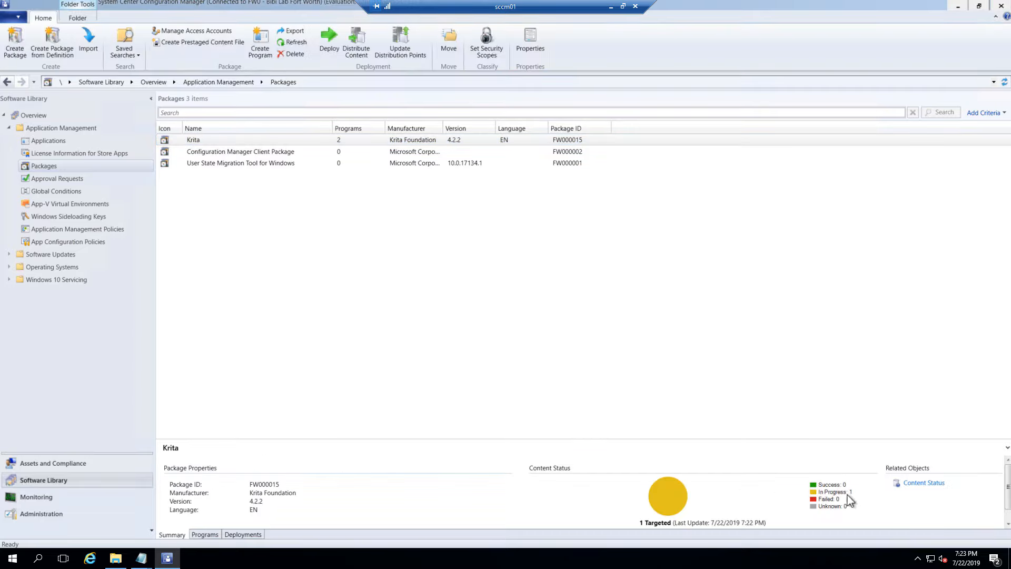
left_click(194, 145)
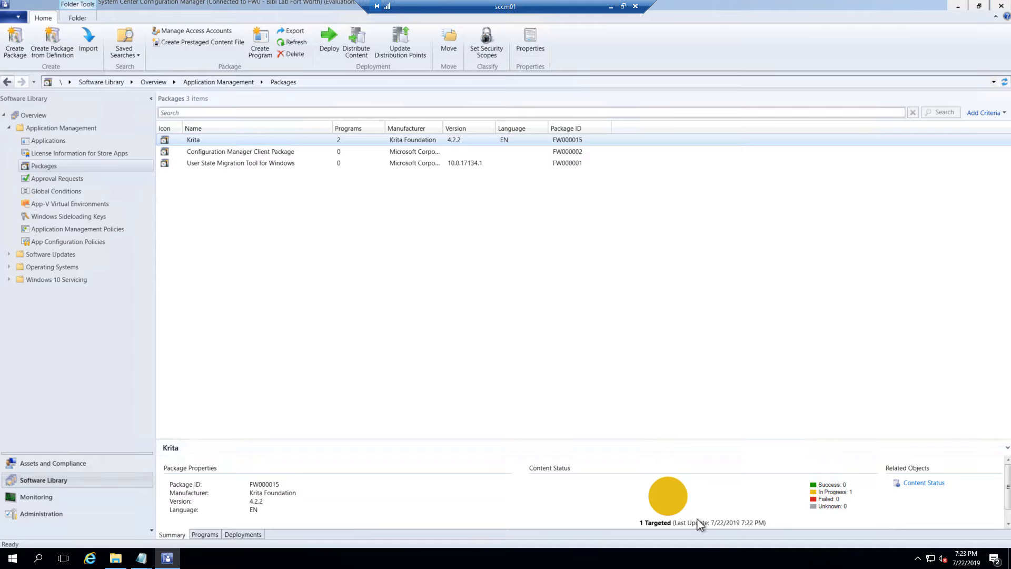
mouse_move(853, 497)
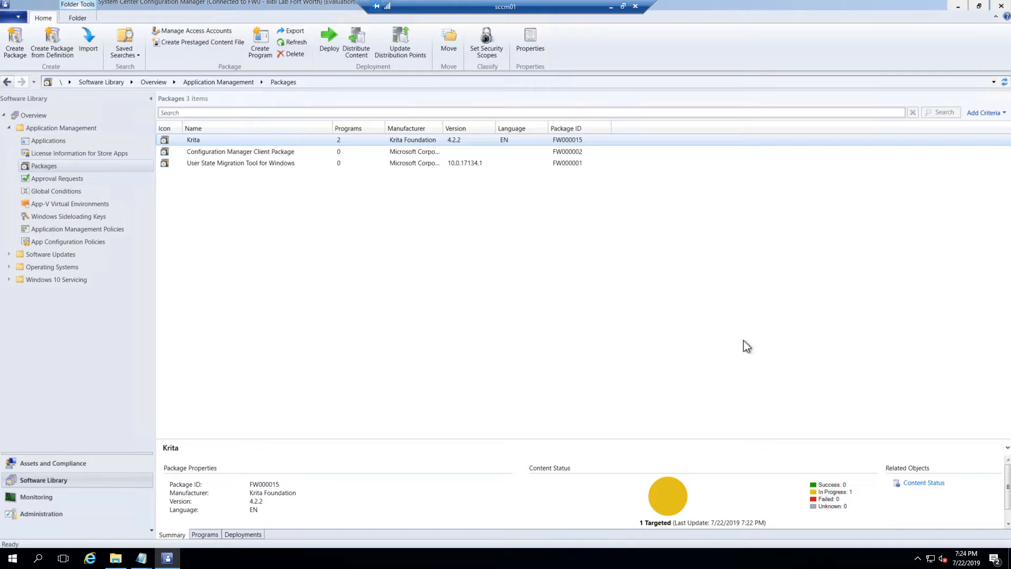
Refresh the Krita package, then check its Programs and Summary tabs for successful distribution
right_click(213, 141)
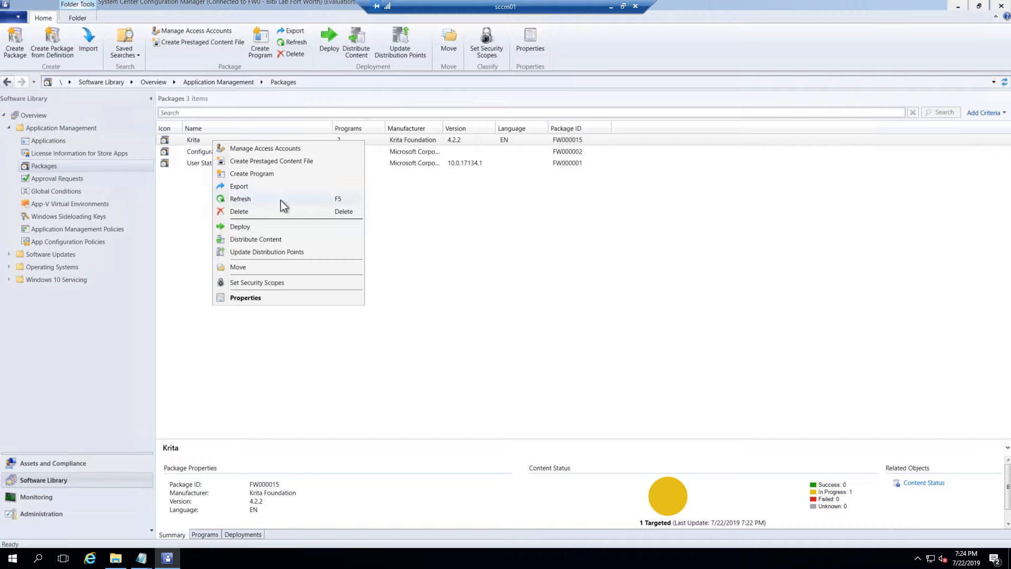
right_click(191, 141)
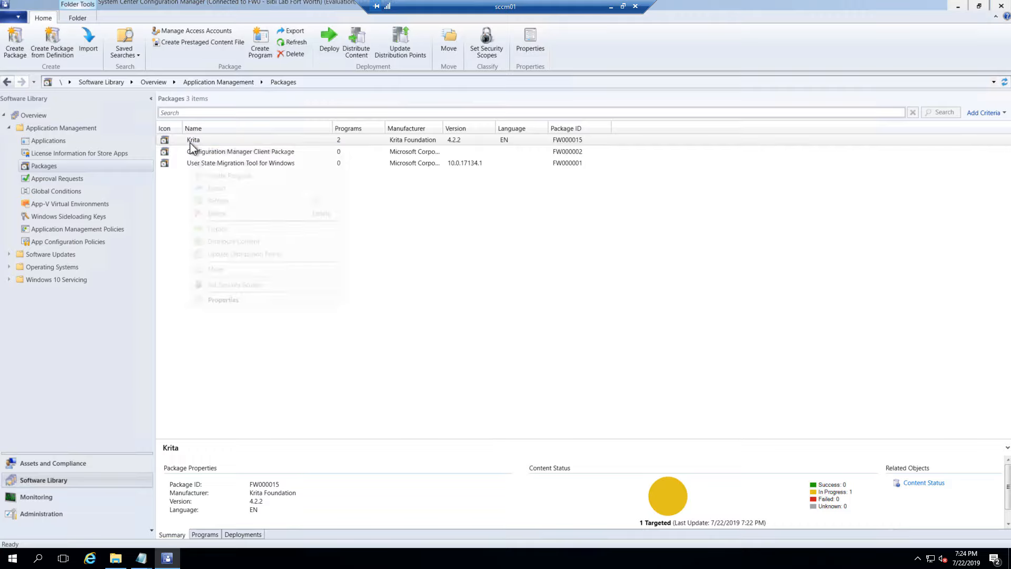
left_click(232, 204)
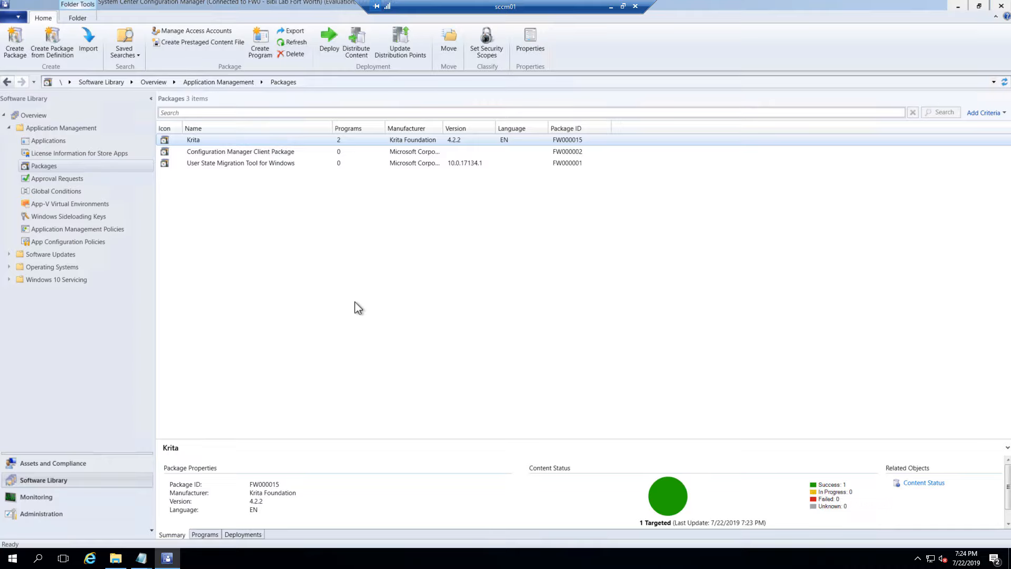
left_click(204, 535)
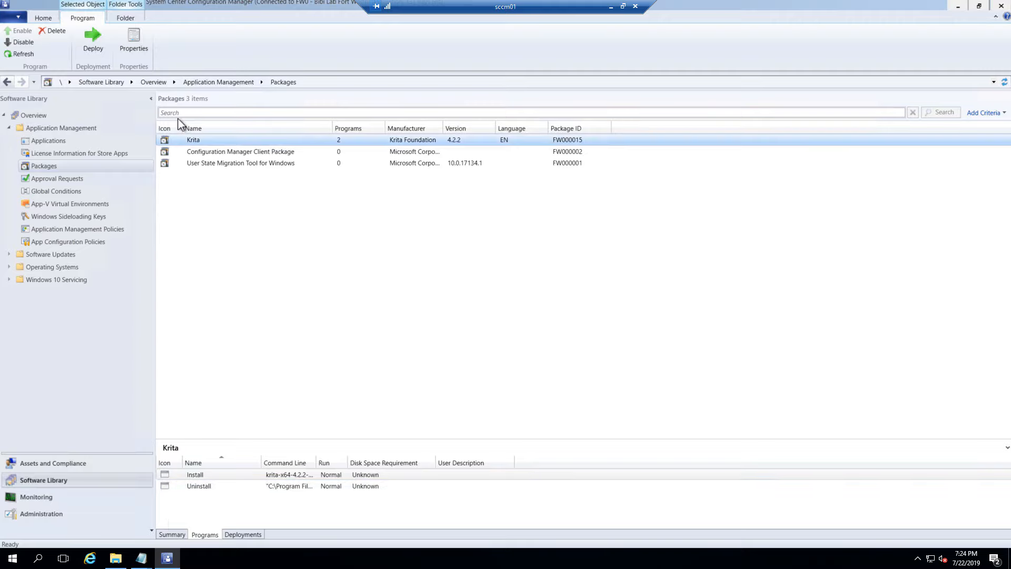
left_click(179, 534)
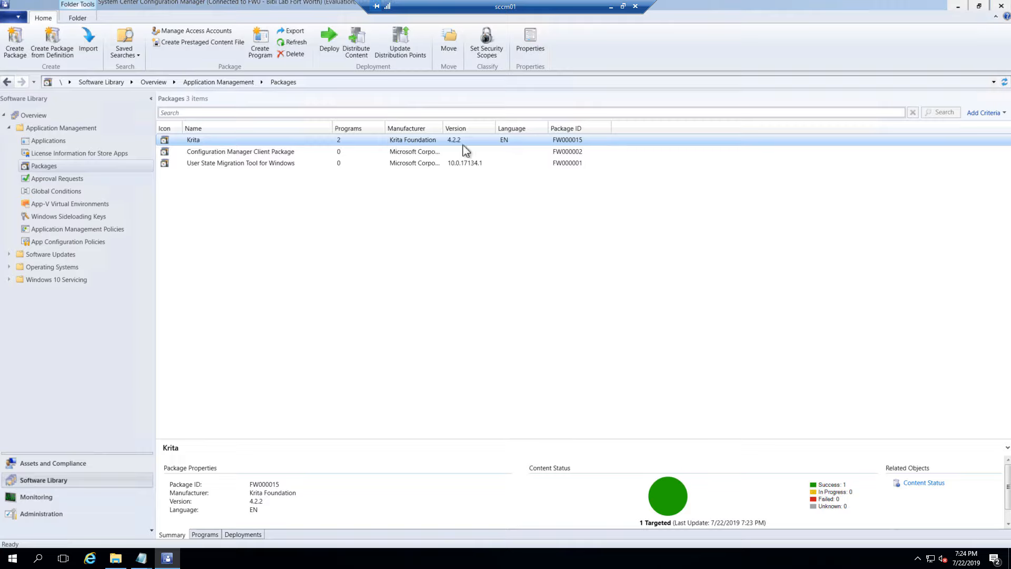
left_click(72, 464)
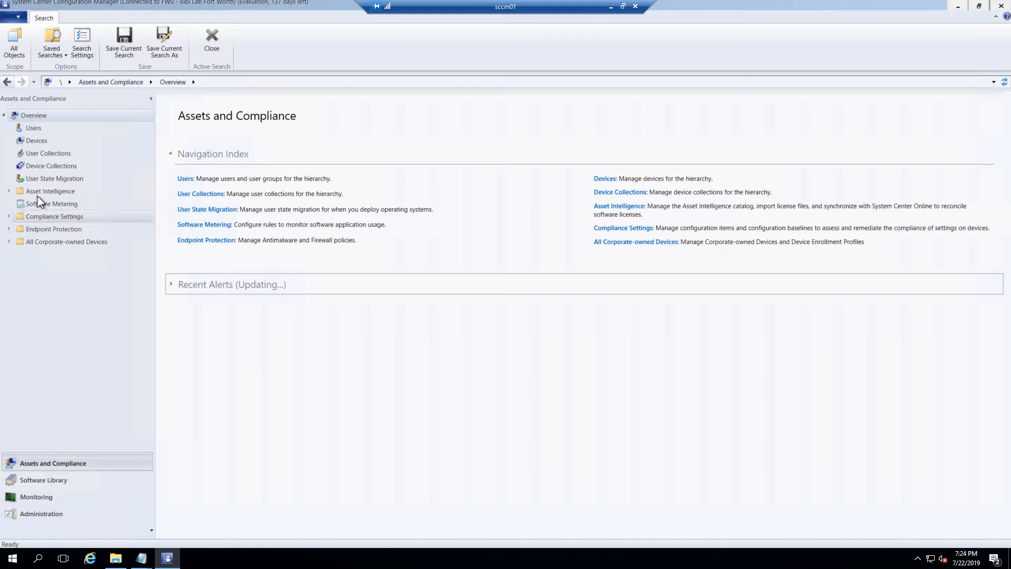
left_click(63, 485)
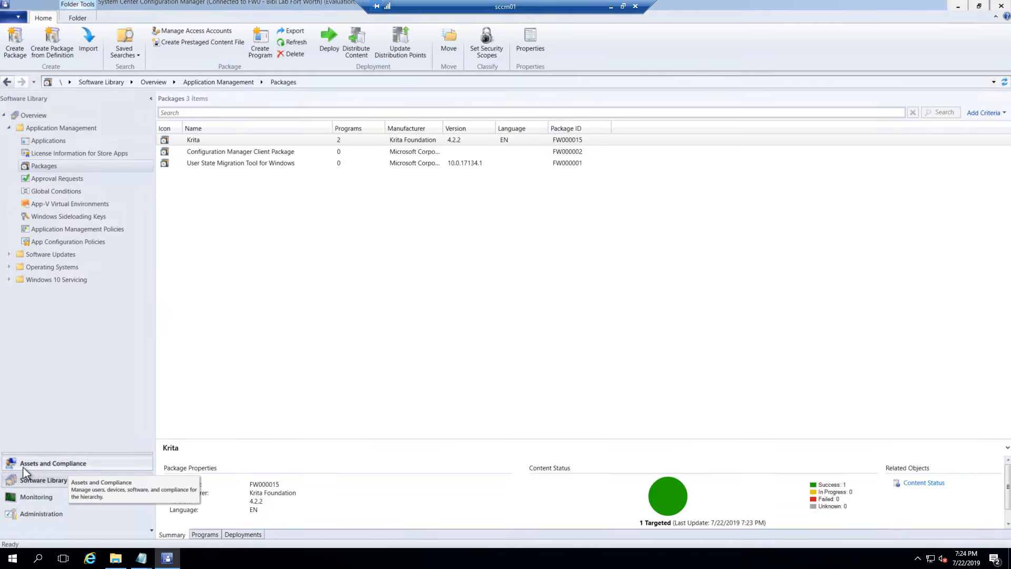
left_click(76, 466)
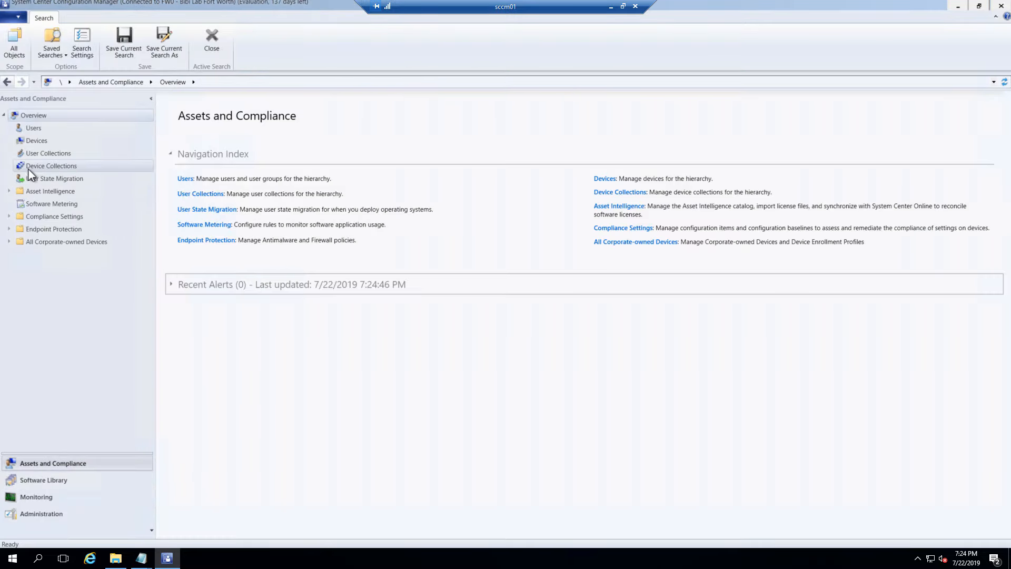
left_click(54, 167)
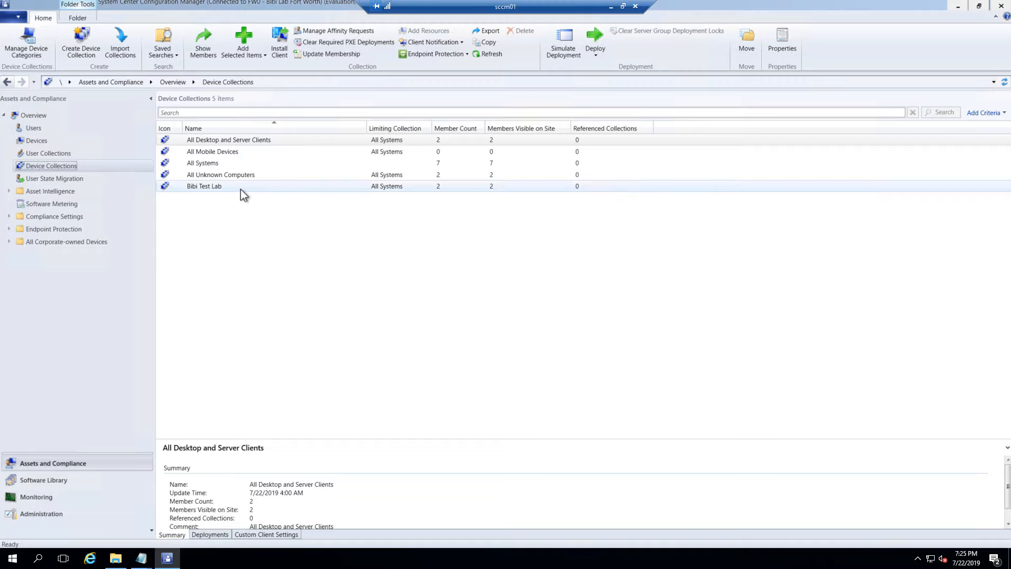
left_click(334, 189)
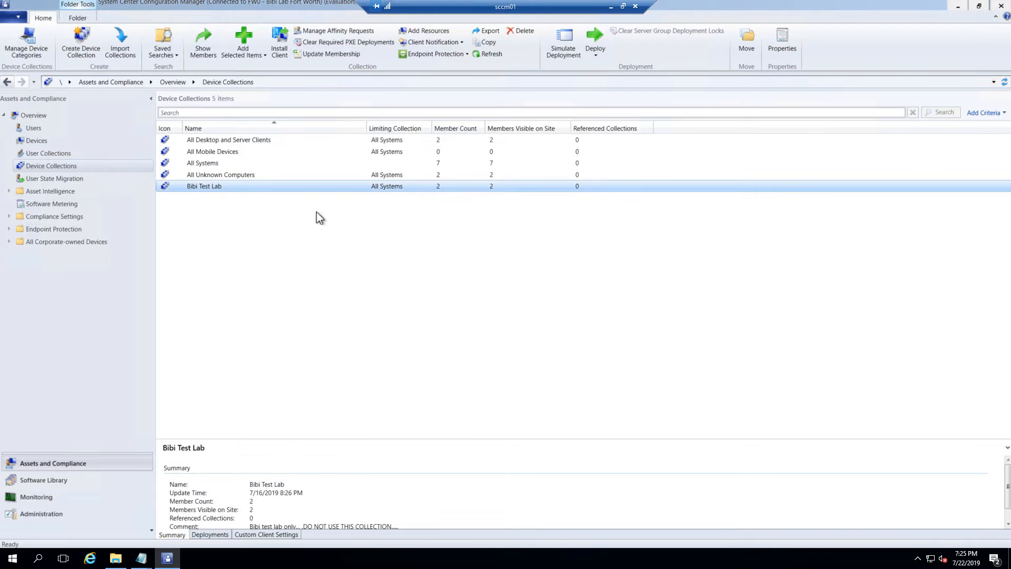
double_click(244, 187)
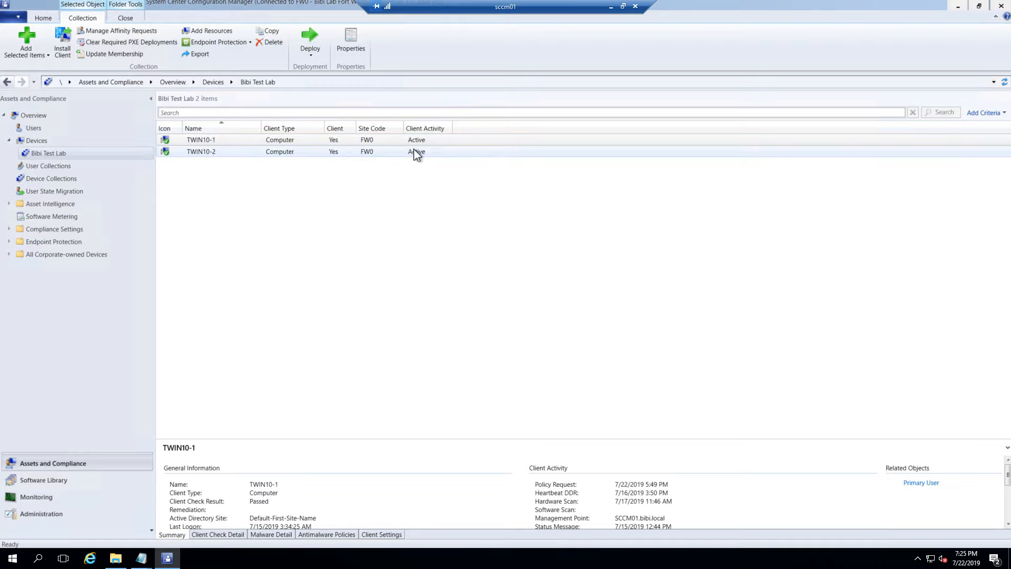
left_click(205, 155)
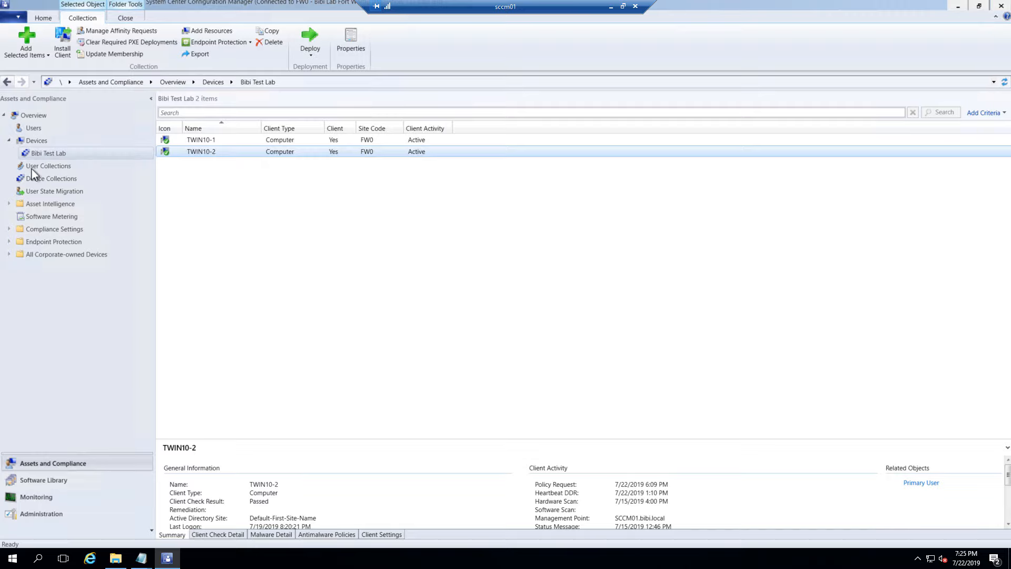
right_click(55, 152)
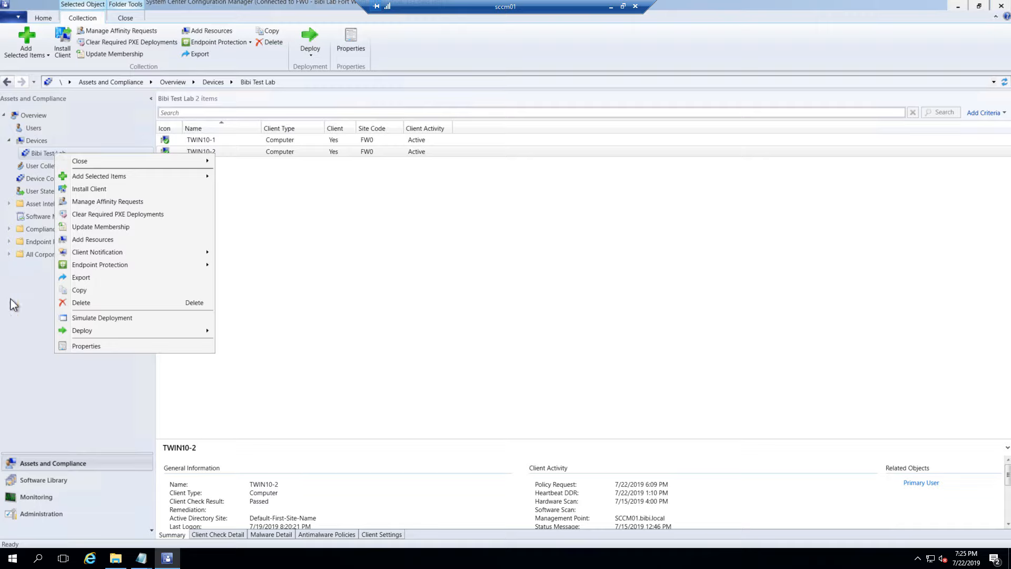
left_click(13, 353)
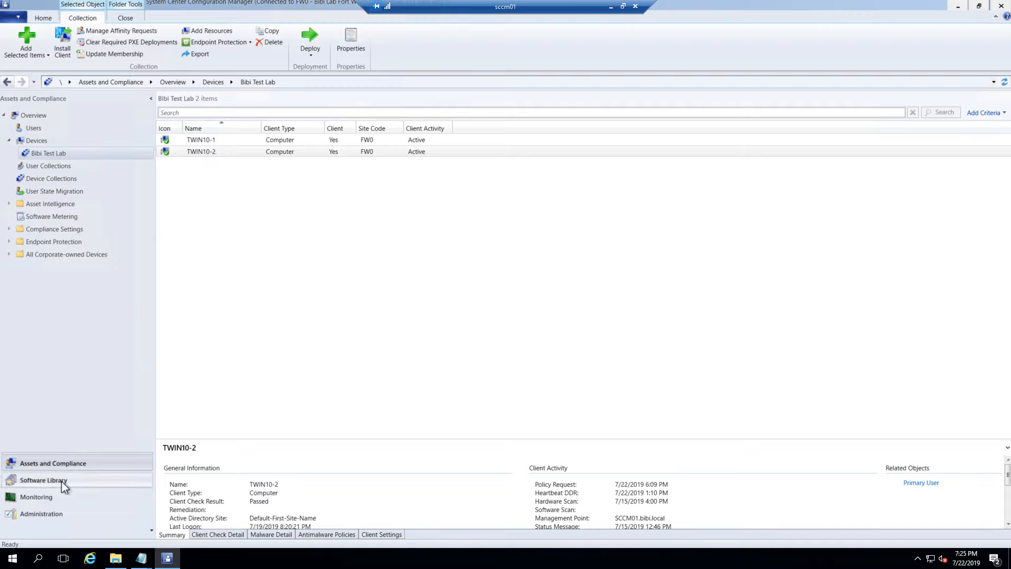
left_click(62, 480)
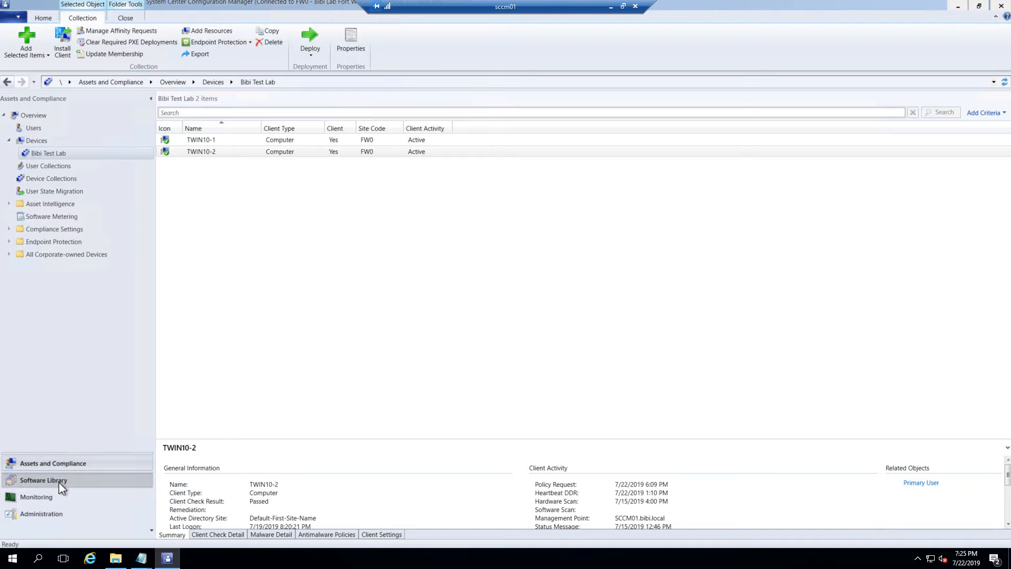
Start the Deploy Software Wizard for the Krita package
left_click(46, 165)
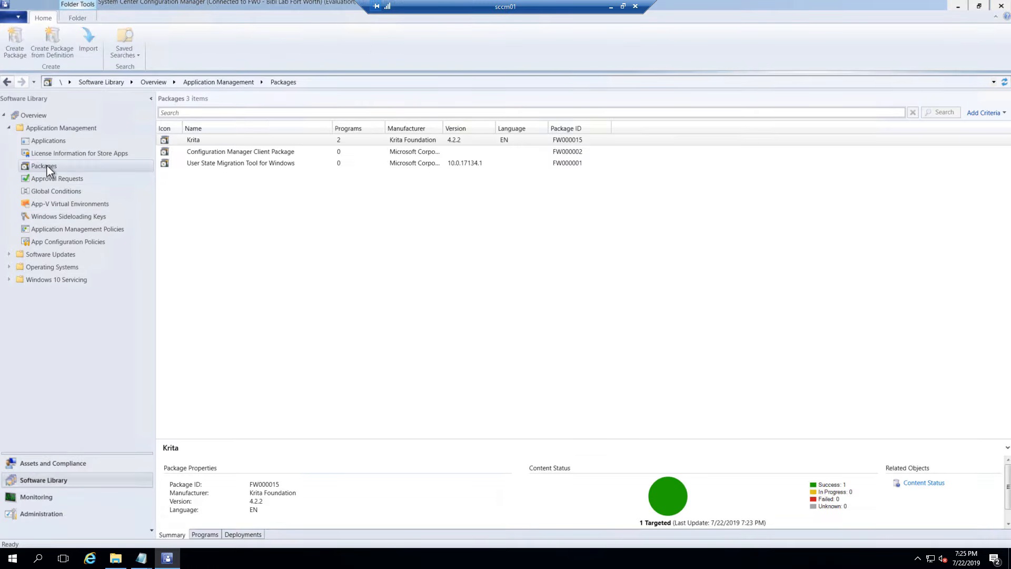
left_click(202, 141)
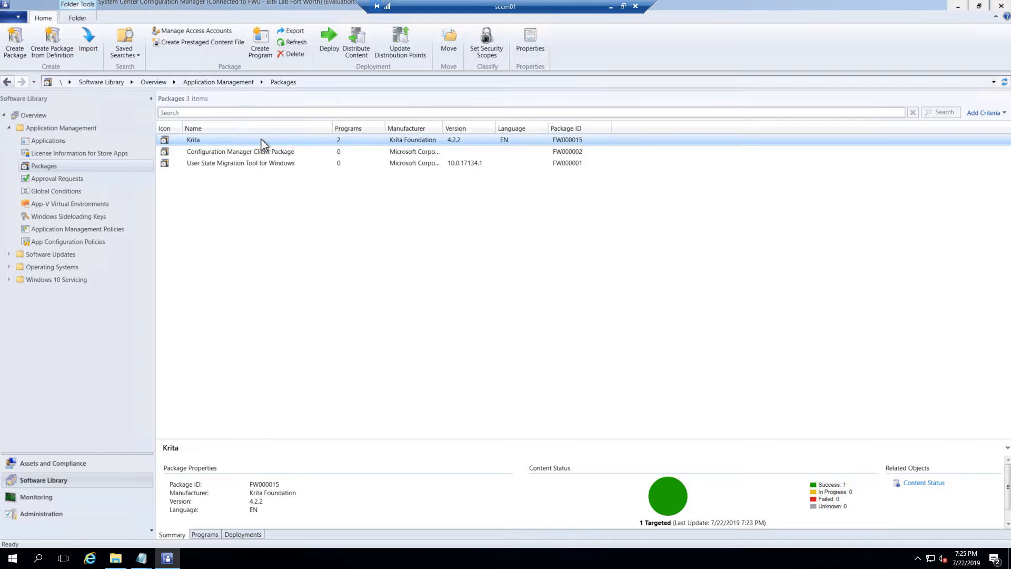
right_click(245, 143)
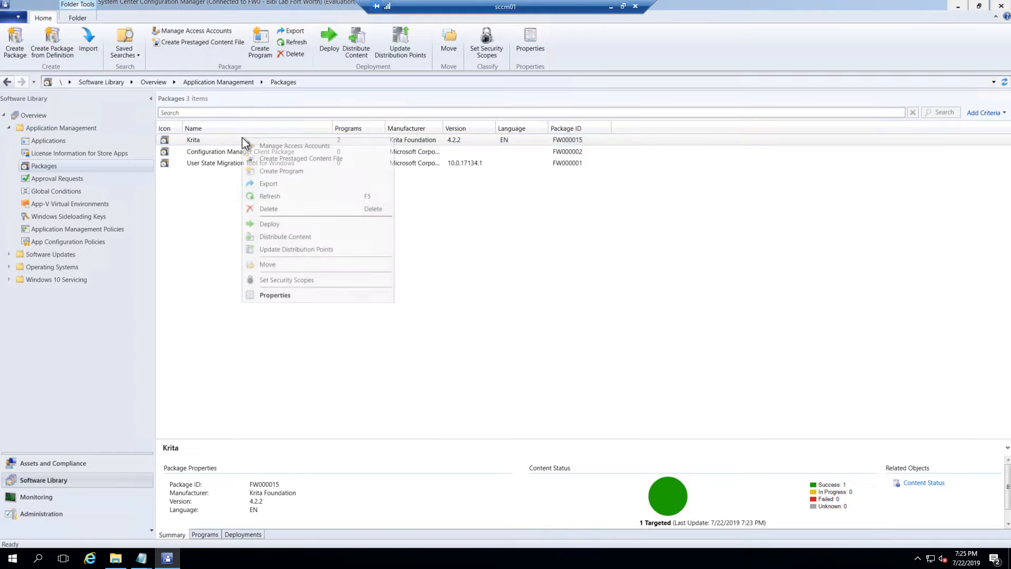
left_click(270, 224)
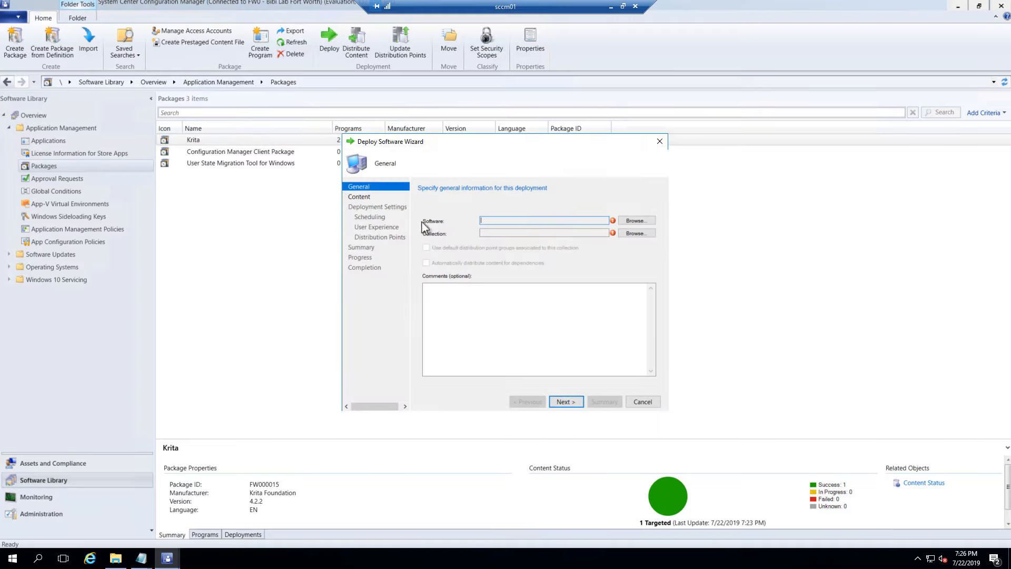
Target Krita's Install program at the Bibi Test Lab collection and advance to Content
left_click(638, 225)
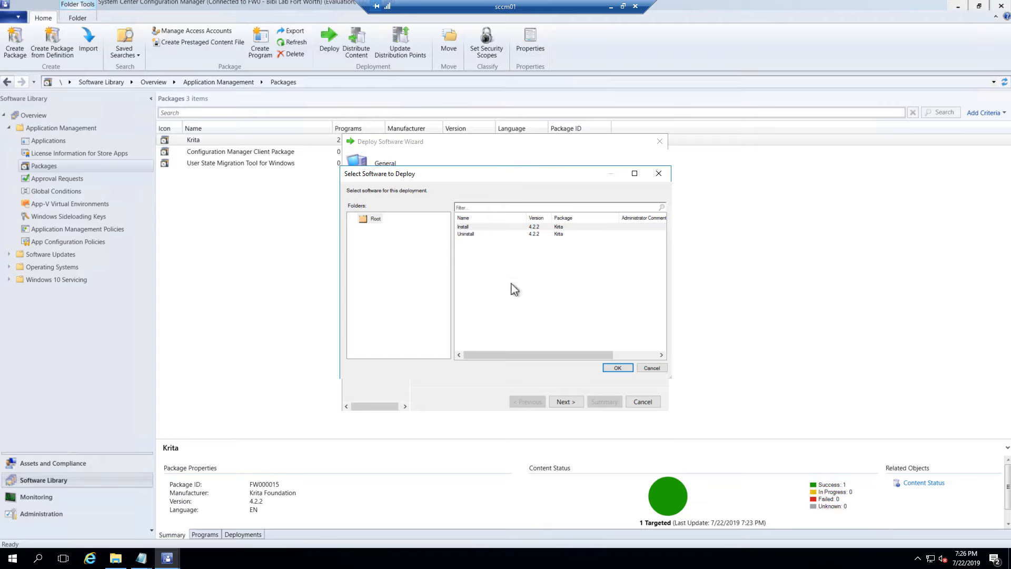
left_click(462, 228)
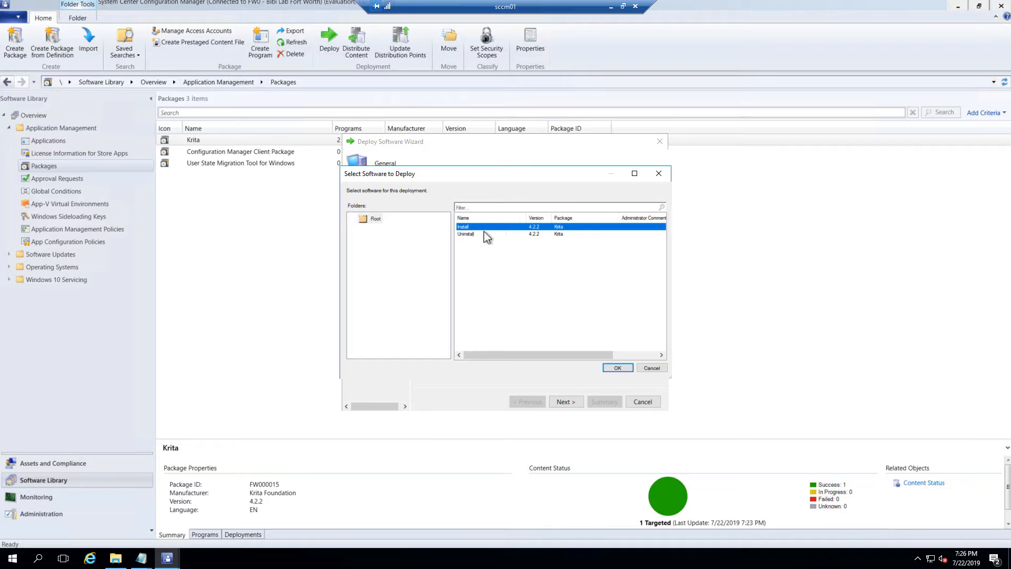
left_click(617, 367)
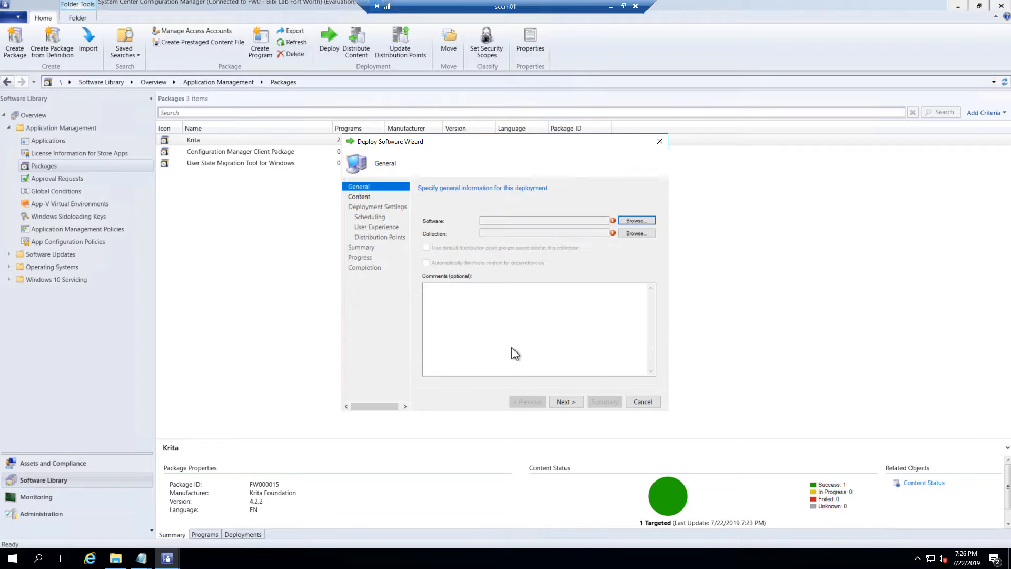
left_click(638, 234)
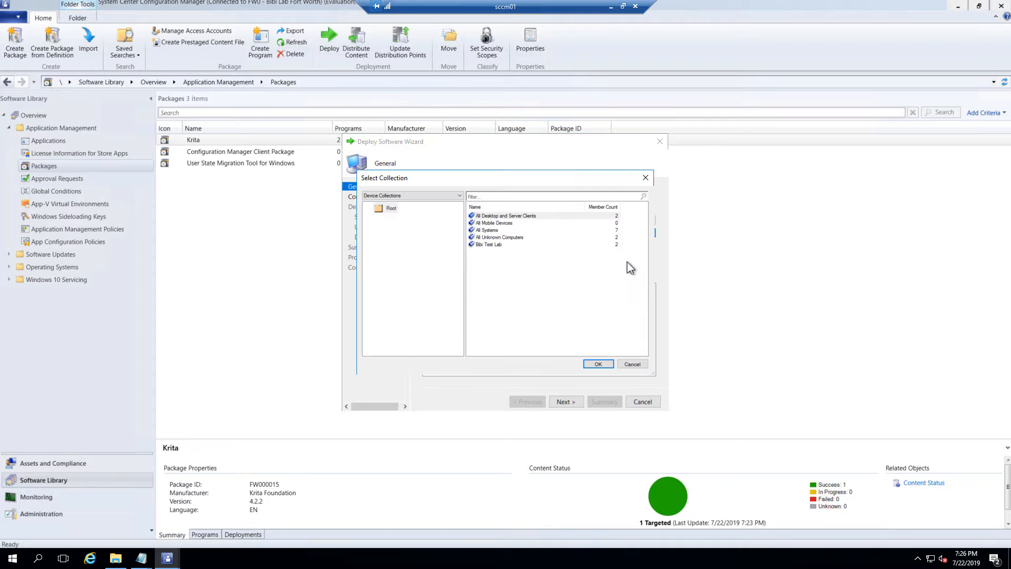
left_click(492, 245)
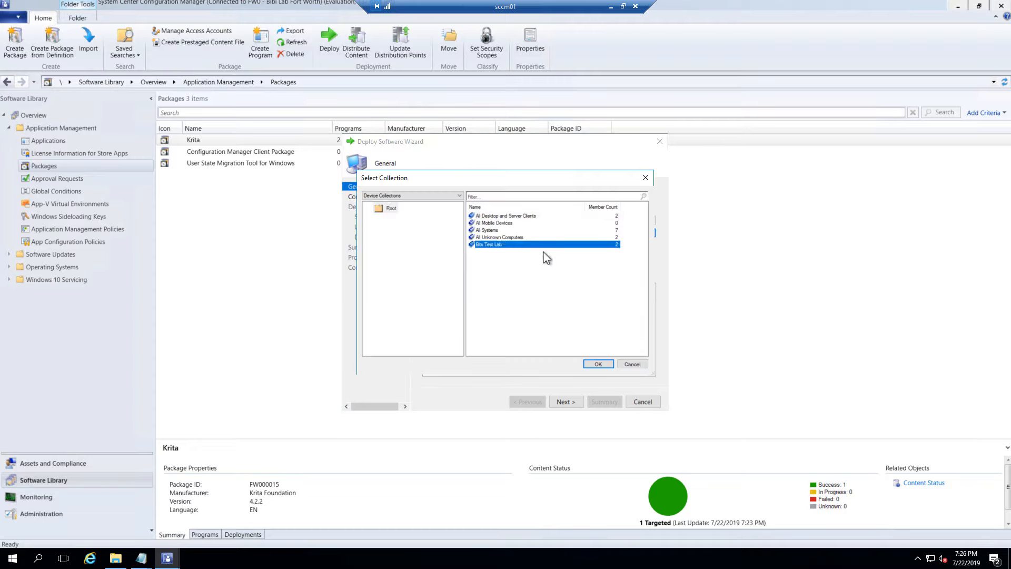
left_click(603, 365)
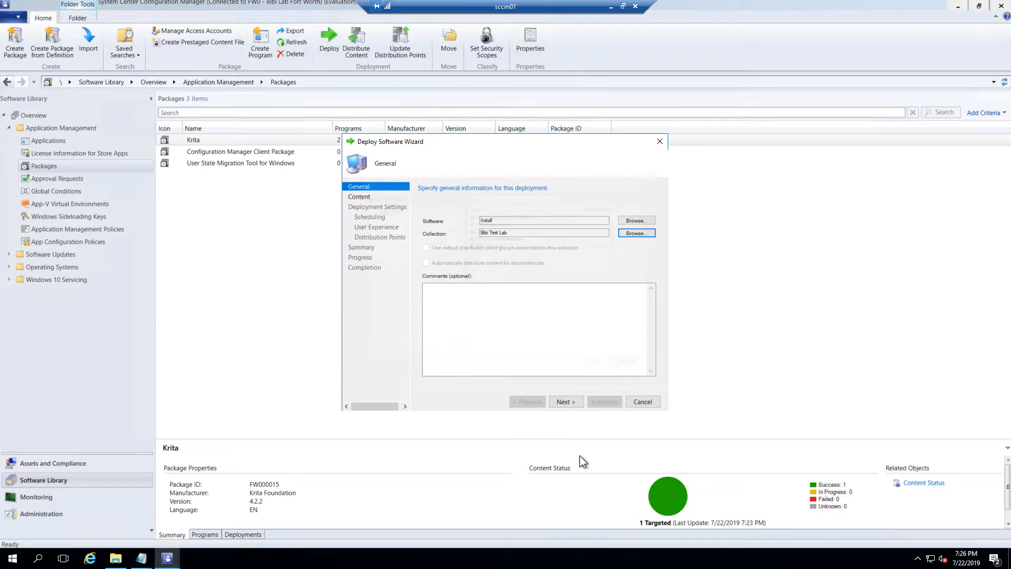
left_click(566, 403)
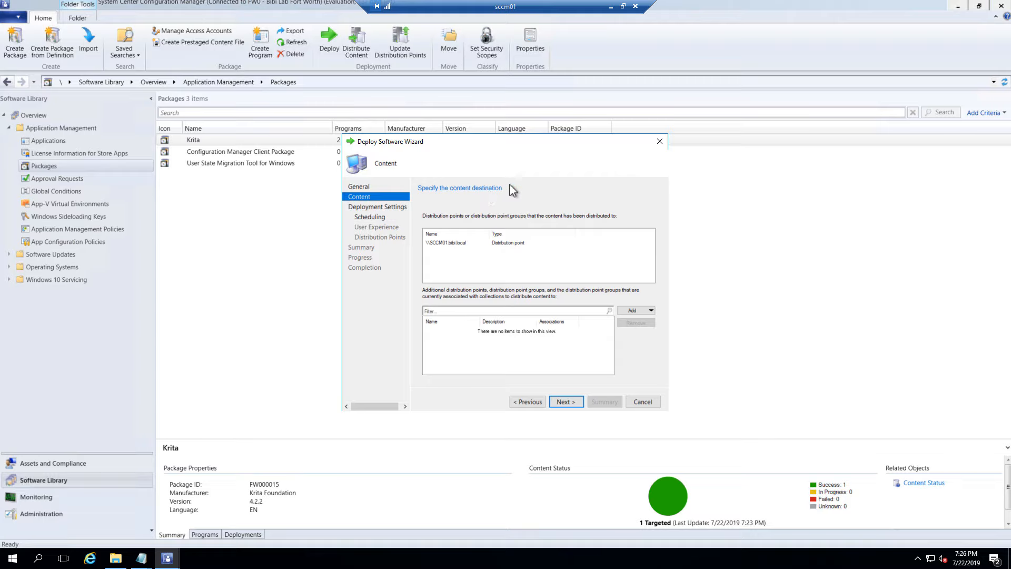
Keep the deployment purpose as Required and advance to Scheduling
left_click(576, 403)
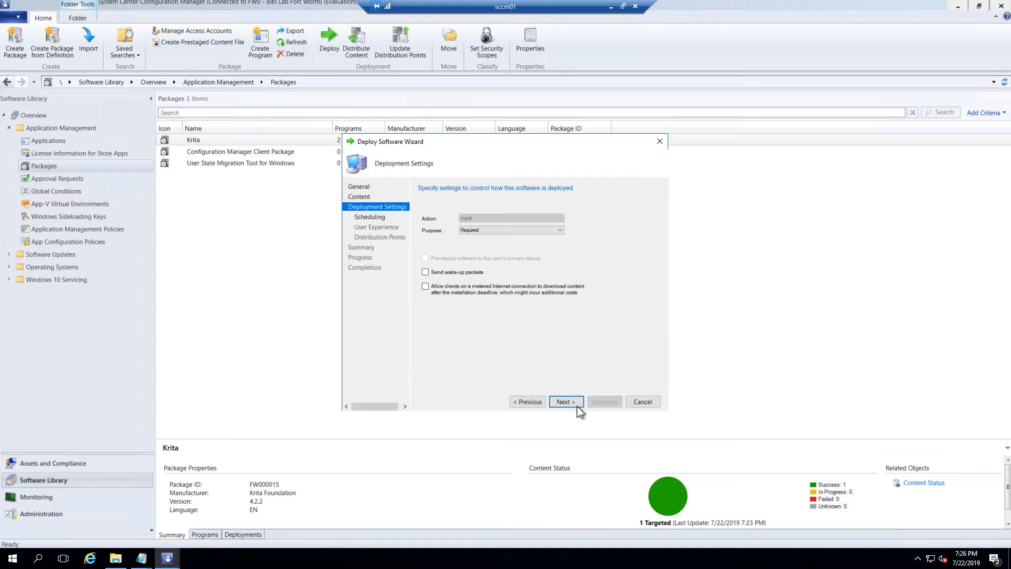
left_click(545, 231)
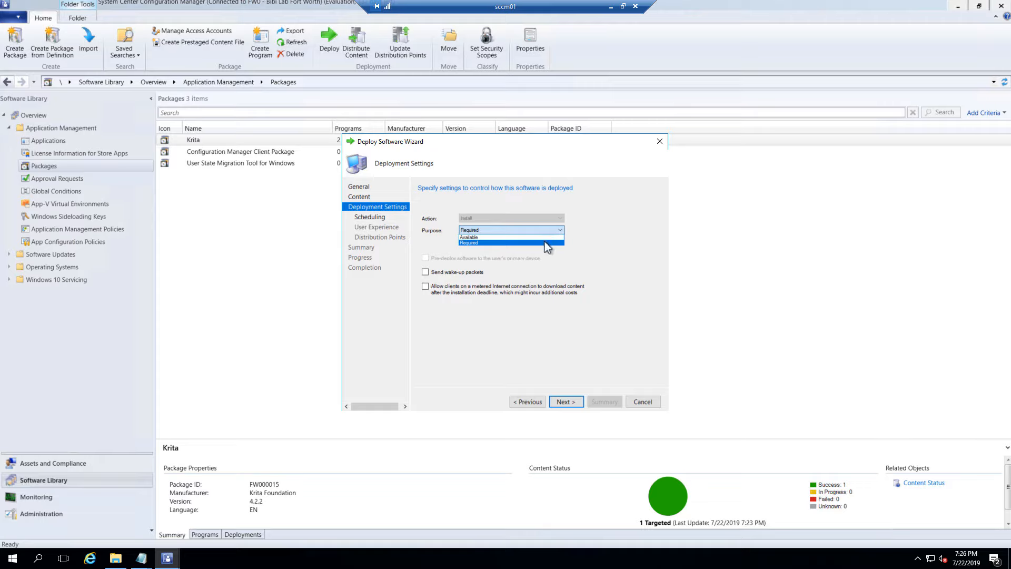
left_click(544, 242)
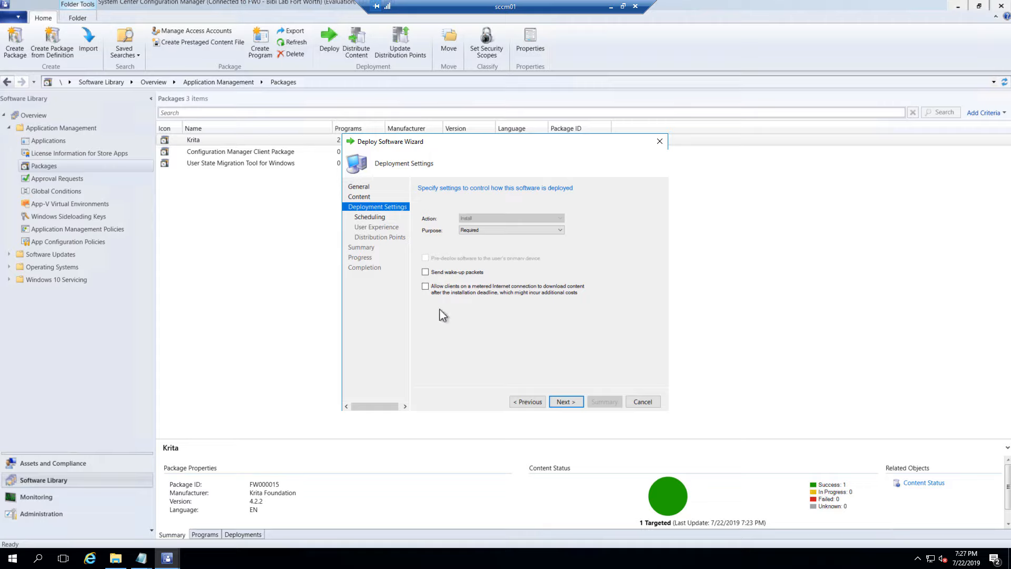
left_click(500, 231)
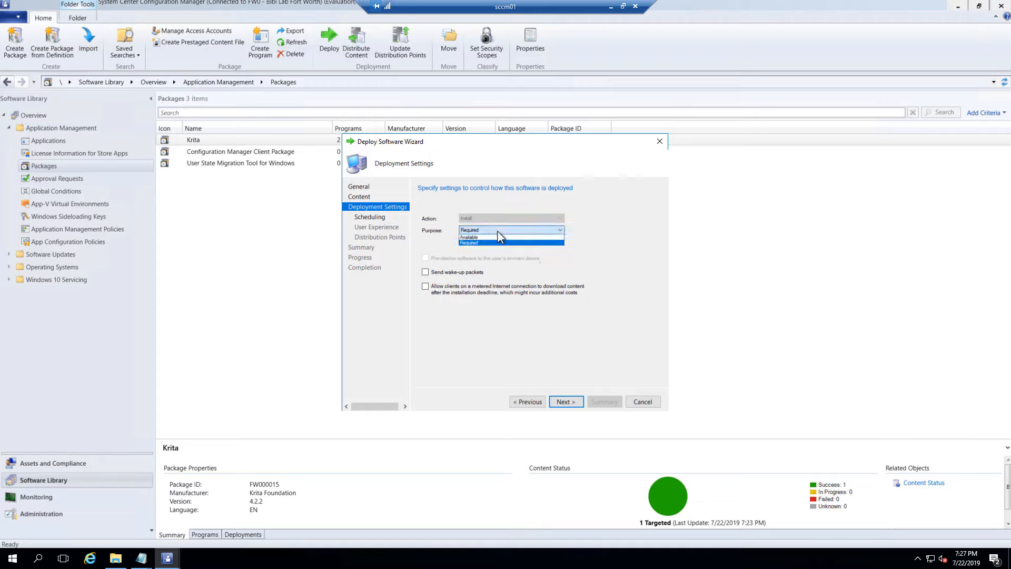
left_click(500, 241)
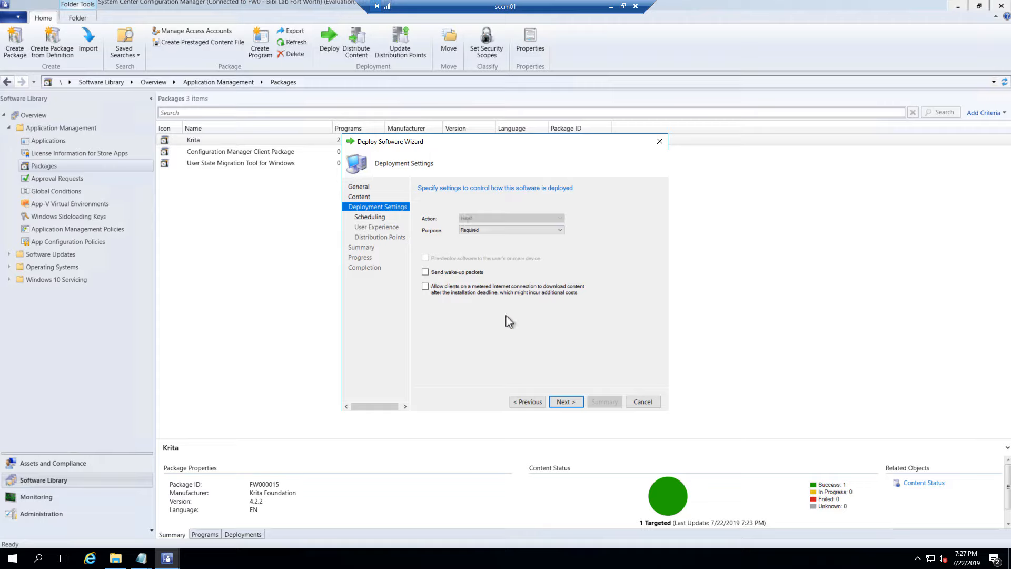
left_click(566, 401)
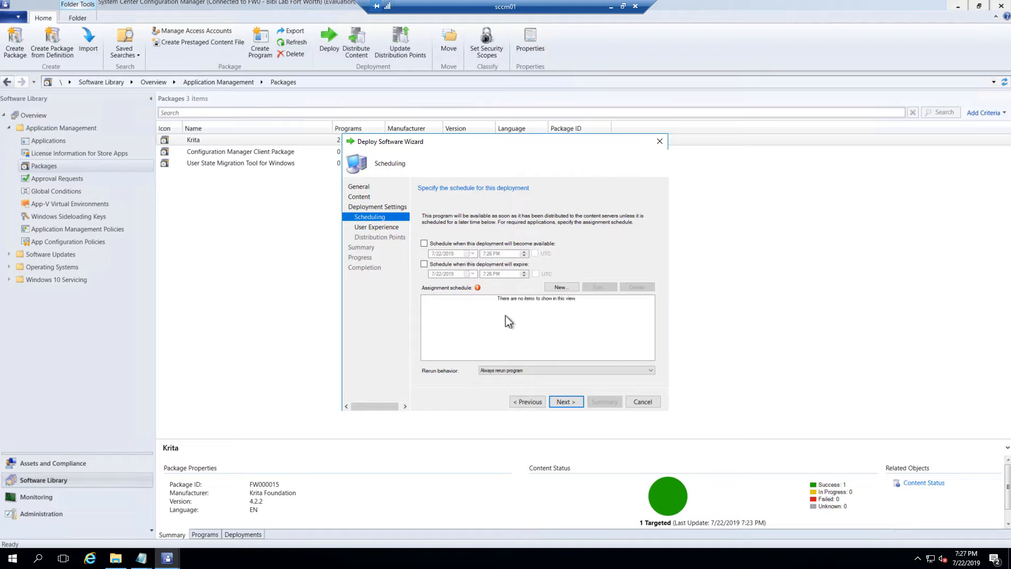
Schedule the deployment to become available from 7/22/2019 7:26 PM
left_click(424, 244)
left_click(561, 287)
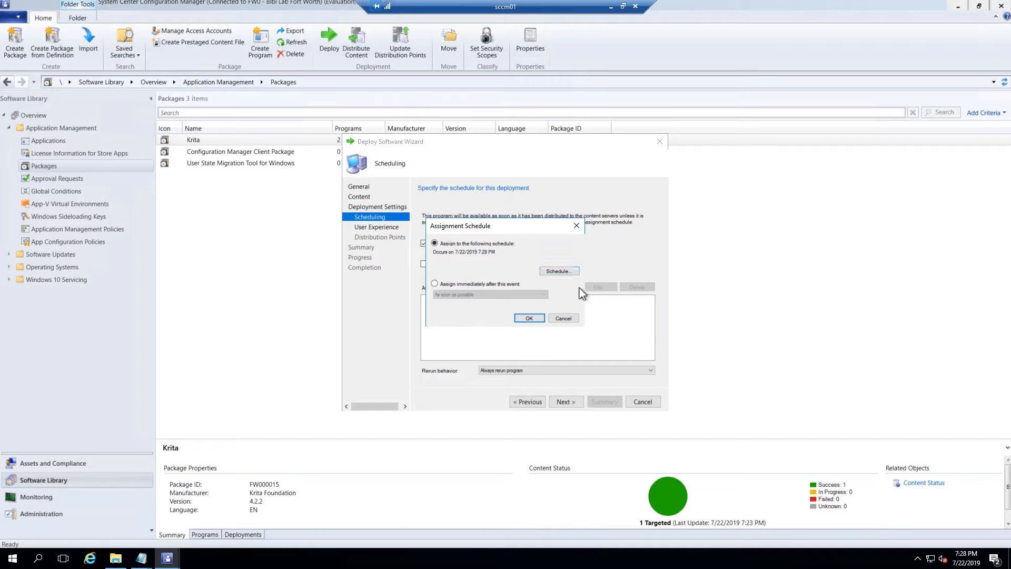
left_click(573, 320)
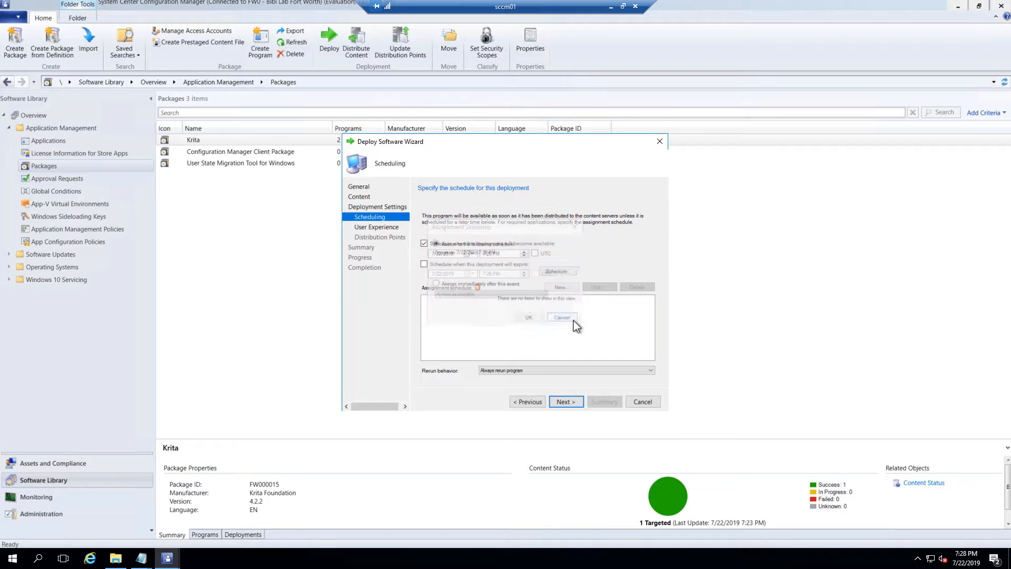
left_click_drag(564, 144, 470, 157)
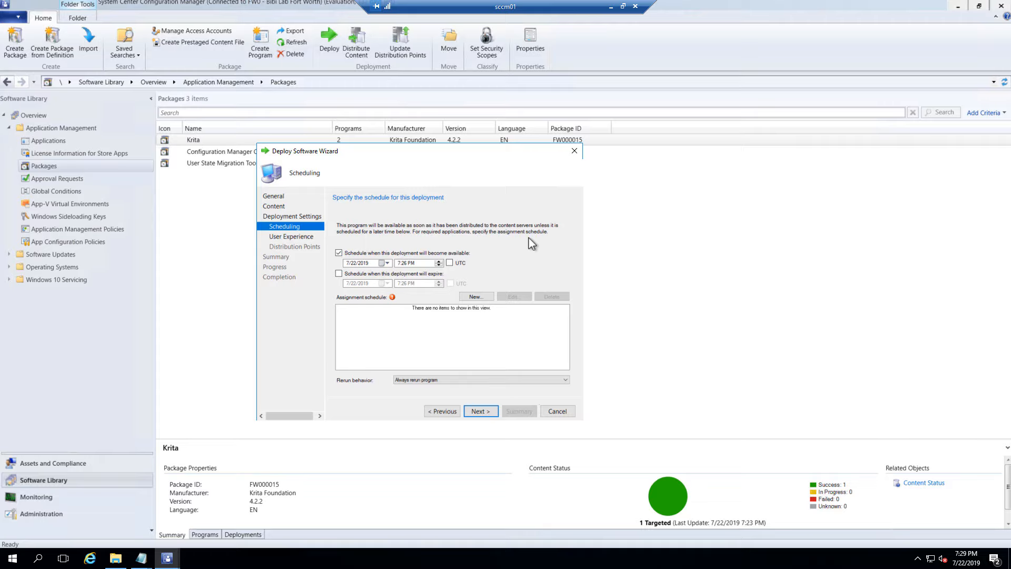
Add an 'As soon as possible' assignment schedule to the Krita deployment
left_click(485, 295)
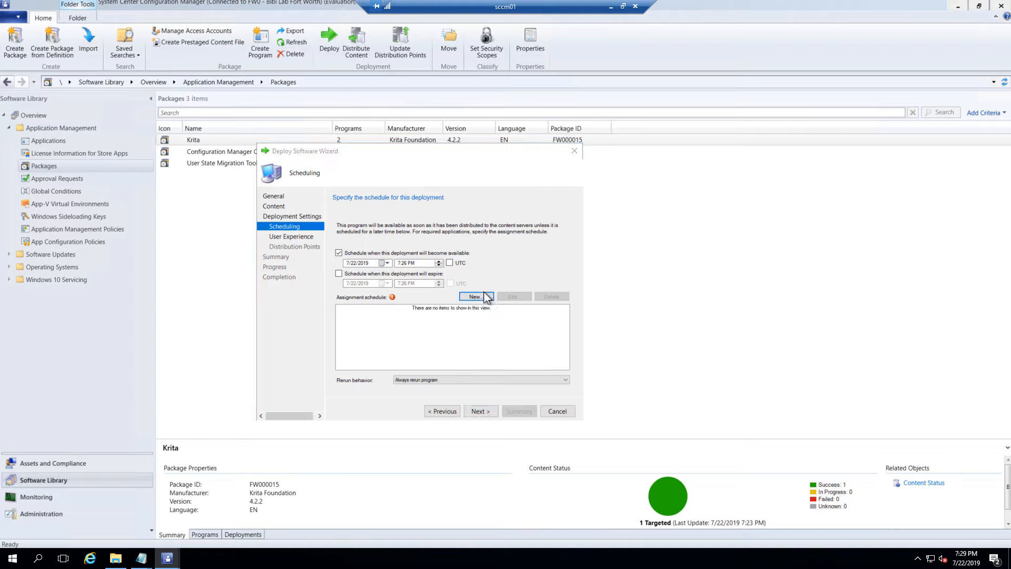
left_click(365, 293)
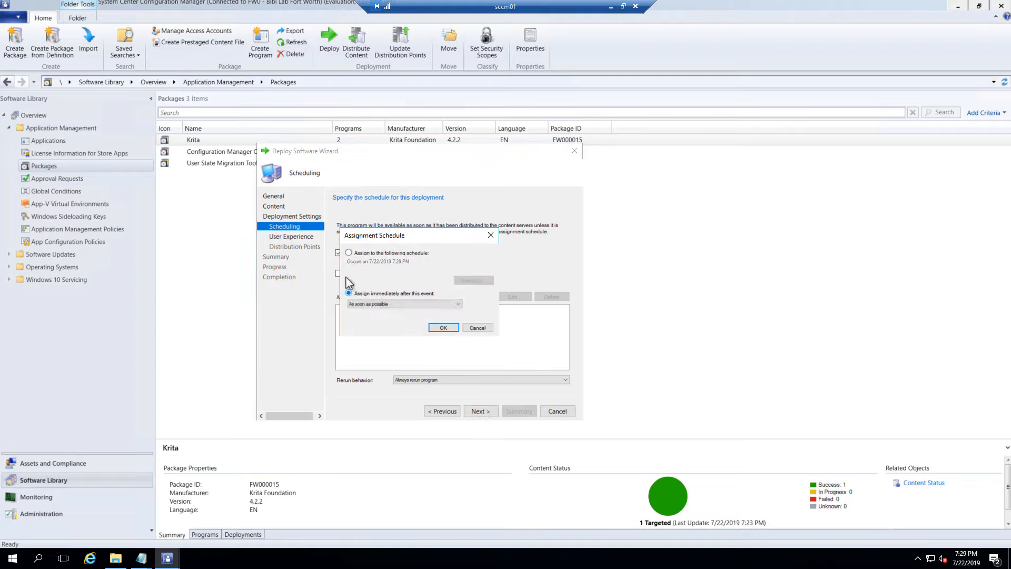
left_click(379, 253)
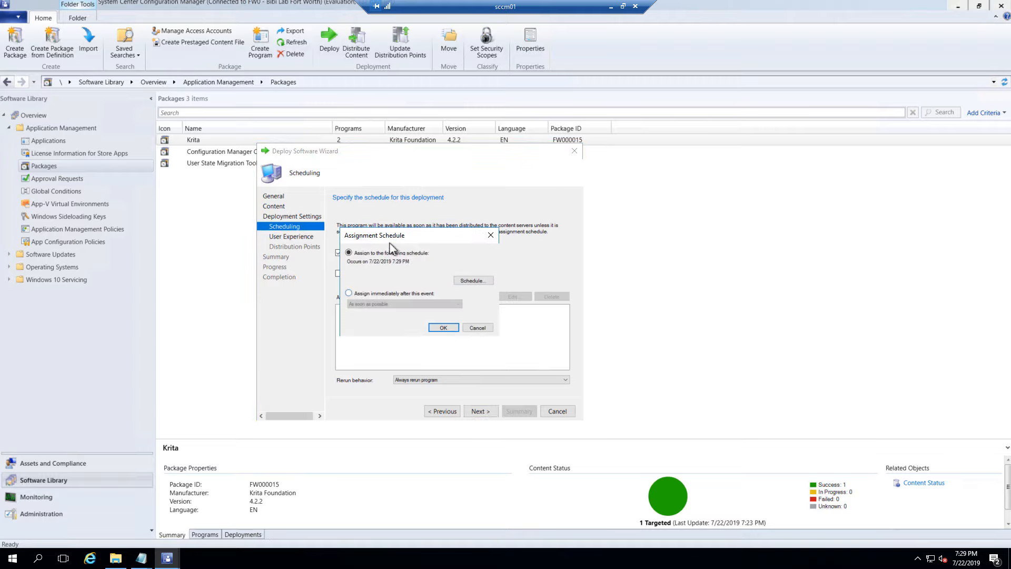
left_click_drag(391, 237, 370, 304)
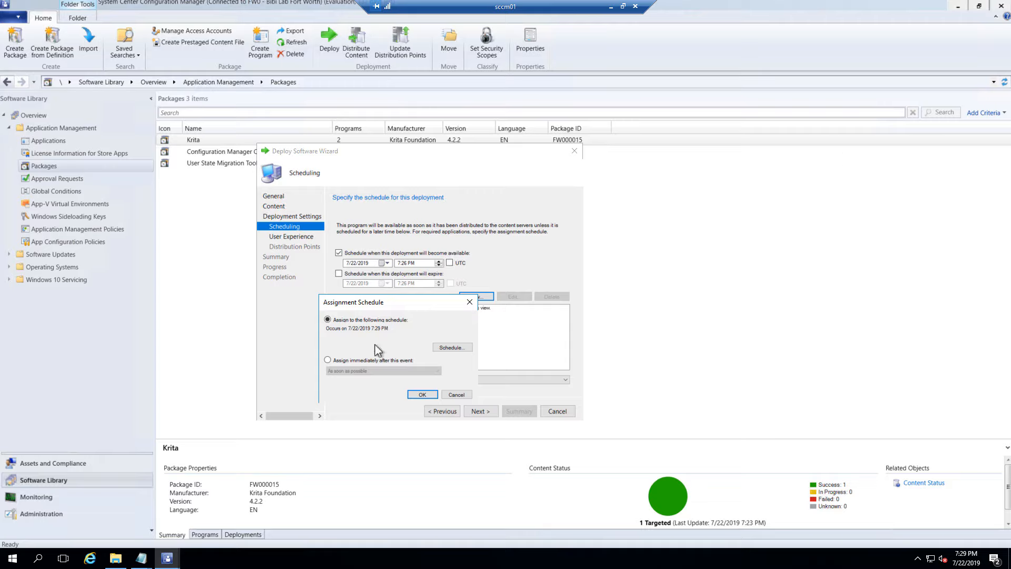
left_click(328, 360)
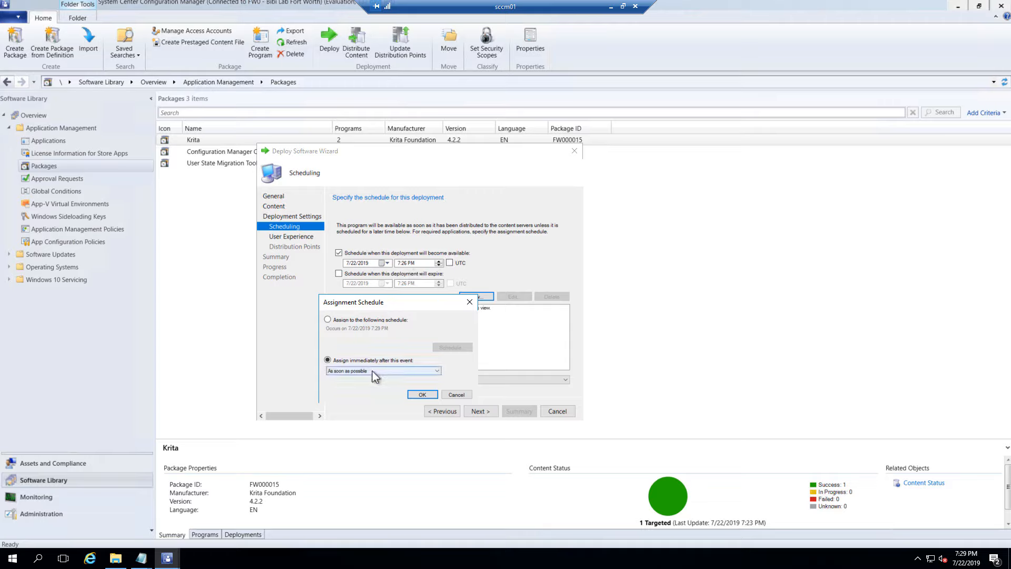
left_click(424, 395)
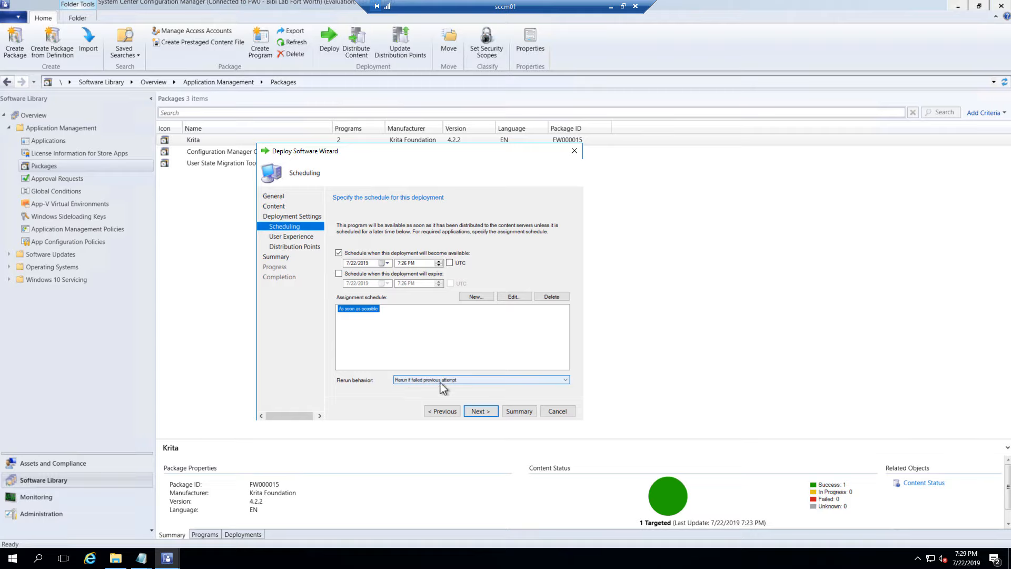
Keep rerun behavior at 'Rerun if failed previous attempt' and continue to User Experience
left_click(476, 380)
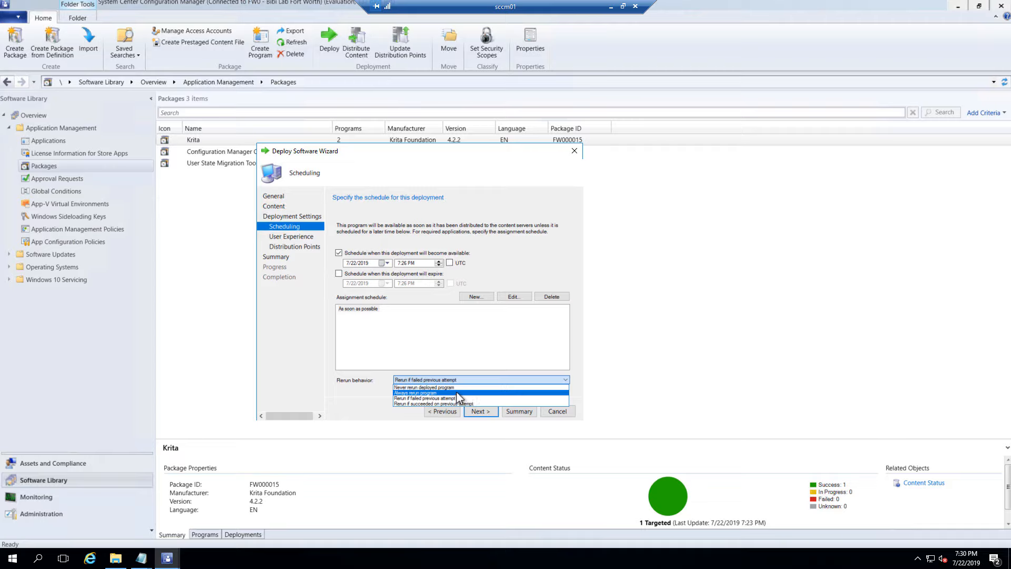
left_click(502, 400)
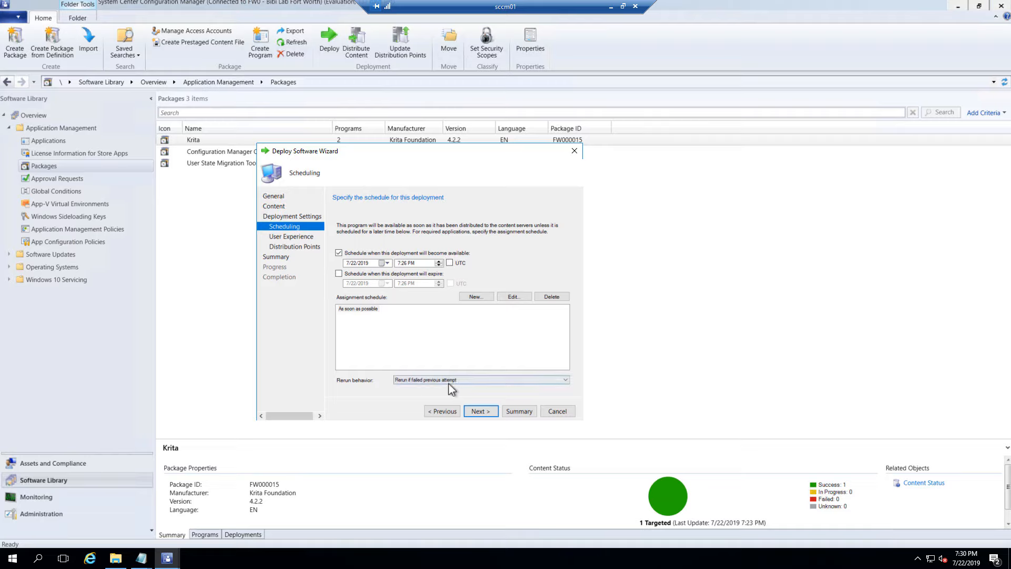
left_click(480, 414)
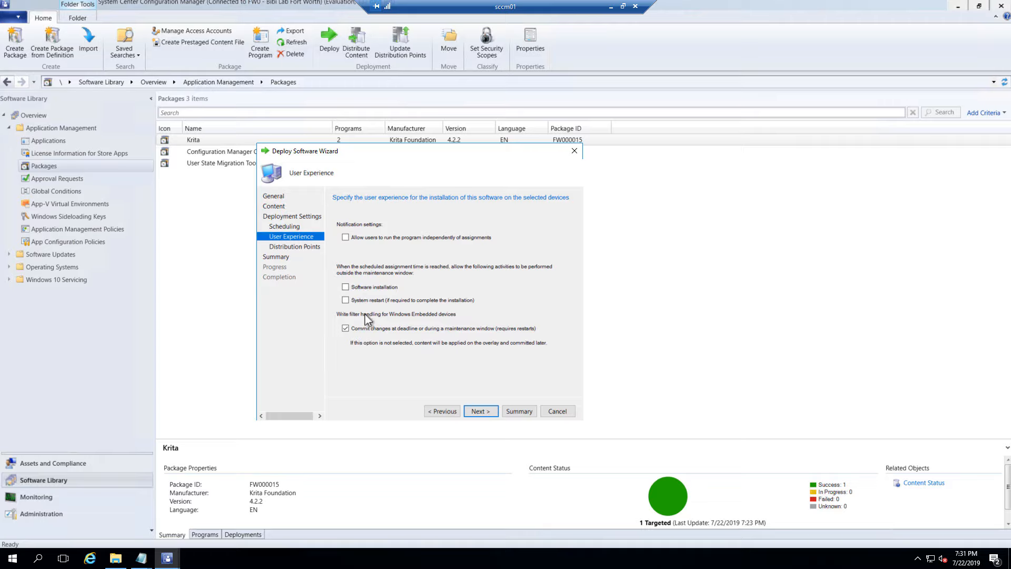
Toggle 'Commit changes at deadline' and continue to the Distribution Points page
left_click(345, 328)
left_click(488, 416)
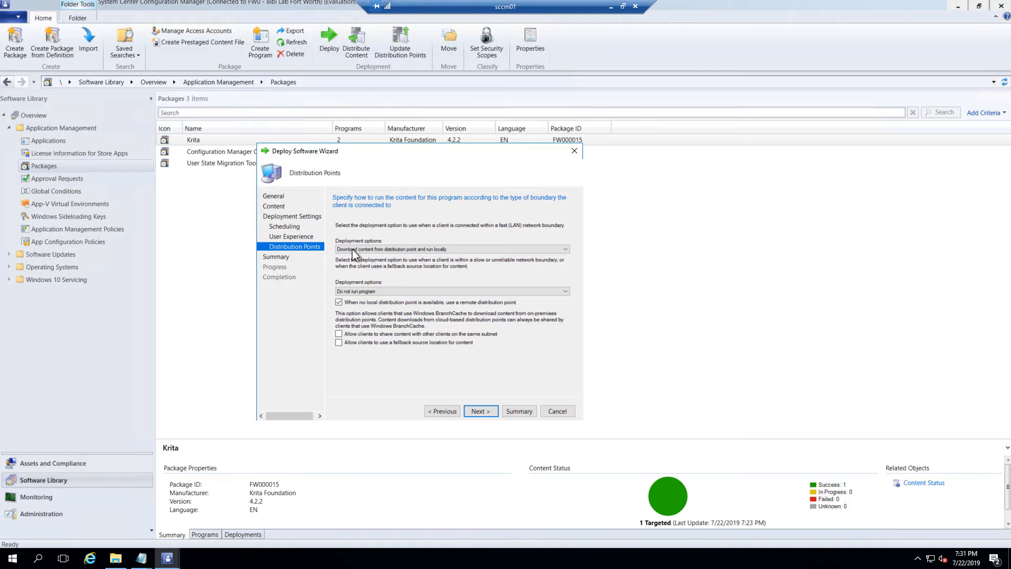
Set slow-network clients to 'Download content from distribution point and run locally', then continue to Summary
left_click(419, 292)
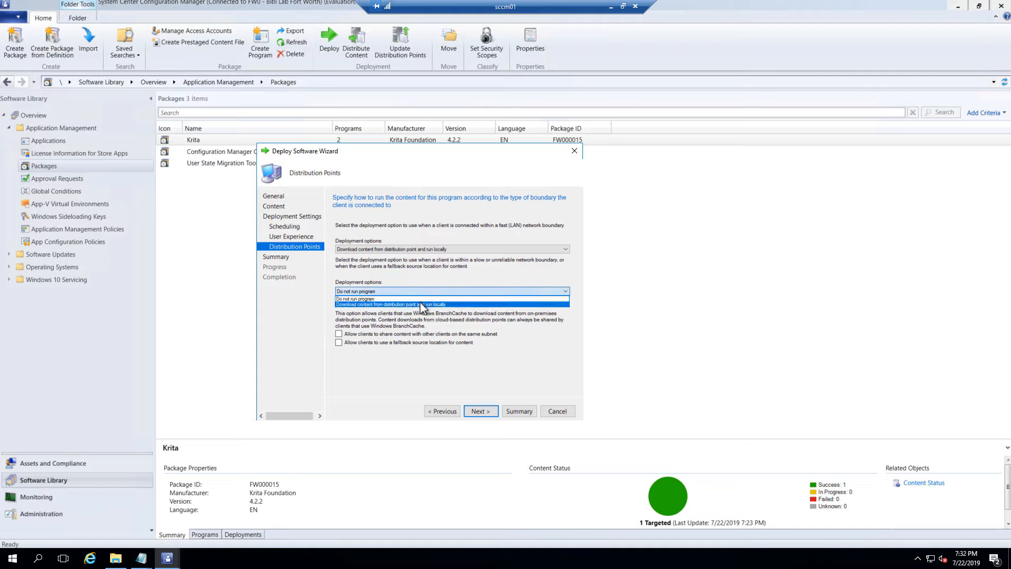
left_click(420, 304)
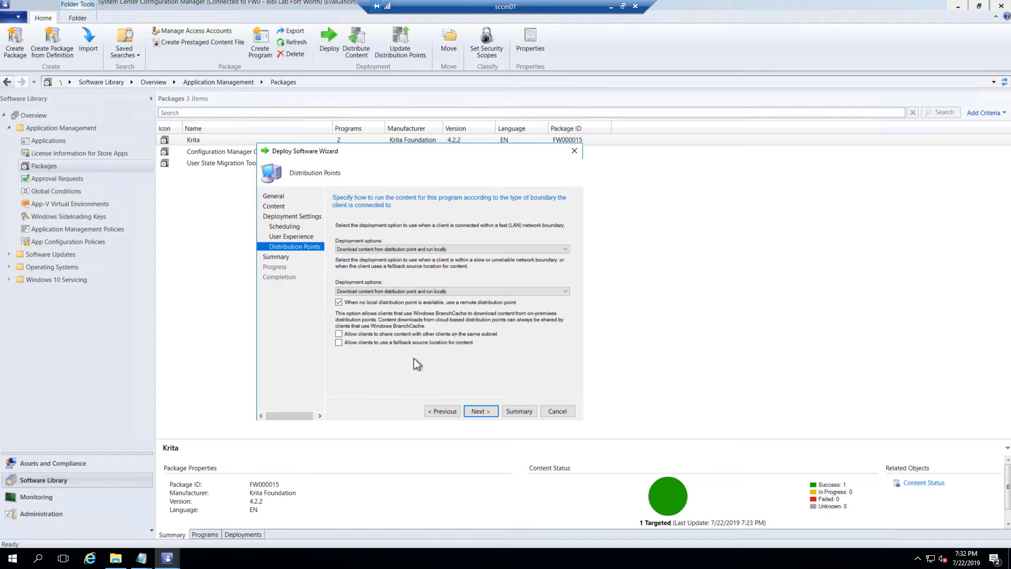
left_click(477, 411)
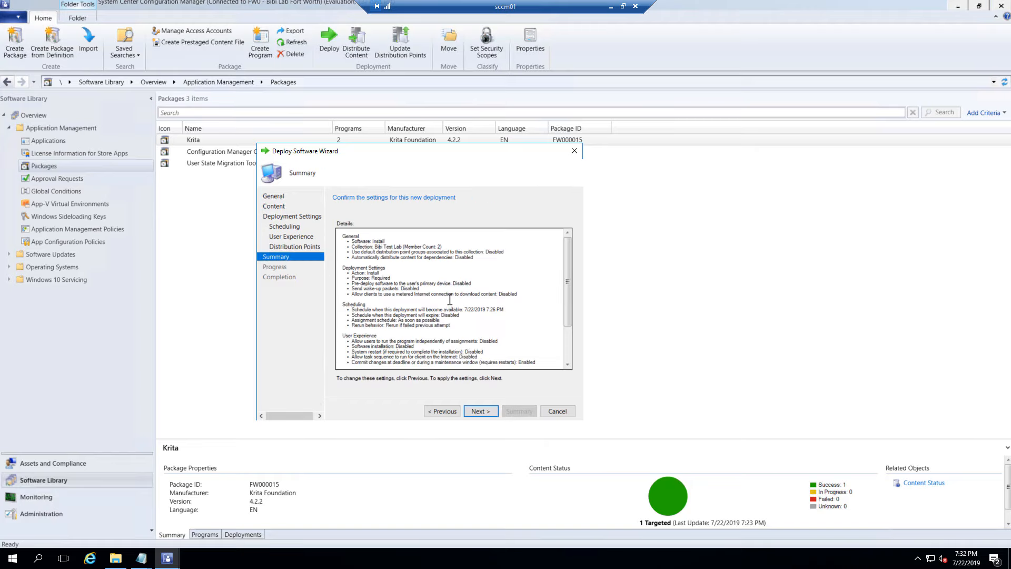
Review the summary, apply the Krita Install deployment, and close the wizard
scroll(451, 297, "down", 3)
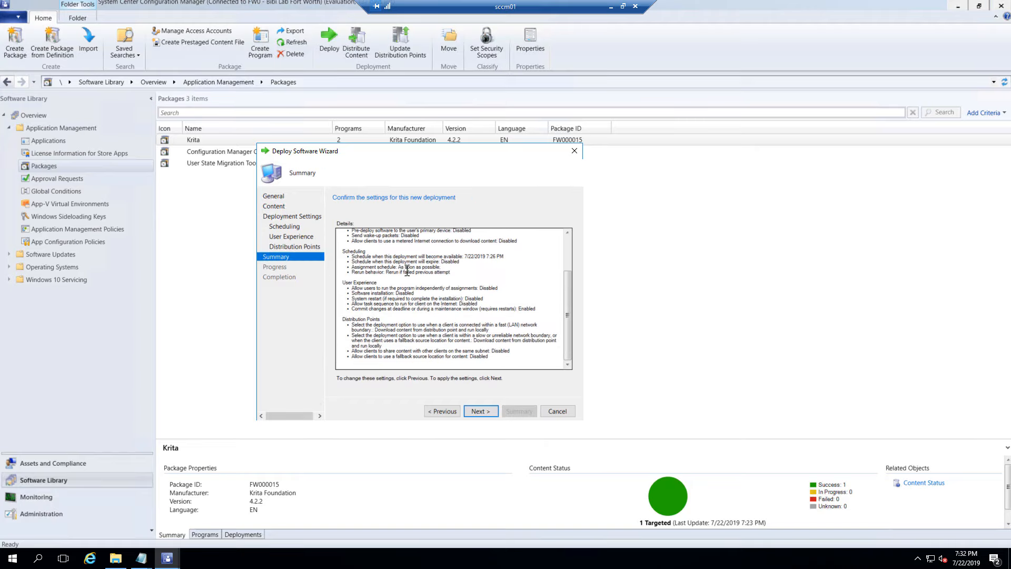
scroll(407, 271, "up", 3)
scroll(413, 291, "down", 3)
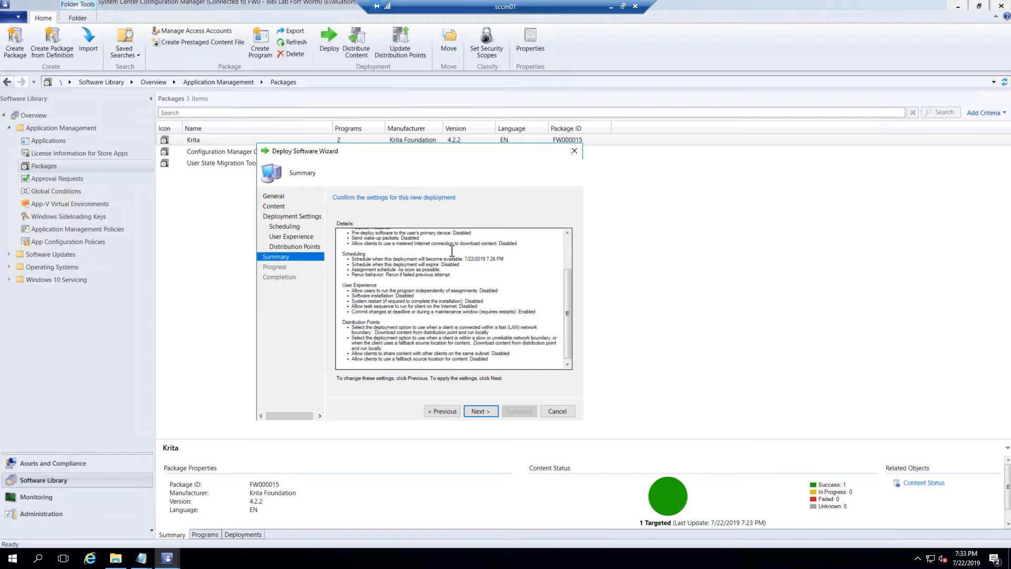
left_click(480, 411)
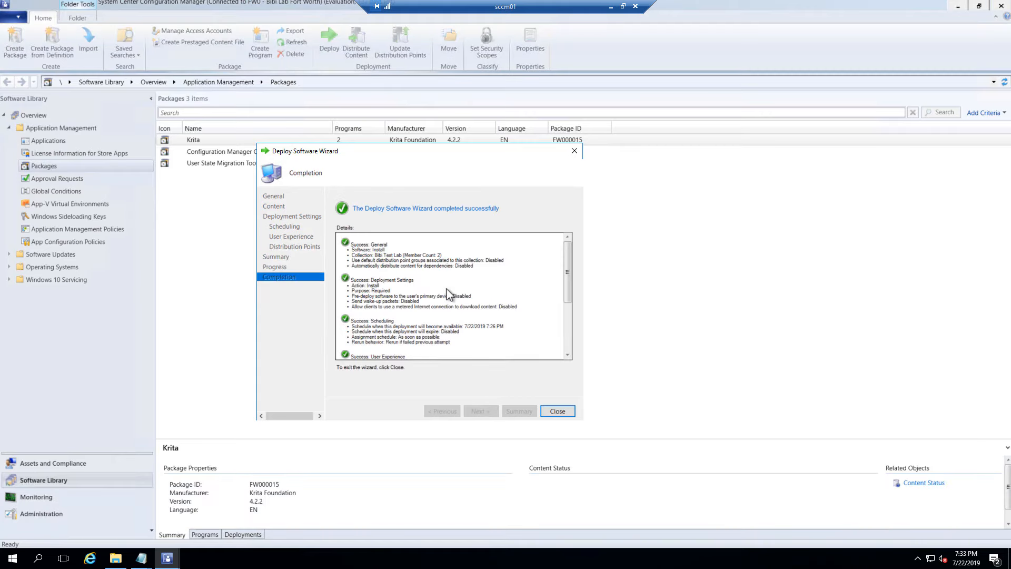
left_click(573, 413)
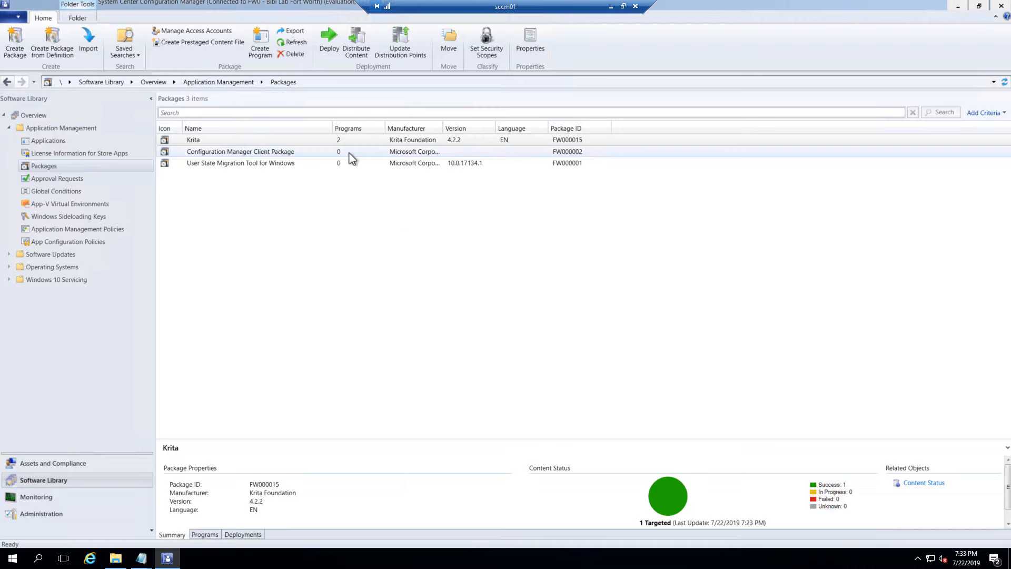
Minimize the SCCM server's remote session and open local Windows search
left_click(441, 144)
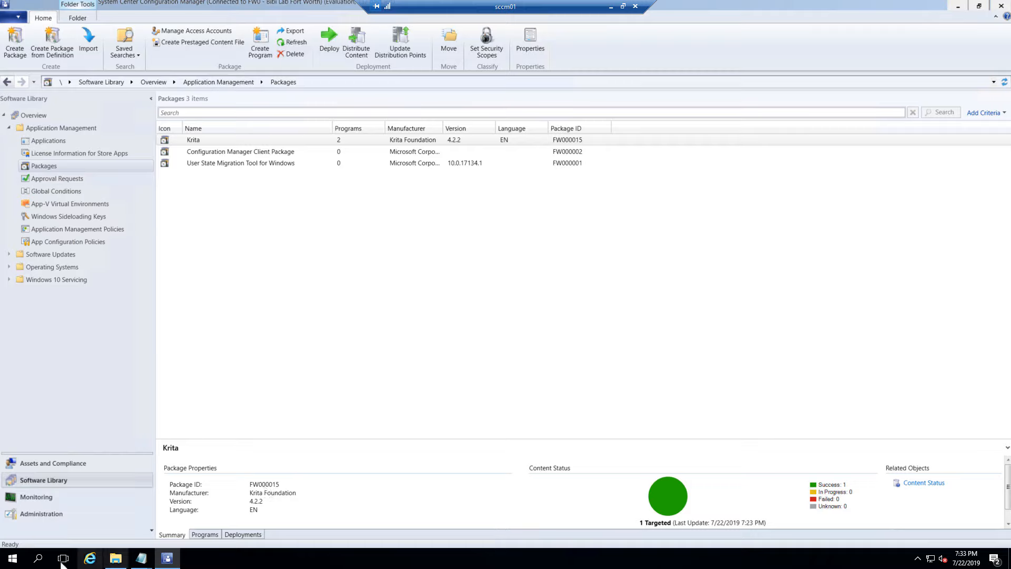
left_click(611, 7)
left_click(47, 560)
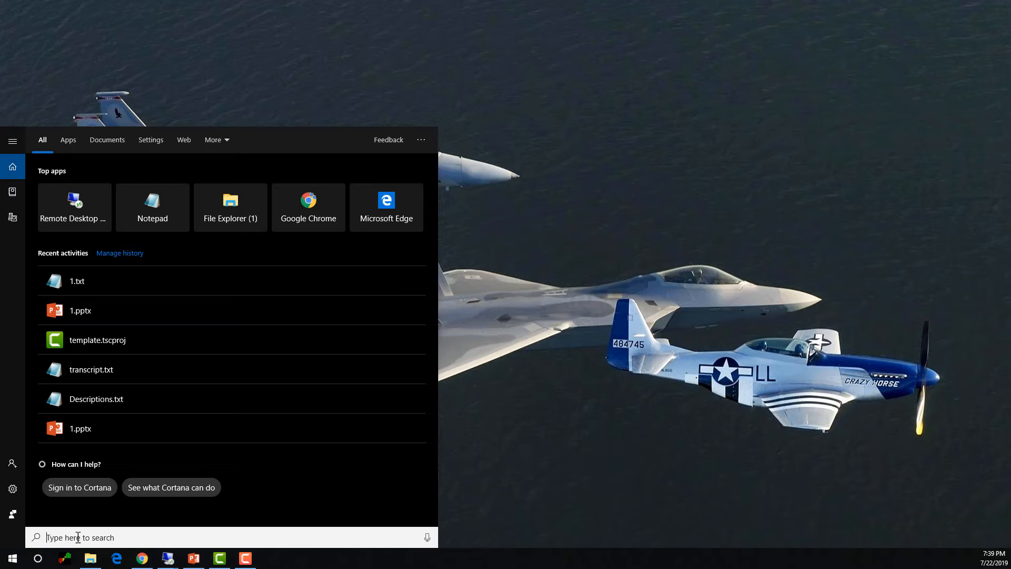
Launch mstsc, sign in to TWin10-2 with the admin password, and accept the certificate
type("mst")
key("Return")
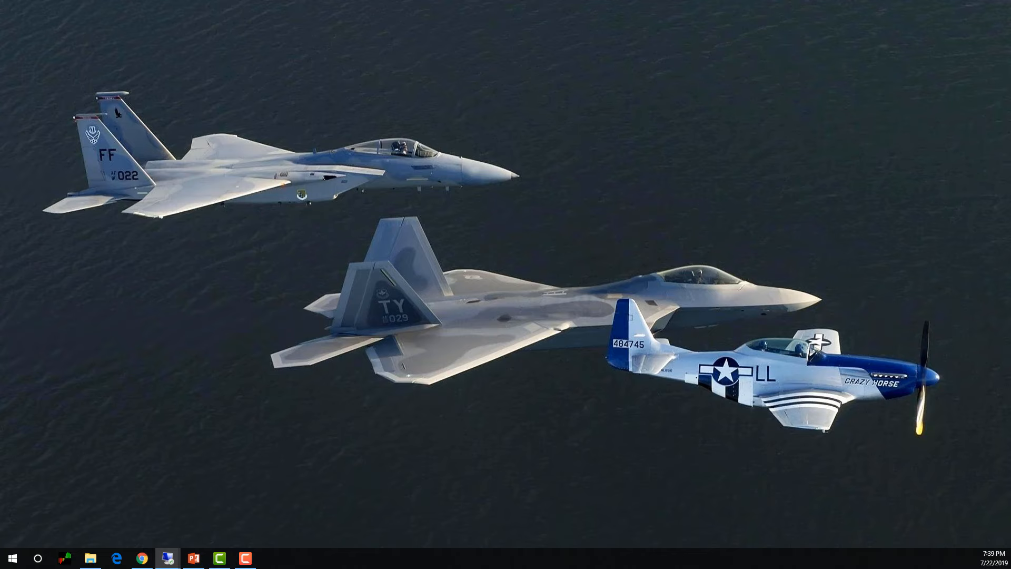
left_click_drag(485, 113, 355, 151)
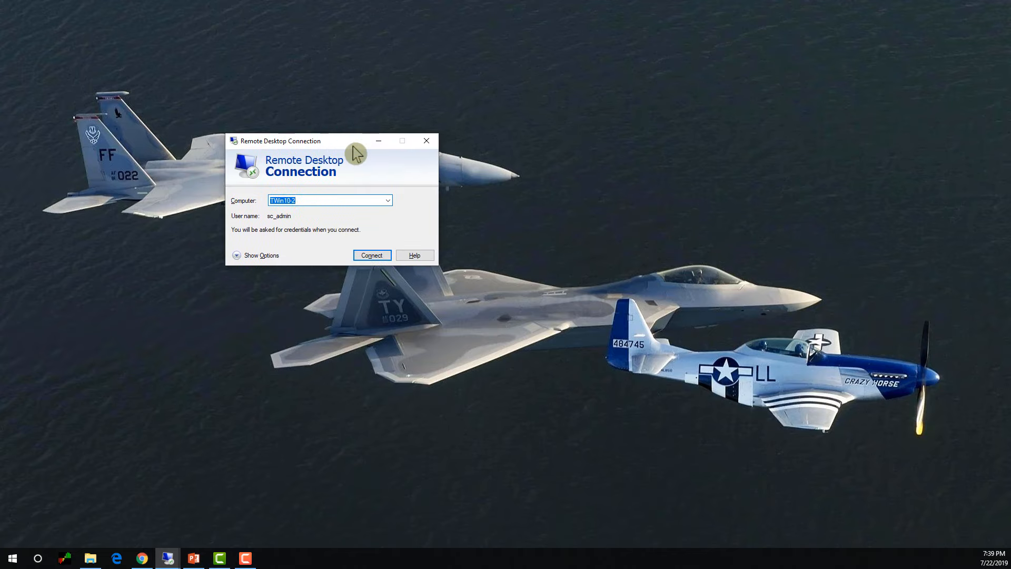
left_click(372, 256)
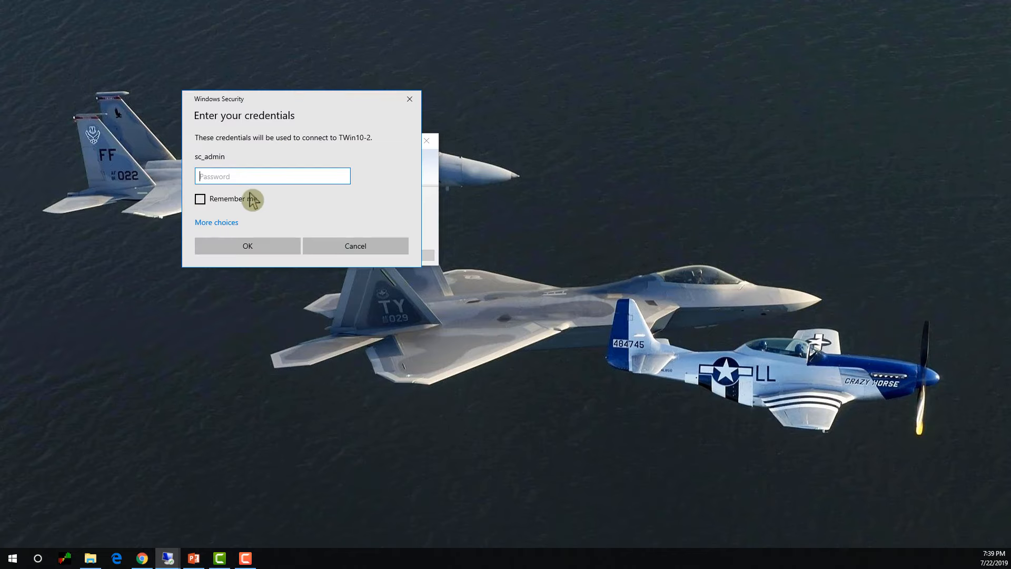
type("P")
key("BackSpace")
key("BackSpace")
type("Pa")
key("Return")
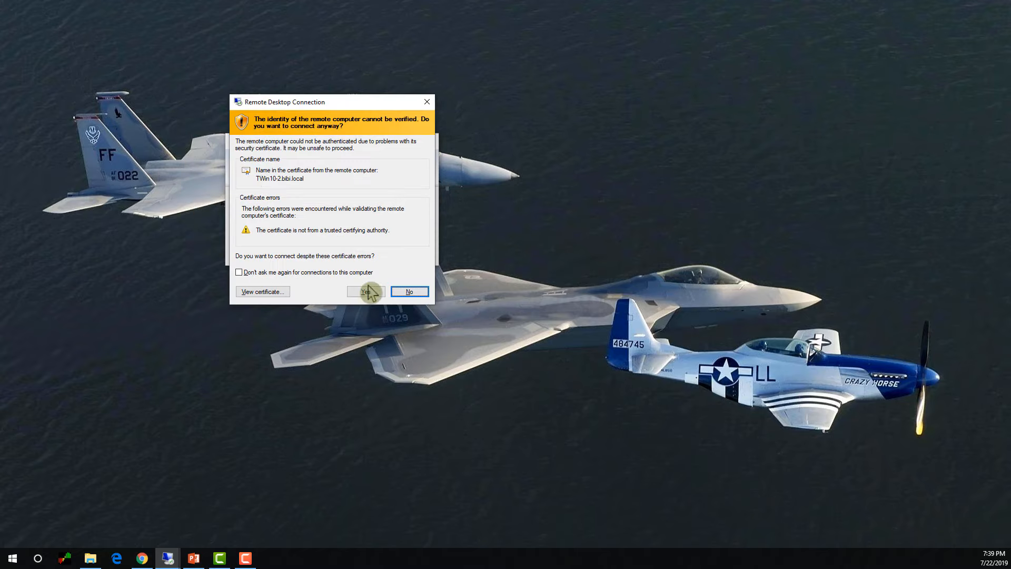
left_click(369, 290)
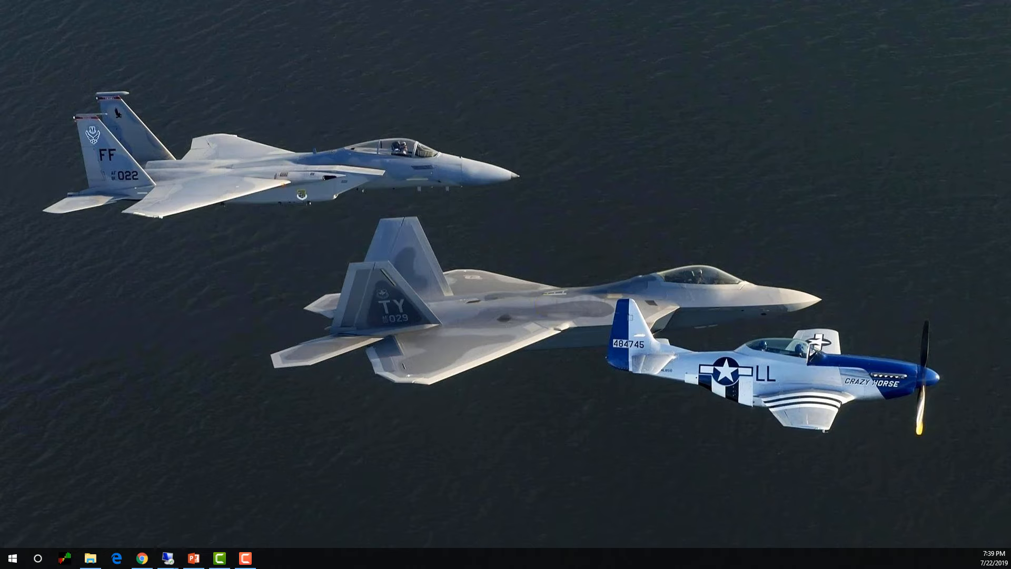
left_click(657, 75)
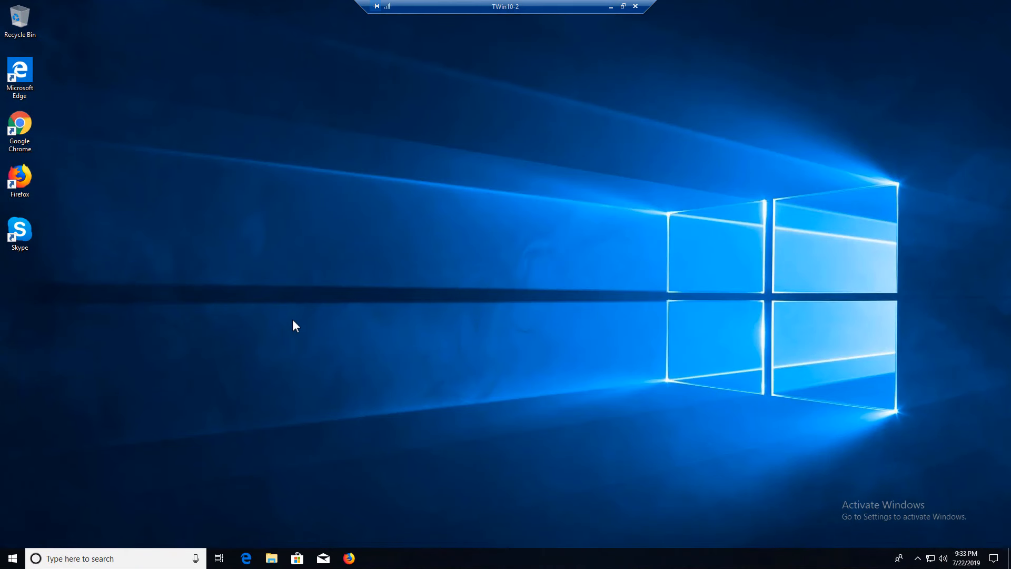
Search 'cont' on TWin10-2 and open Control Panel from the results
left_click(13, 558)
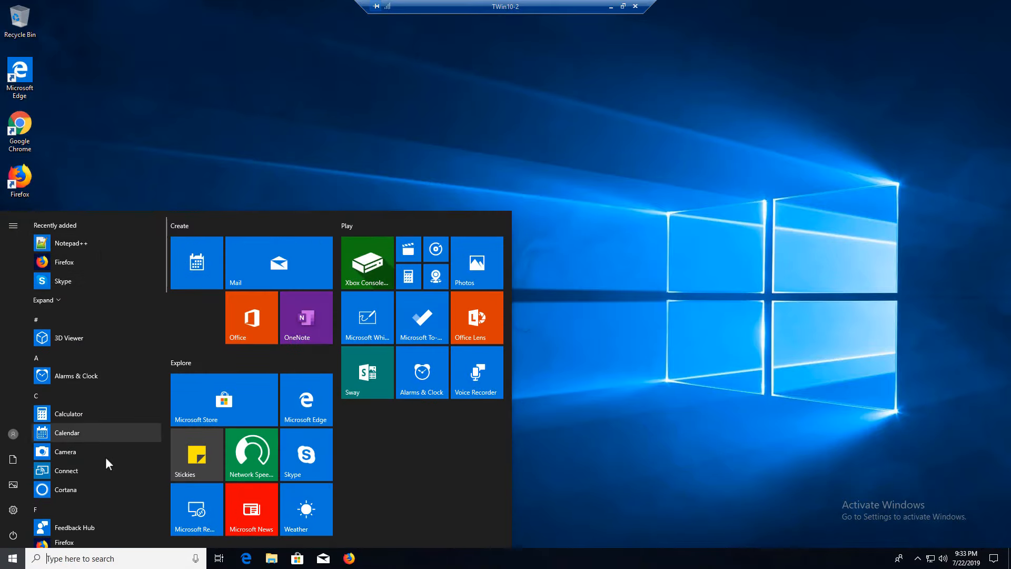
left_click(285, 90)
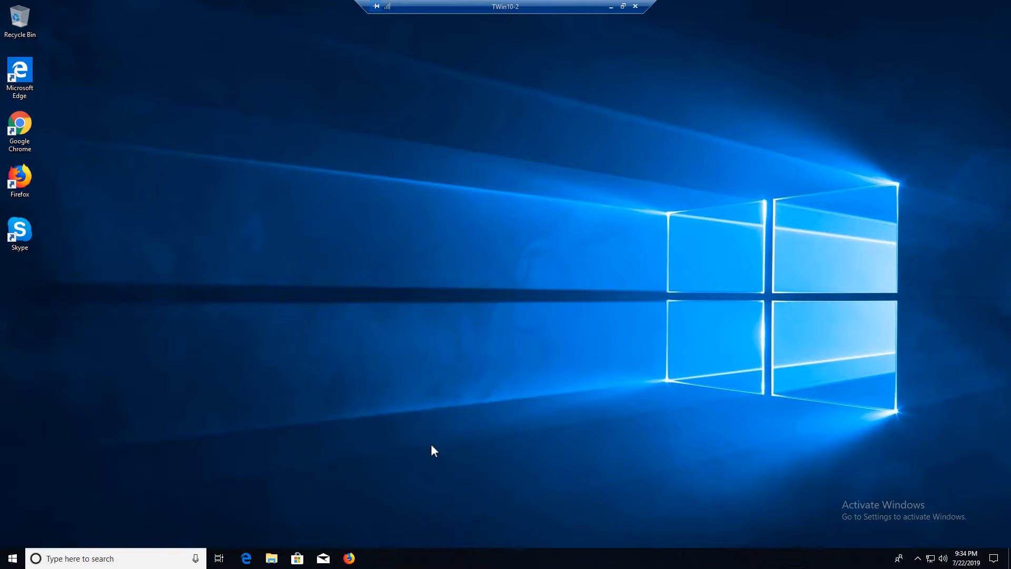
left_click(112, 561)
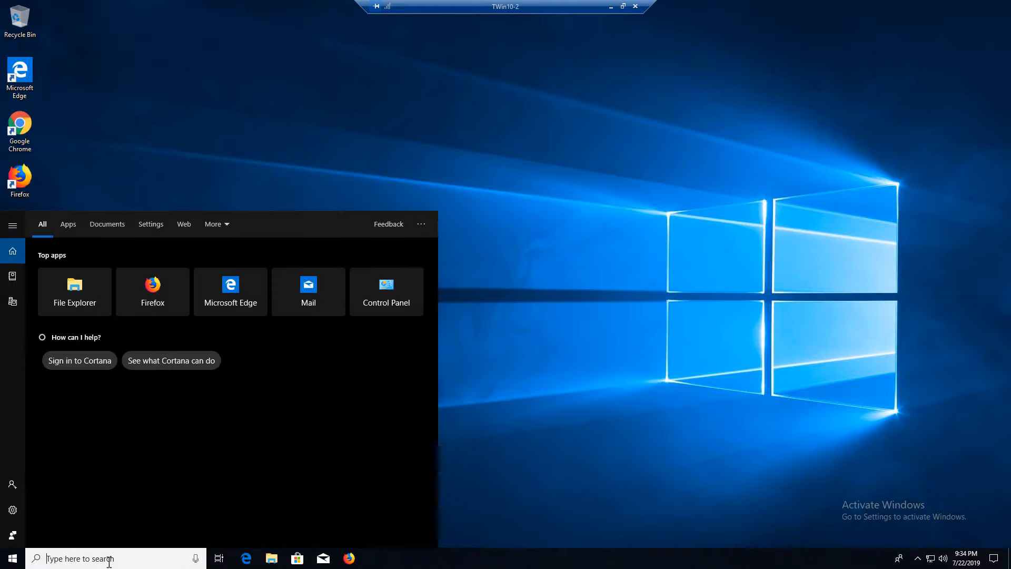
type("cont")
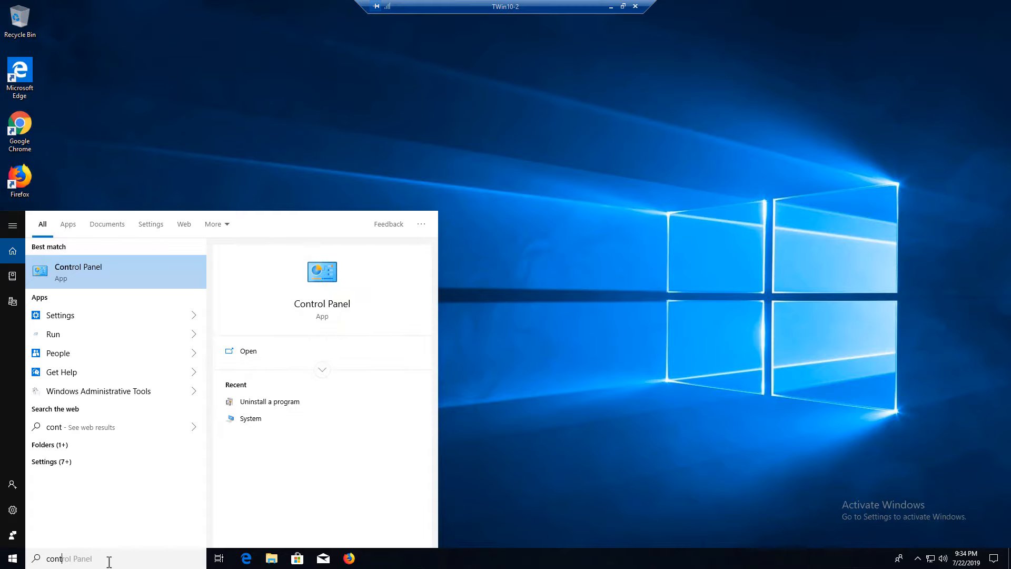
left_click(111, 277)
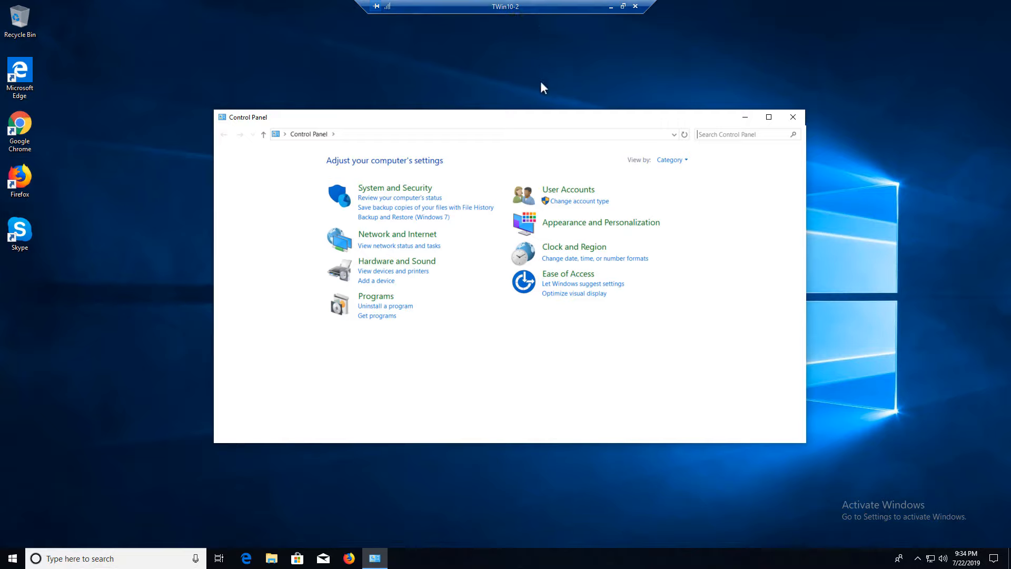
Return to the main Control Panel page and list all items as small icons
left_click(387, 306)
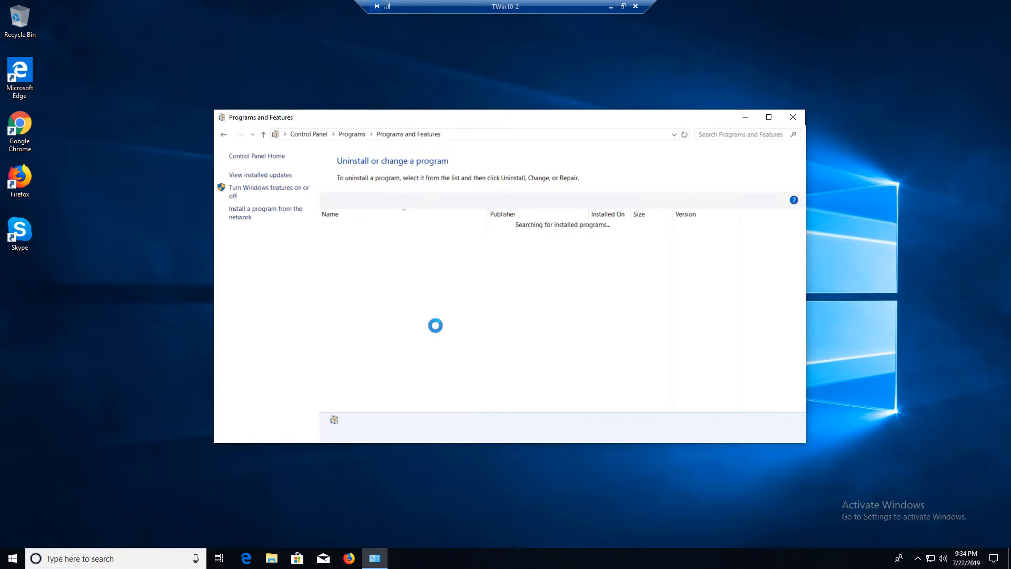
left_click(224, 135)
left_click(682, 160)
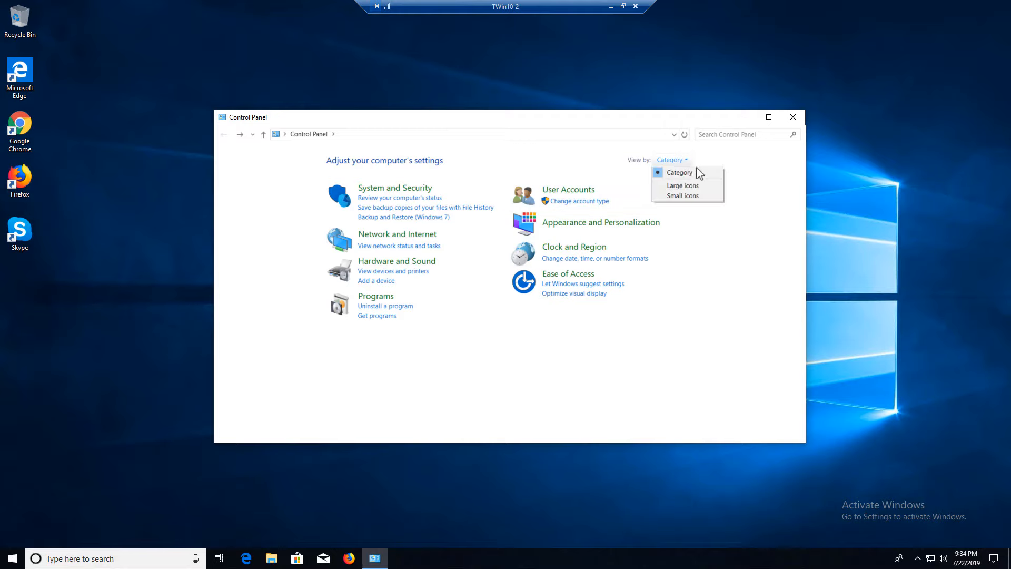
left_click(700, 197)
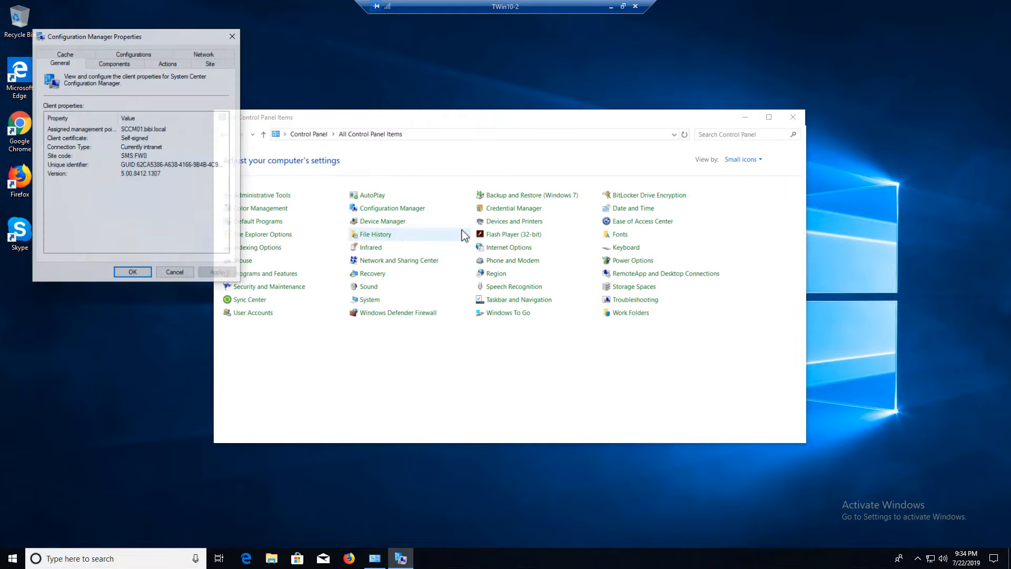
Run the Configuration Manager client's Machine Policy Retrieval & Evaluation Cycle now
left_click_drag(158, 31, 289, 87)
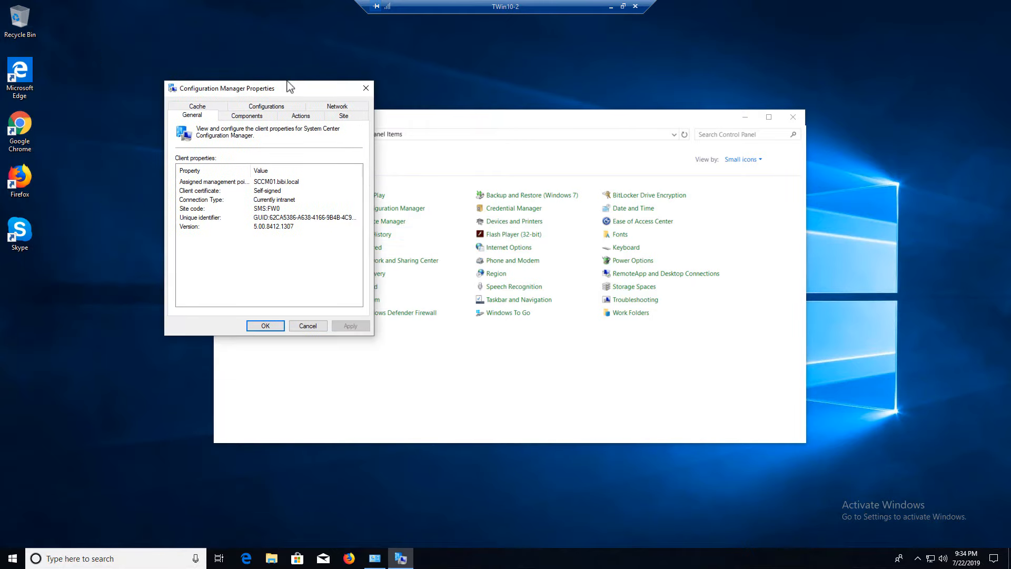
left_click(307, 119)
left_click(189, 211)
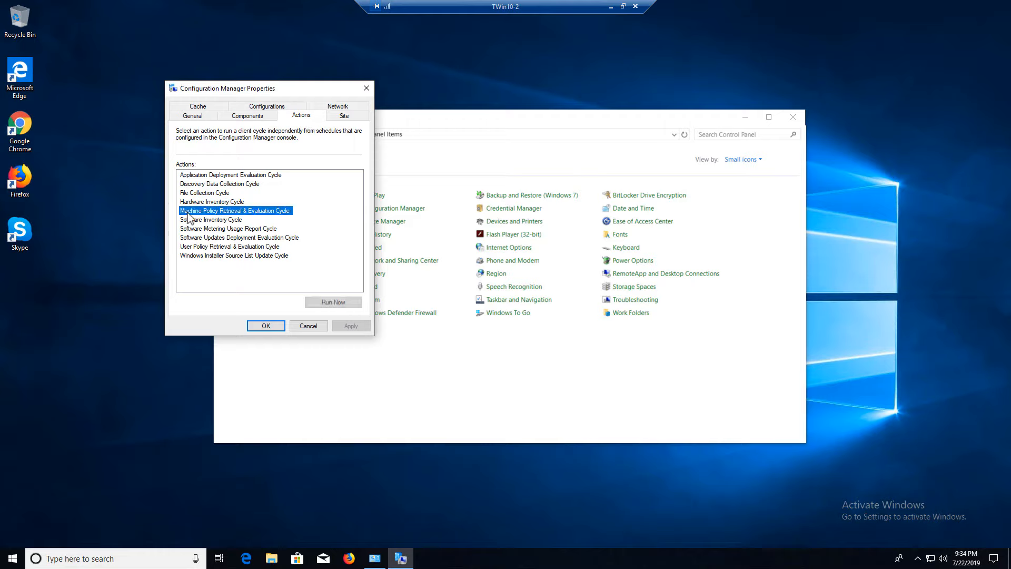
left_click(336, 304)
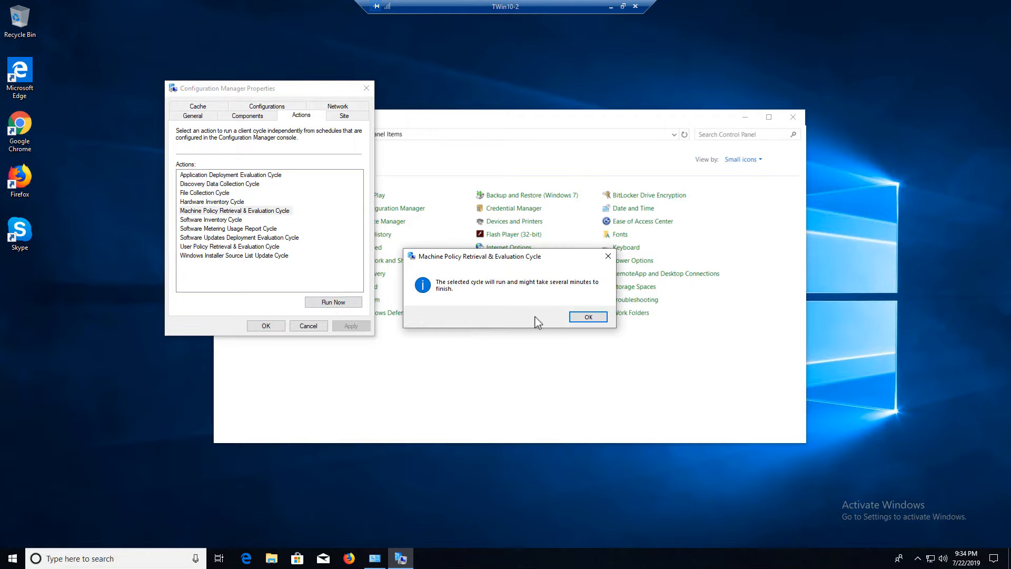
left_click(584, 317)
left_click(283, 325)
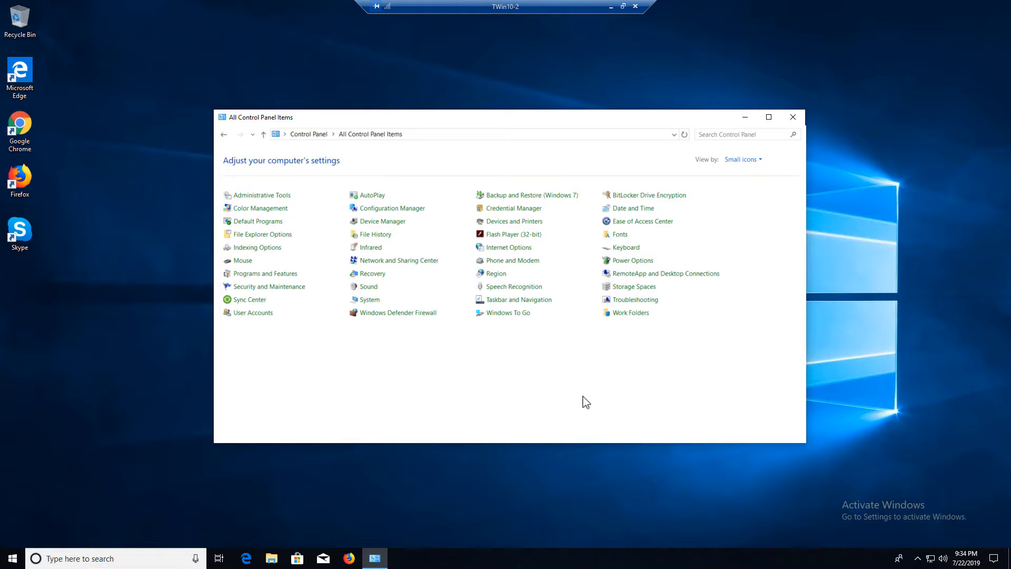
Minimize Control Panel, check the Krita desktop shortcut, and launch File Explorer
left_click(744, 117)
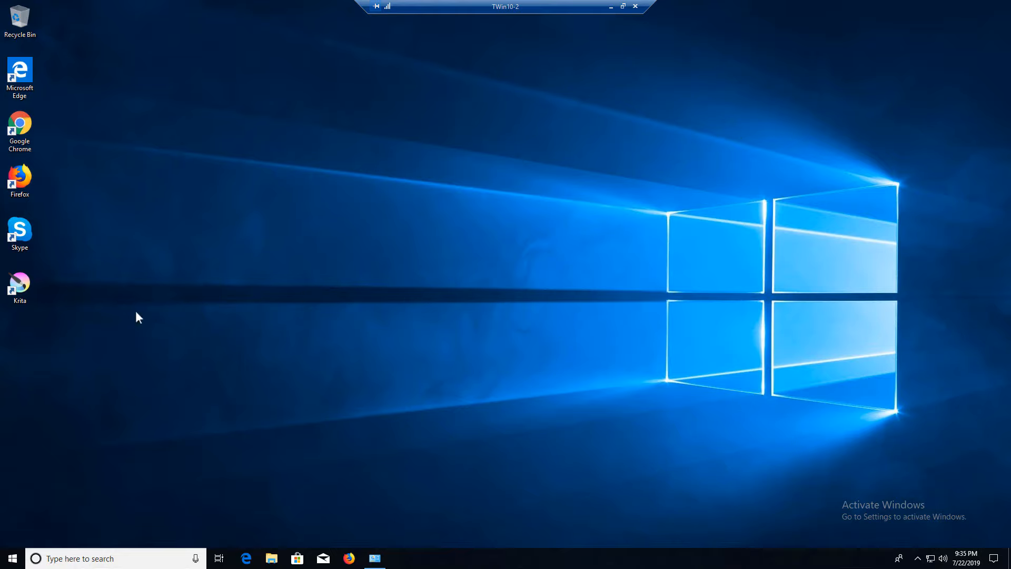
left_click(20, 288)
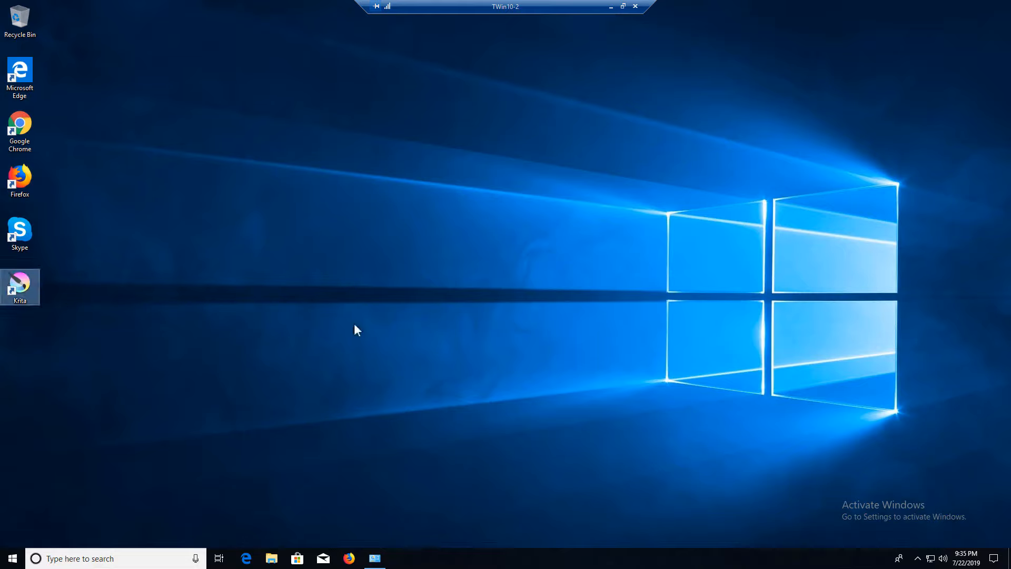
left_click(271, 558)
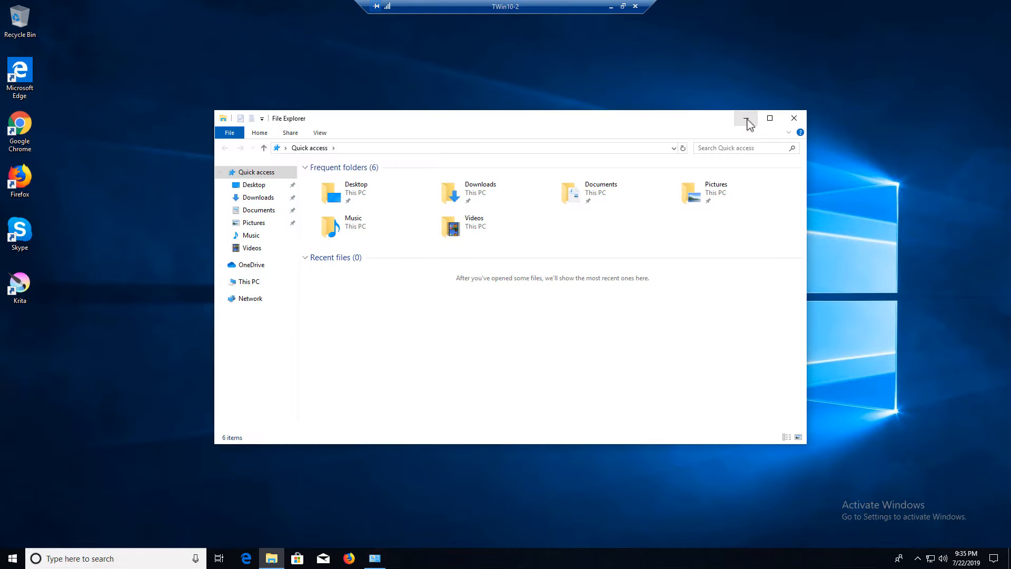
Show This PC, listing its seven folders, Local Disk (C:) and DVD Drive (D:)
left_click(262, 282)
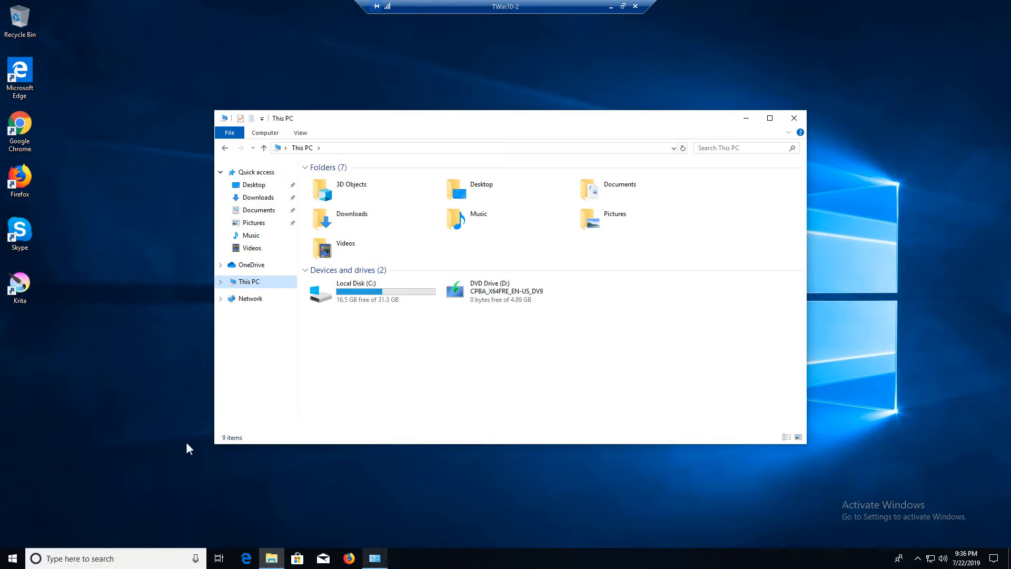
Confirm Krita (x64) 4.2.2 is still in Programs and Features, then minimize Control Panel
left_click(385, 560)
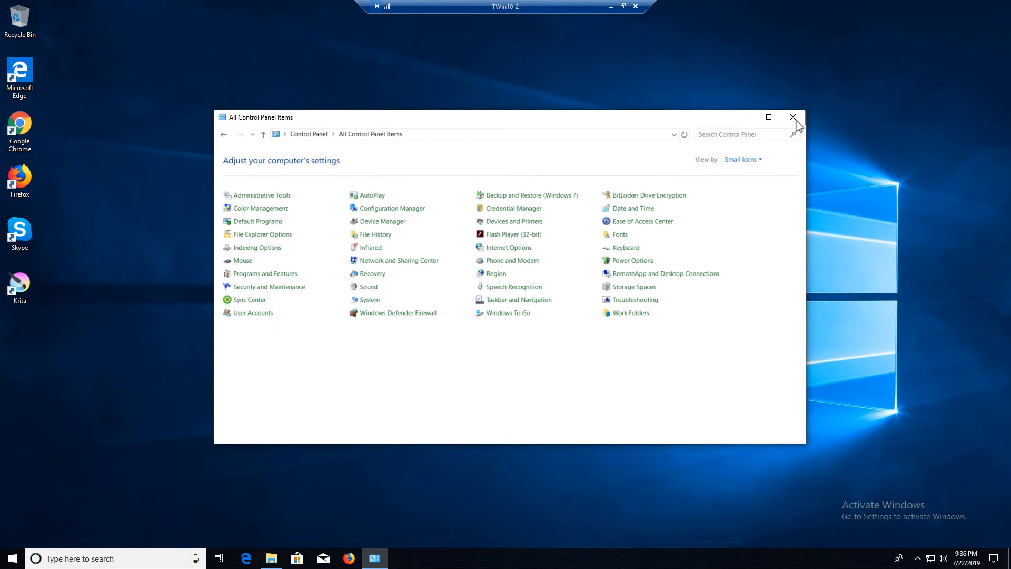
left_click(740, 159)
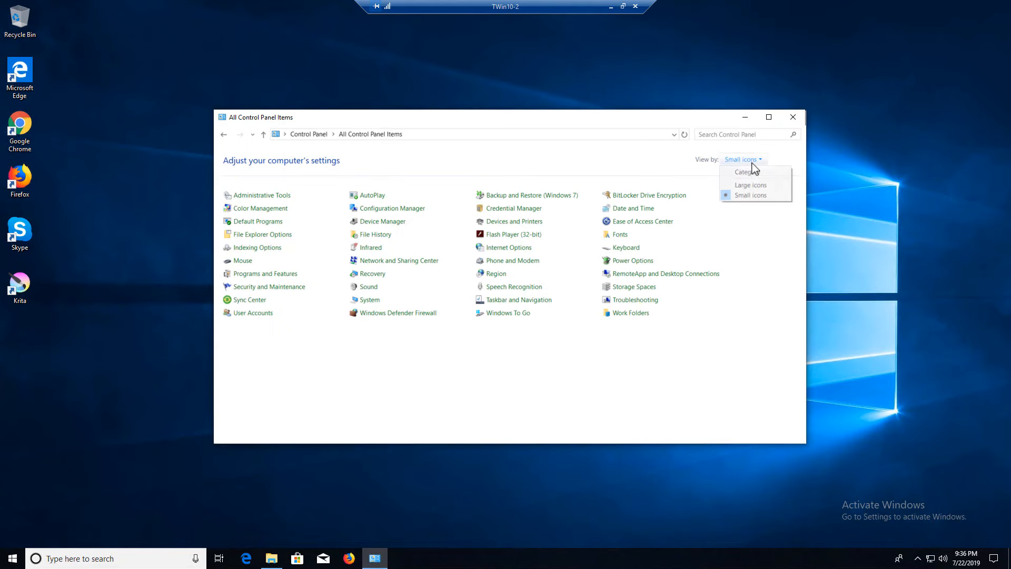
left_click(743, 171)
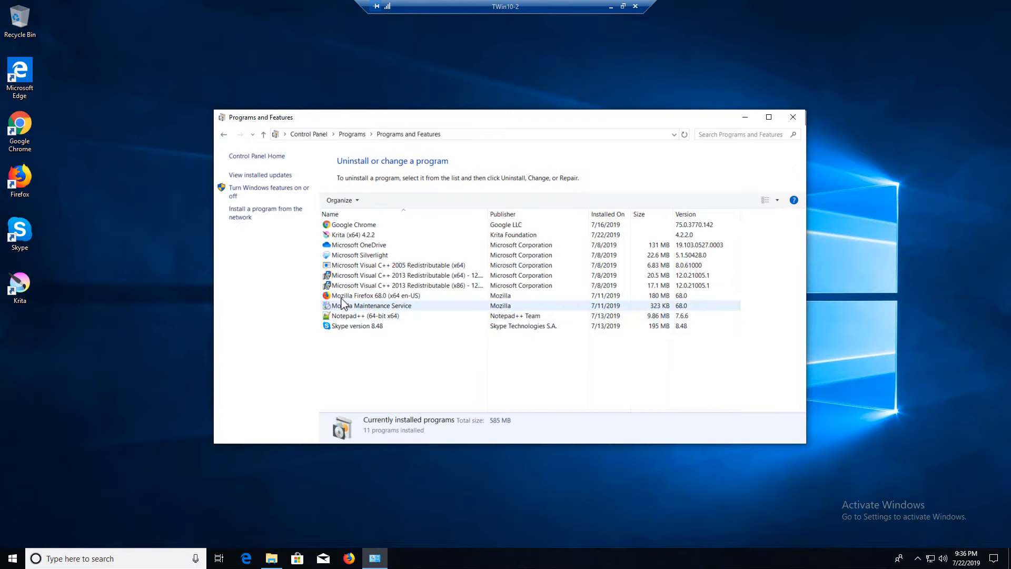
left_click(348, 235)
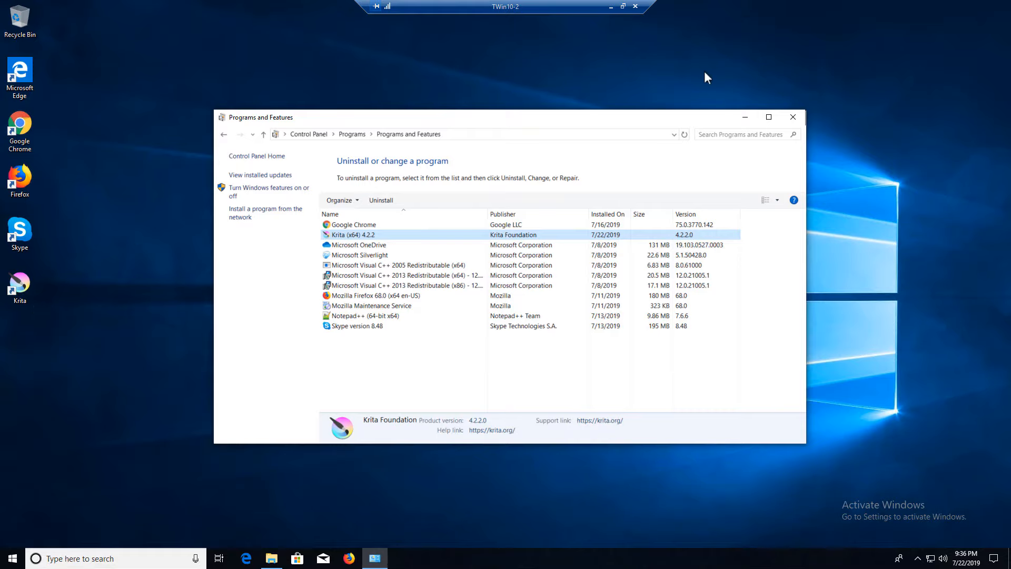
left_click(738, 117)
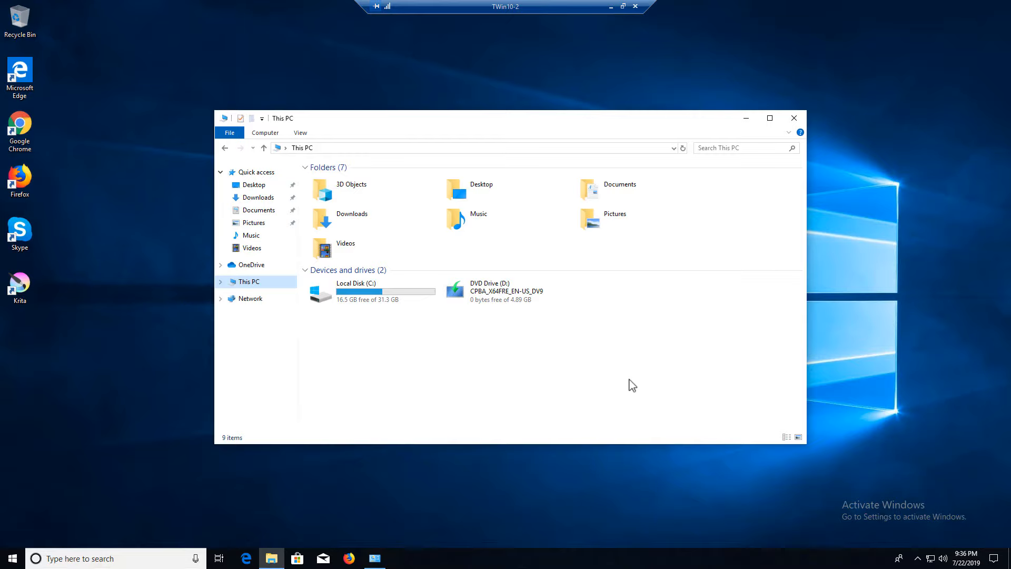
Open C:\Windows\CCM\Logs and sort it by date modified, newest first
double_click(376, 305)
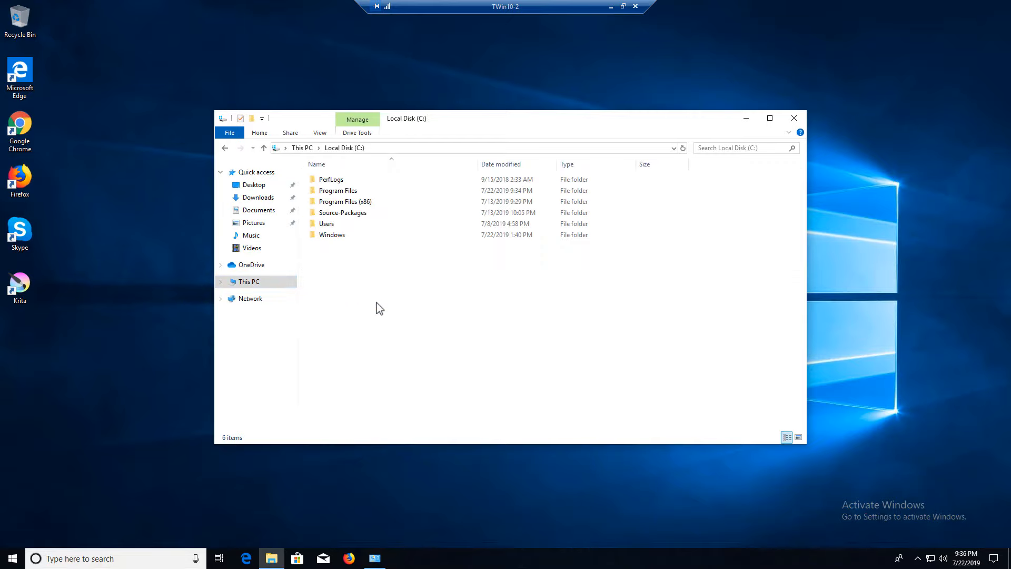
double_click(352, 236)
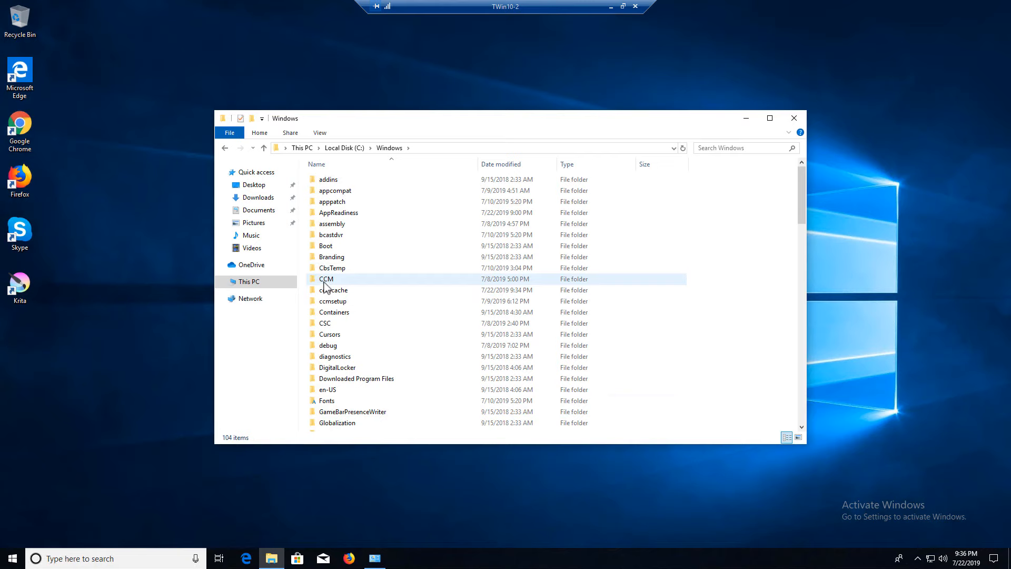
double_click(328, 279)
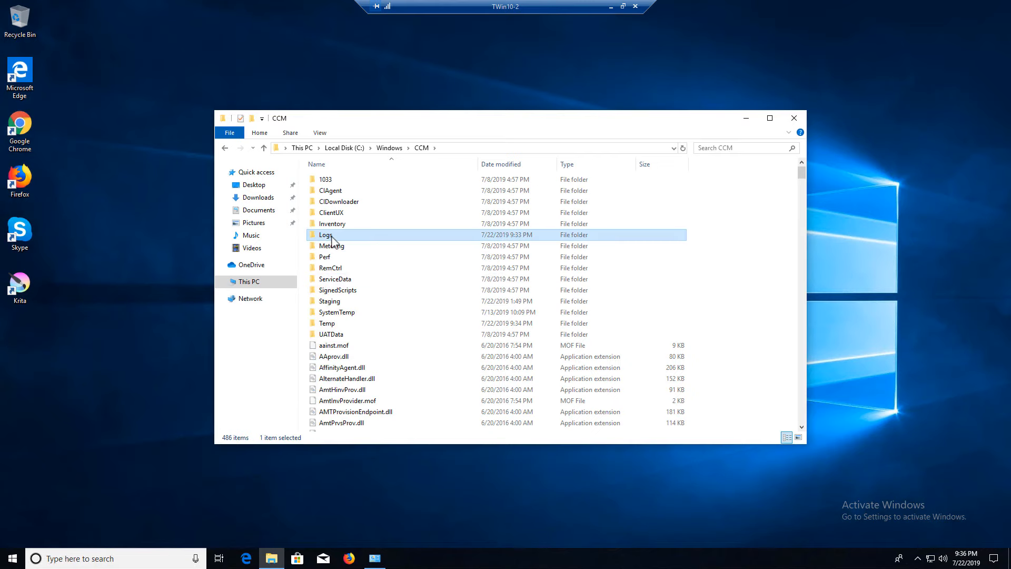
double_click(331, 235)
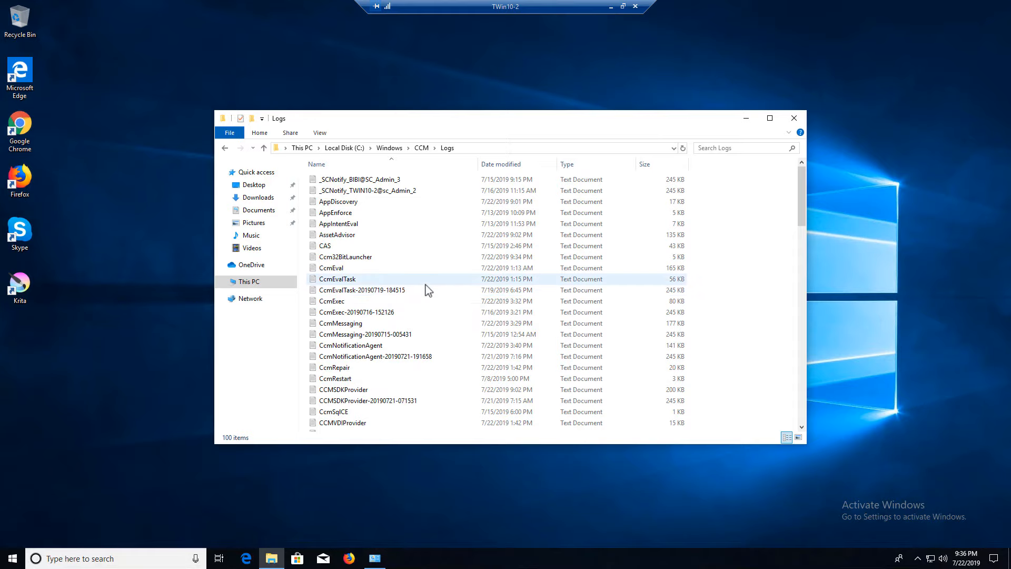
left_click(526, 167)
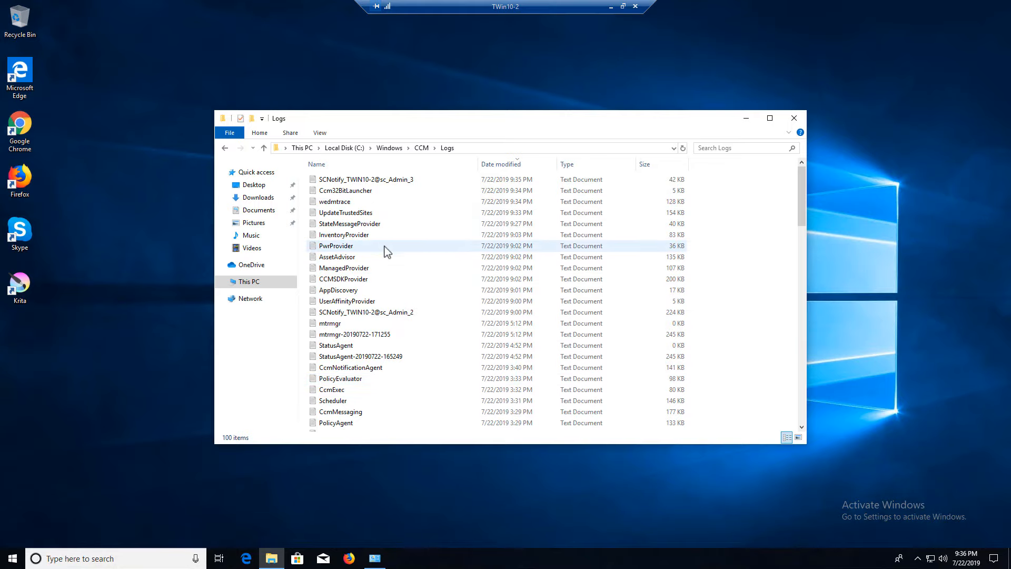
Look through the ServiceWindowManager, PolicyEvaluator and ExternalEventAgent logs
scroll(387, 301, "down", 3)
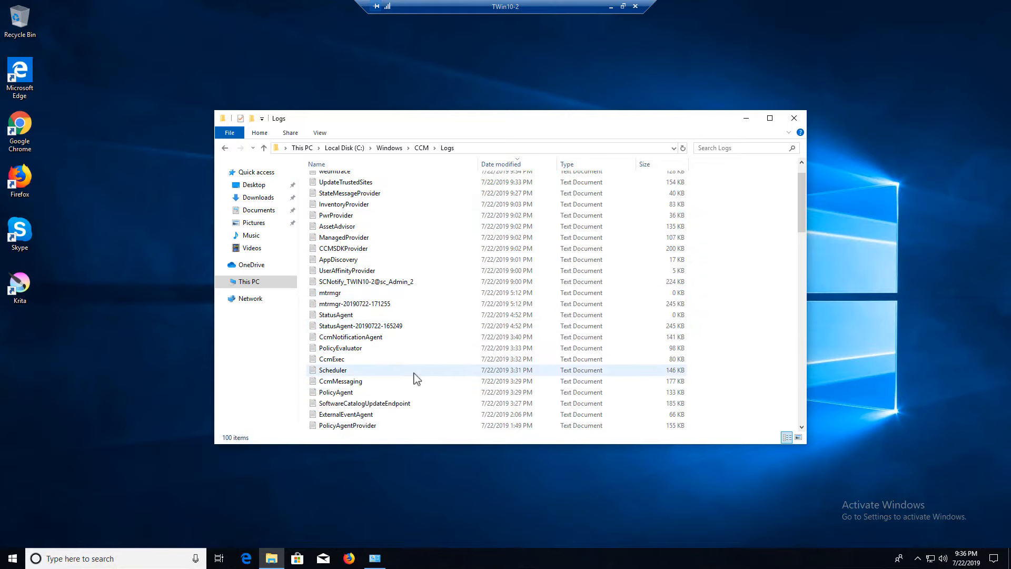
scroll(413, 374, "down", 2)
left_click(371, 316)
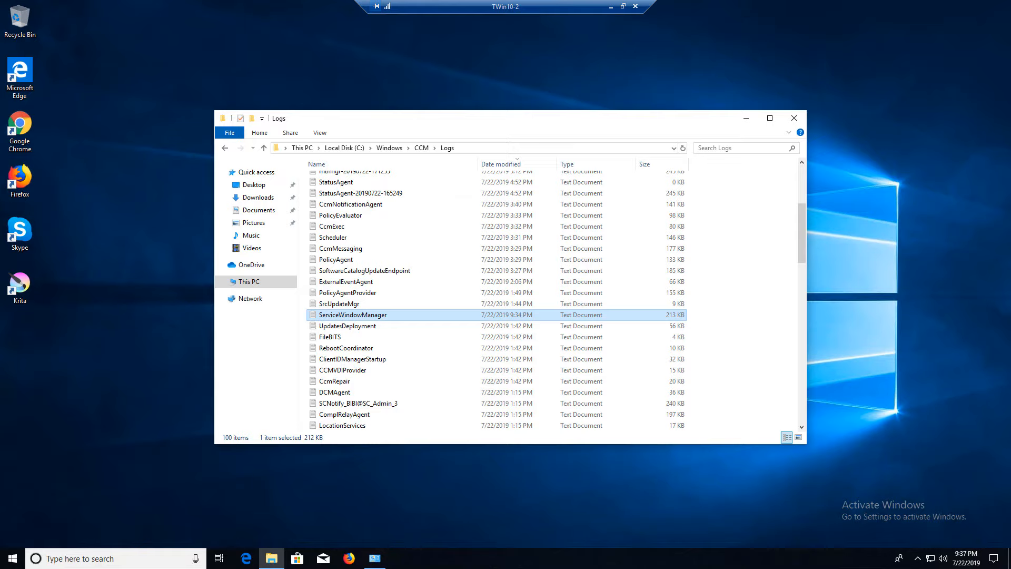
left_click(358, 217)
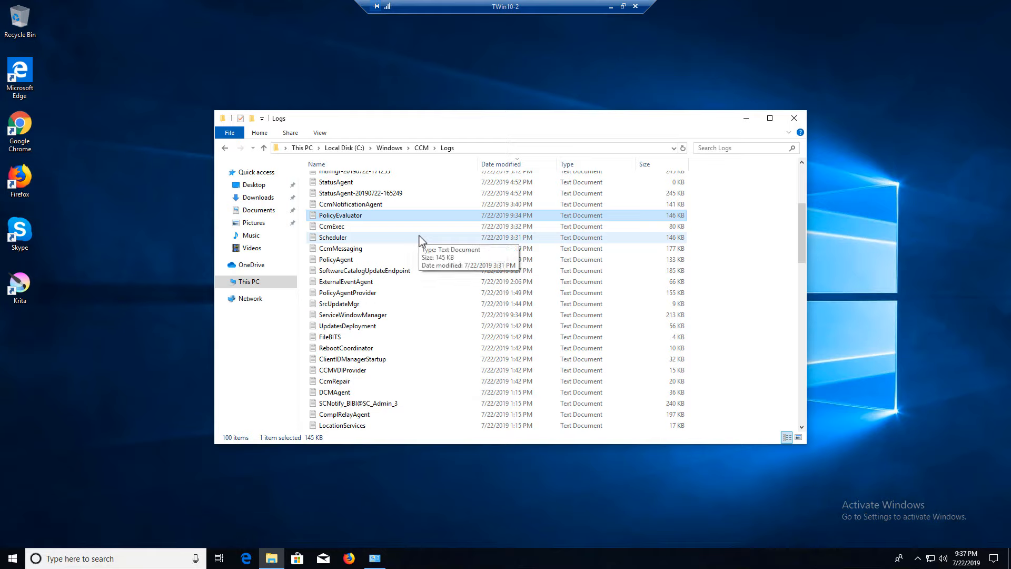
left_click(393, 282)
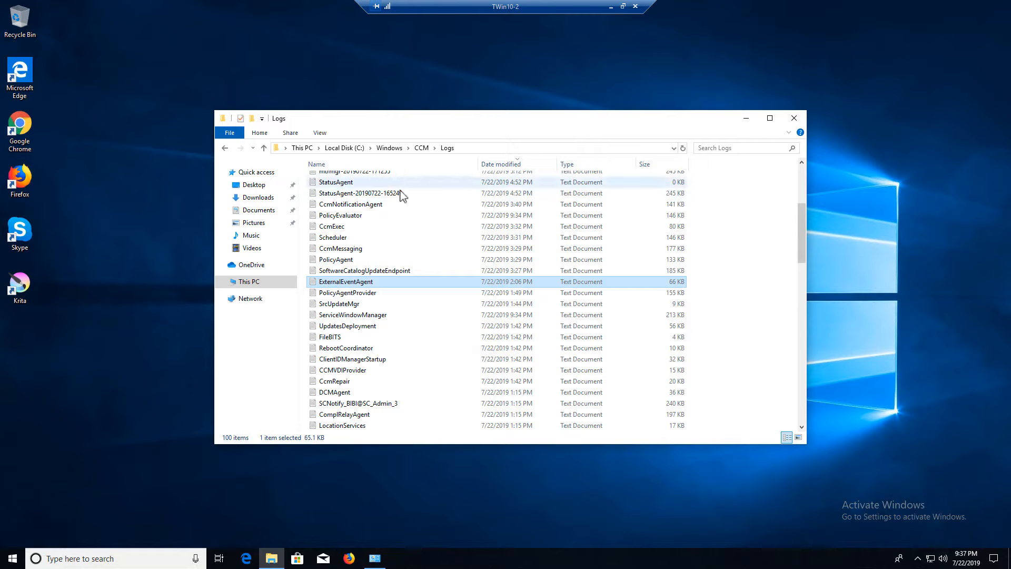
Search the Logs folder for 'exec' and open the execmgr log in Notepad
left_click(720, 150)
type("e")
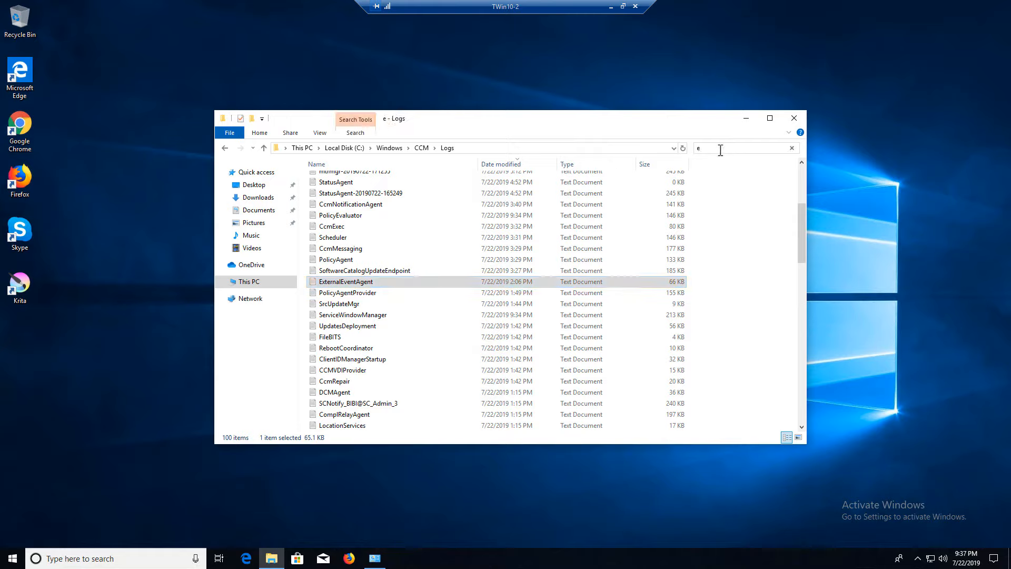
type("xec")
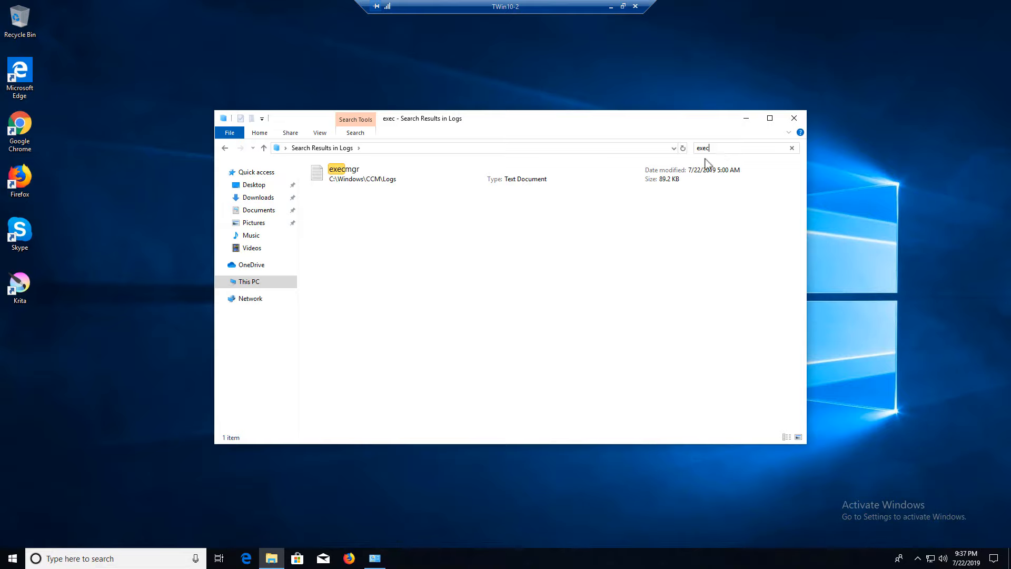
left_click(361, 179)
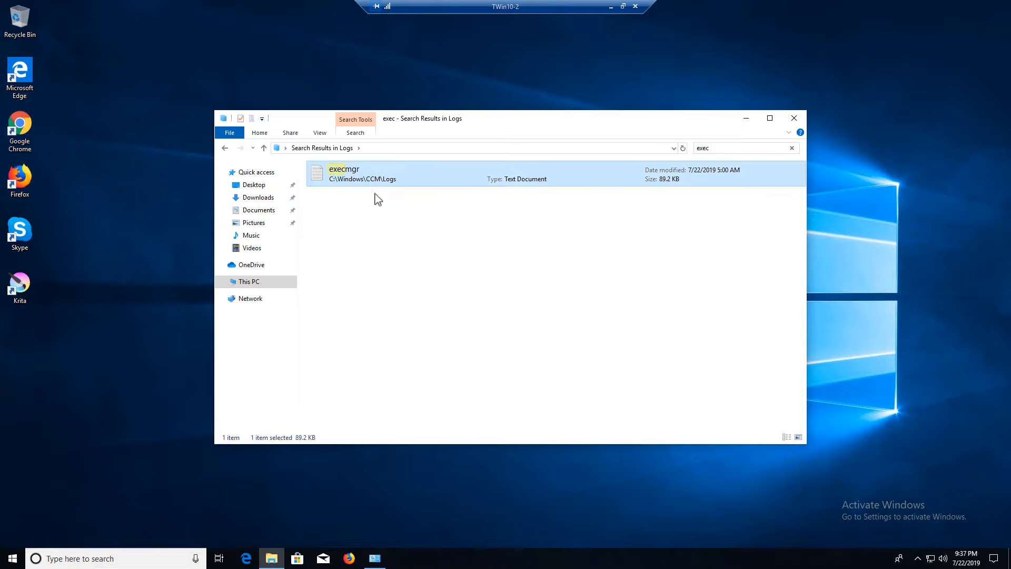
double_click(350, 172)
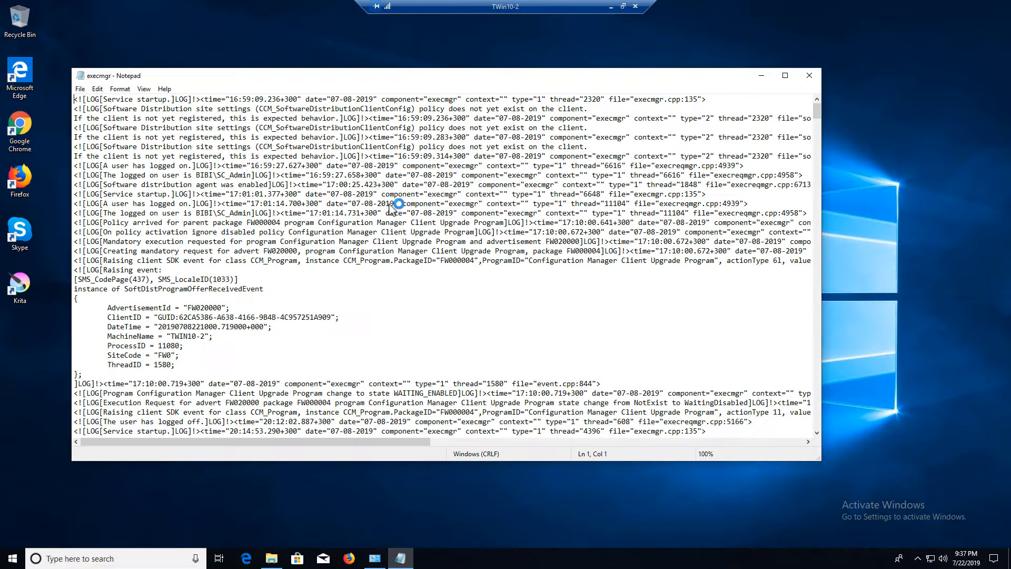
Review the latest execmgr entries showing Install succeeded for advertisement FW020009, then close Notepad
scroll(612, 272, "down", 17)
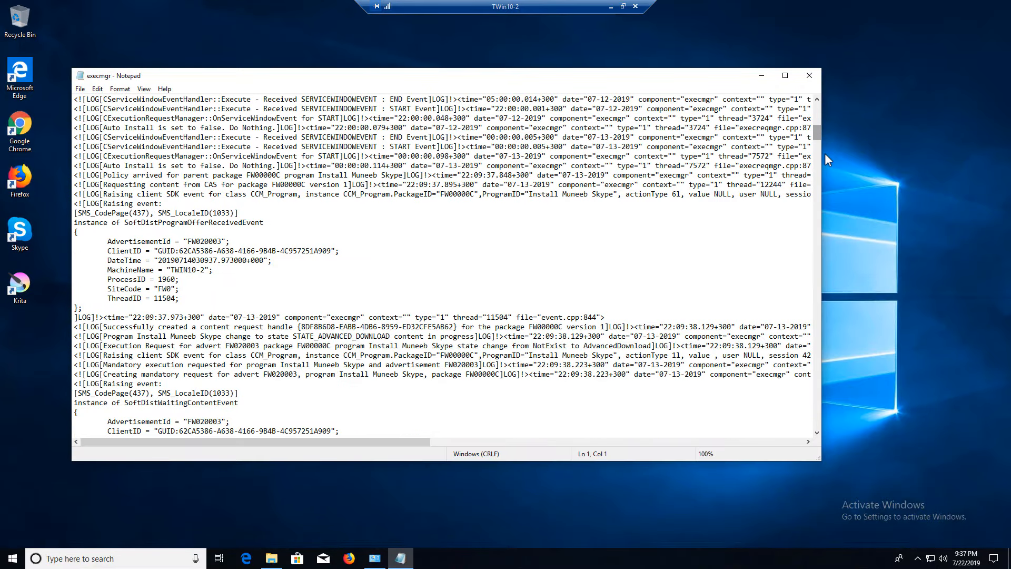
left_click_drag(825, 152, 841, 427)
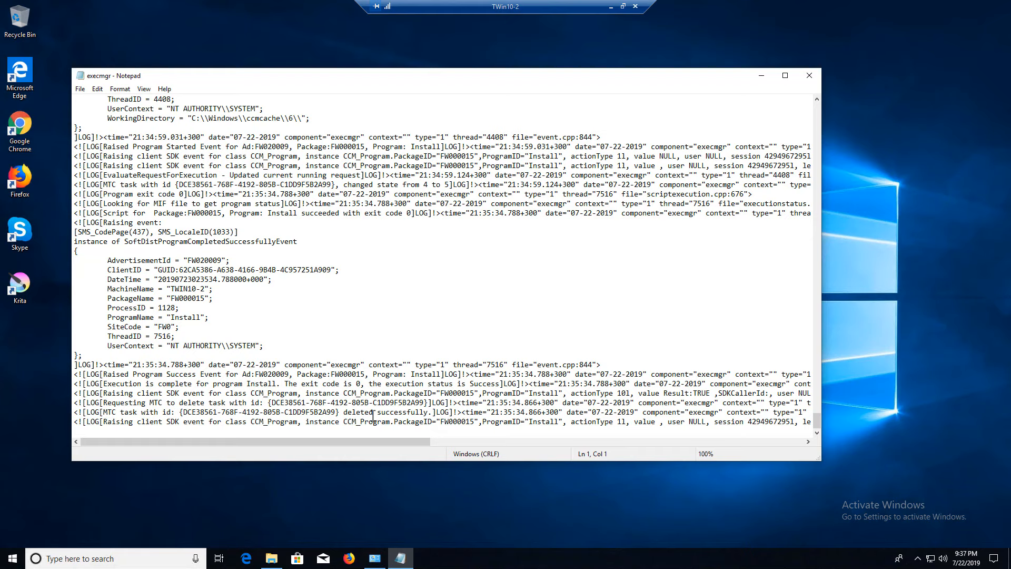
left_click(259, 374)
left_click_drag(112, 374, 312, 375)
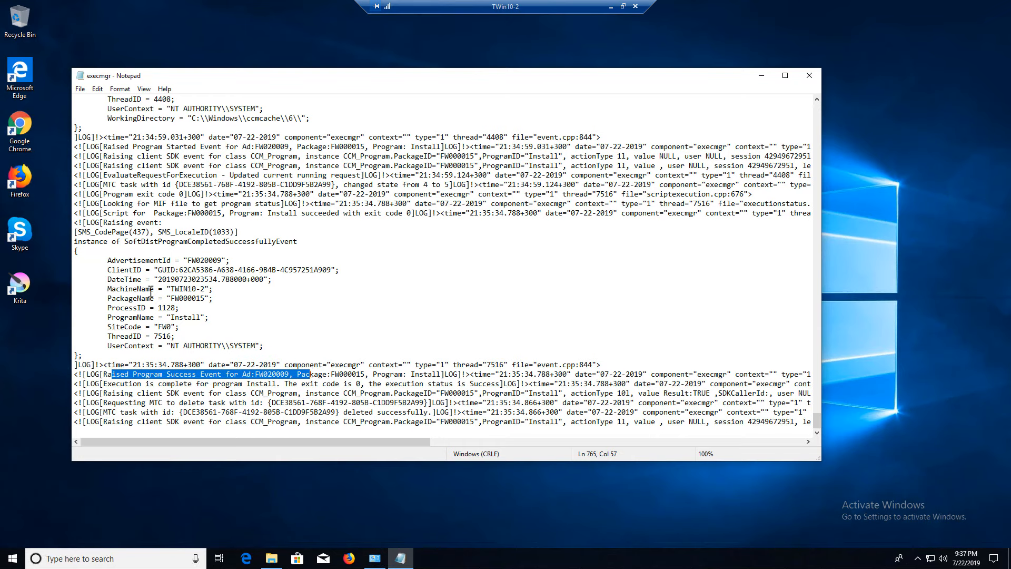
left_click(188, 279)
left_click_drag(318, 343, 75, 270)
left_click(213, 323)
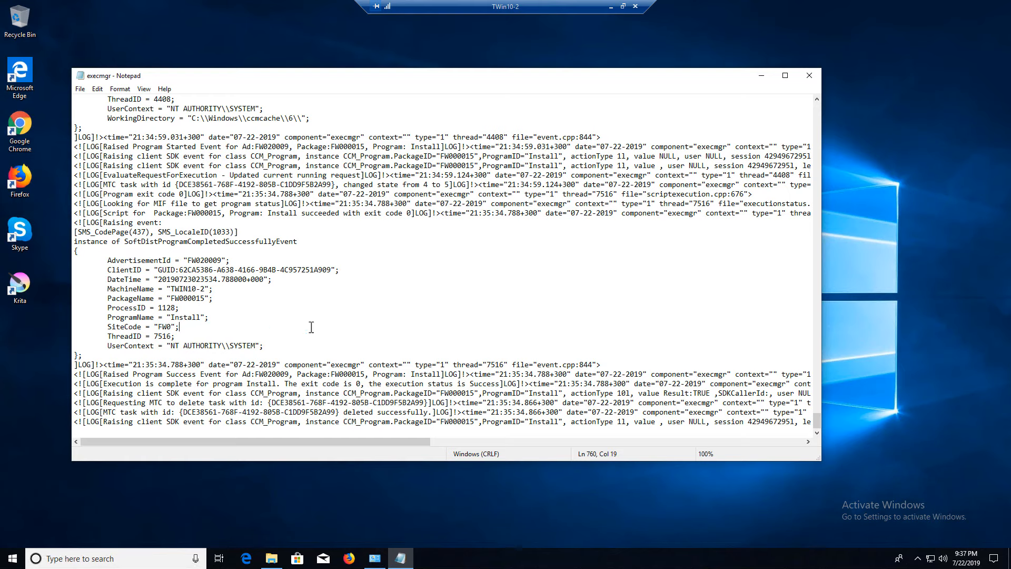
left_click_drag(313, 347, 74, 269)
left_click_drag(188, 260, 230, 258)
left_click_drag(221, 316, 107, 317)
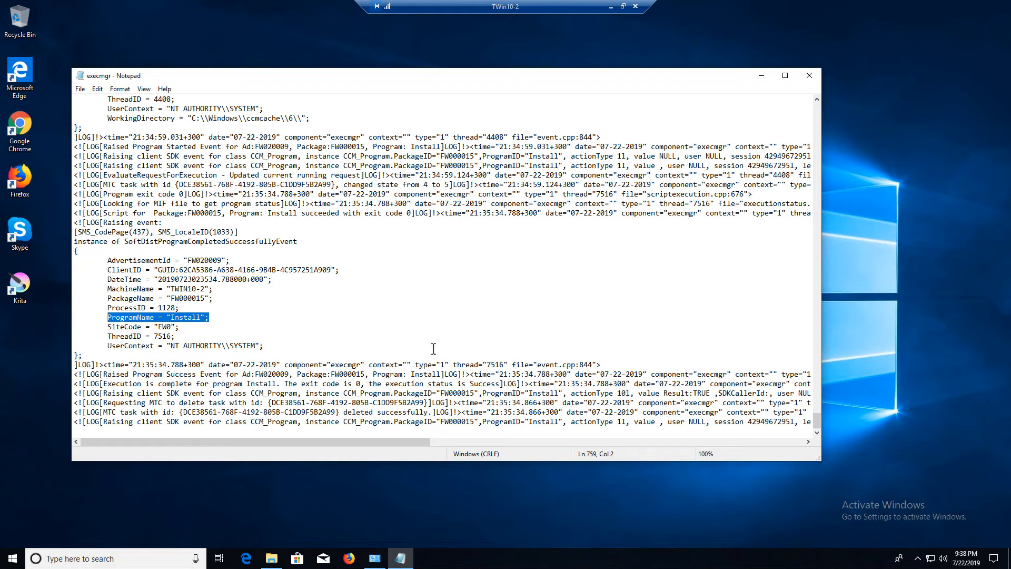
left_click(811, 78)
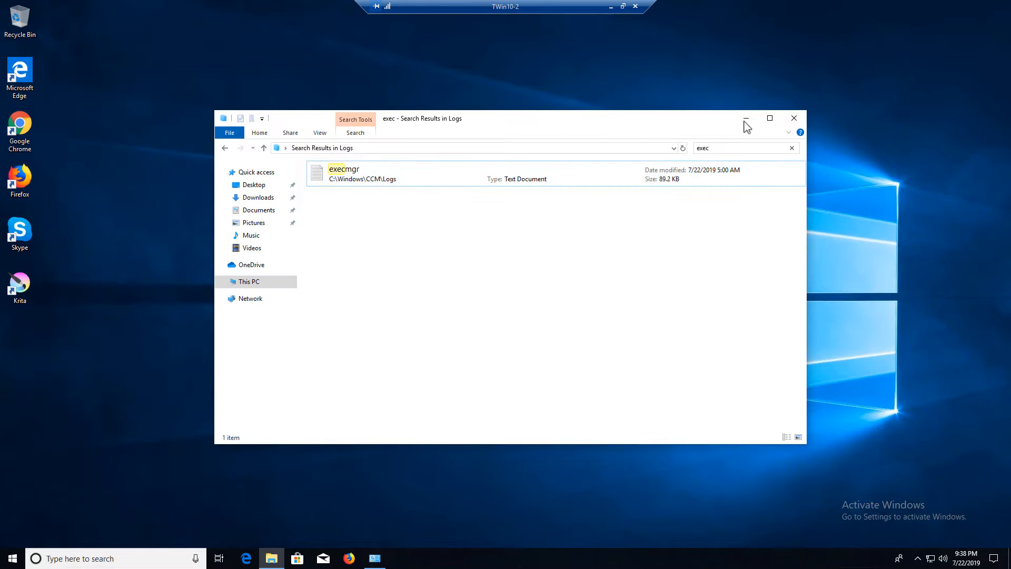
Close File Explorer and minimize the TWin10-2 remote session
left_click(794, 118)
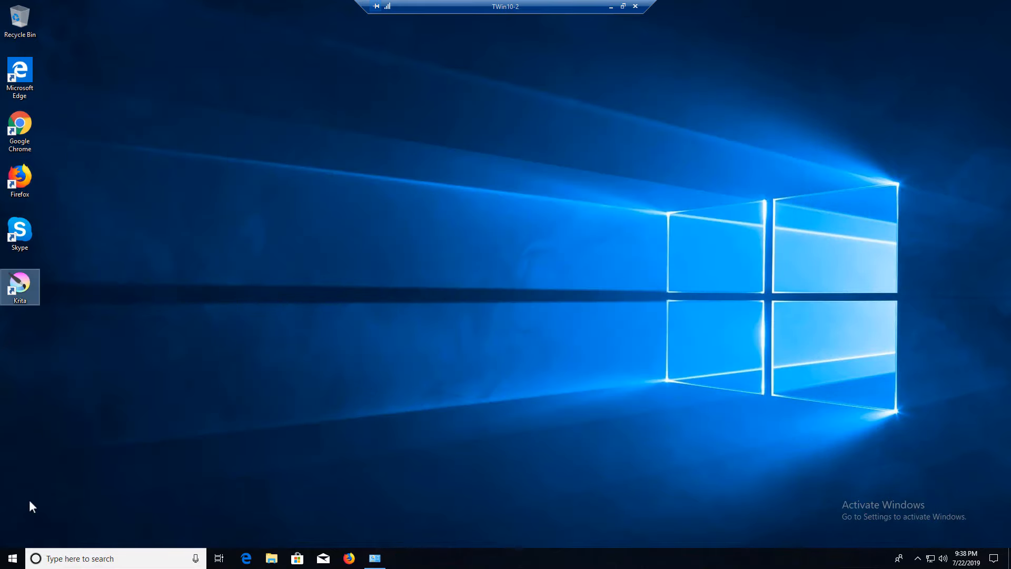
left_click(612, 7)
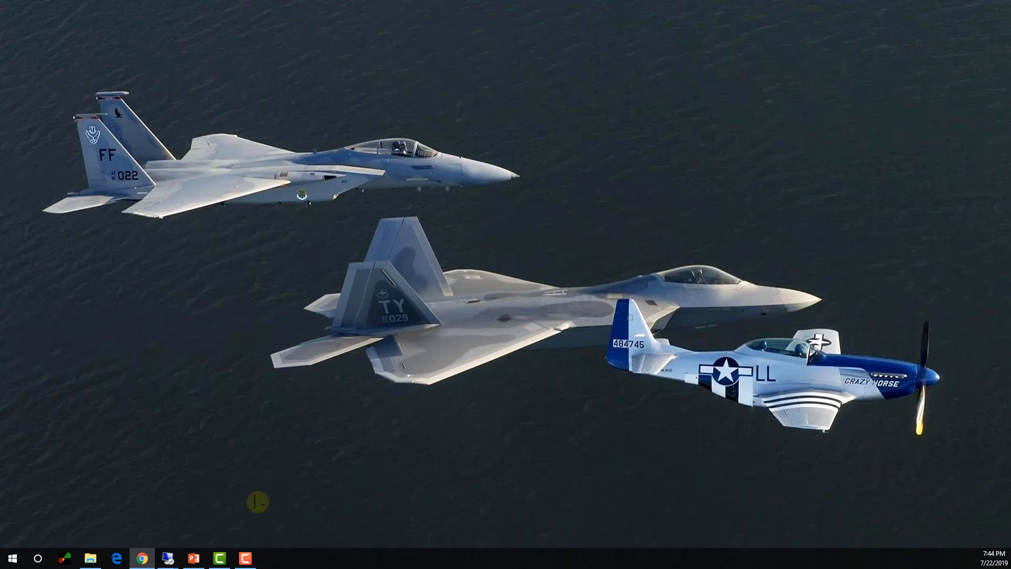
mouse_move(168, 557)
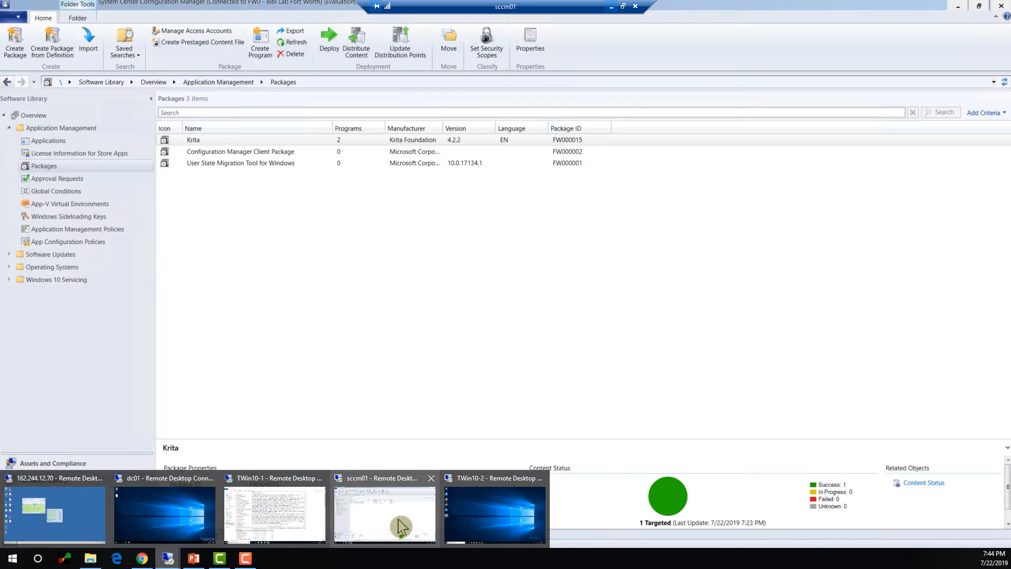
On sccm01, view the Krita package's Install and Uninstall programs, then start deploying Krita
left_click(401, 526)
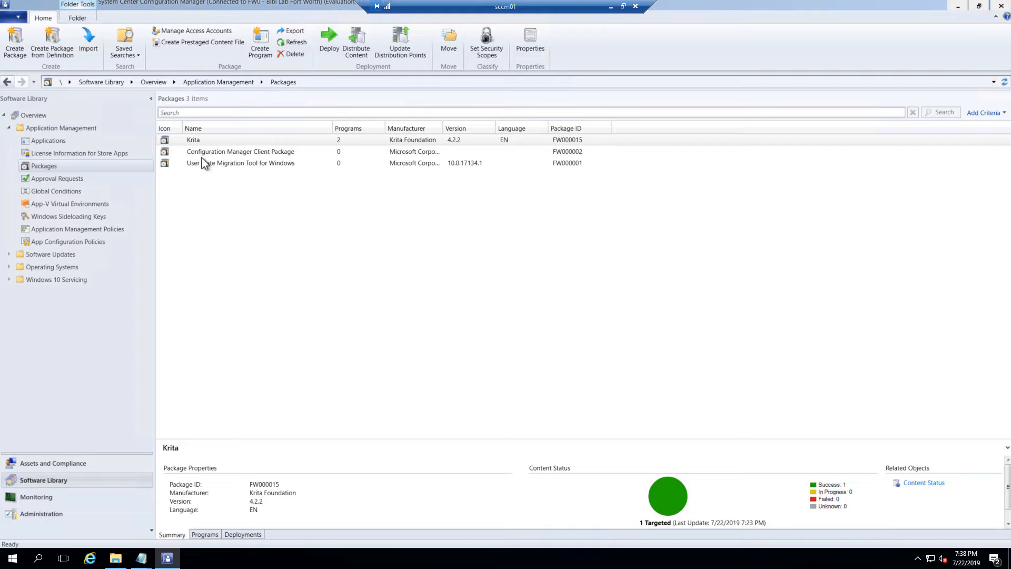
left_click(204, 141)
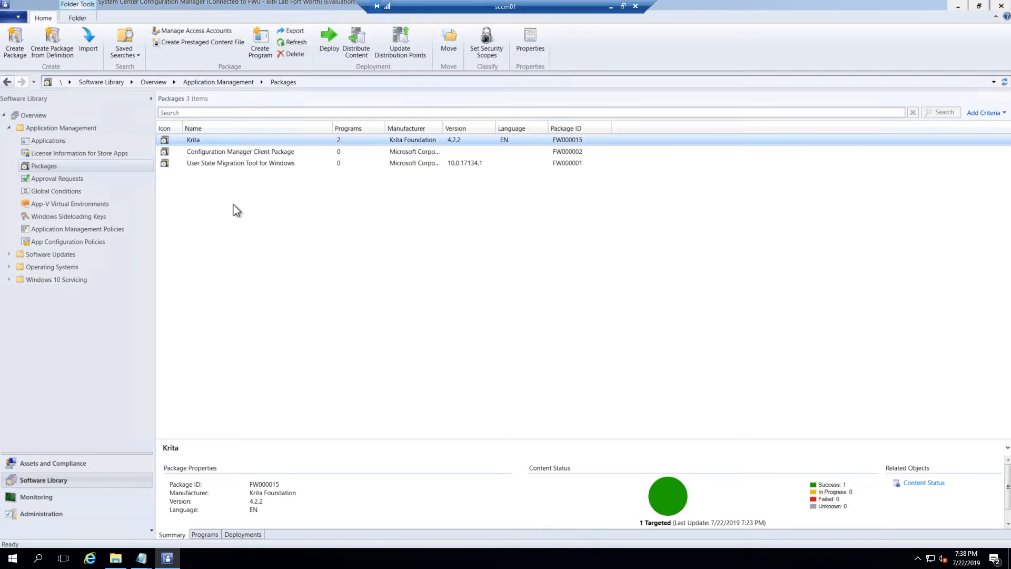
left_click(211, 536)
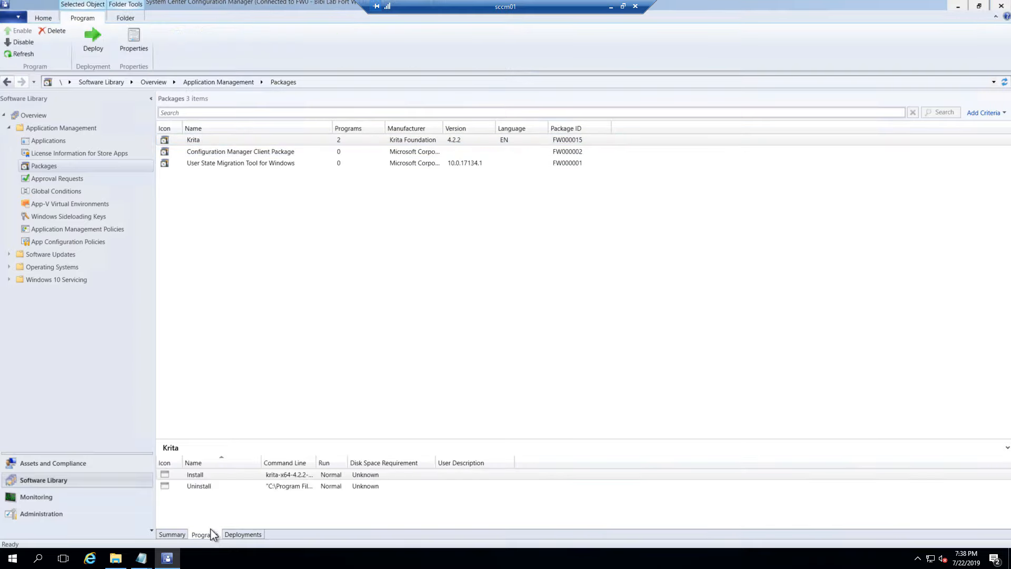
left_click(205, 487)
left_click(192, 141)
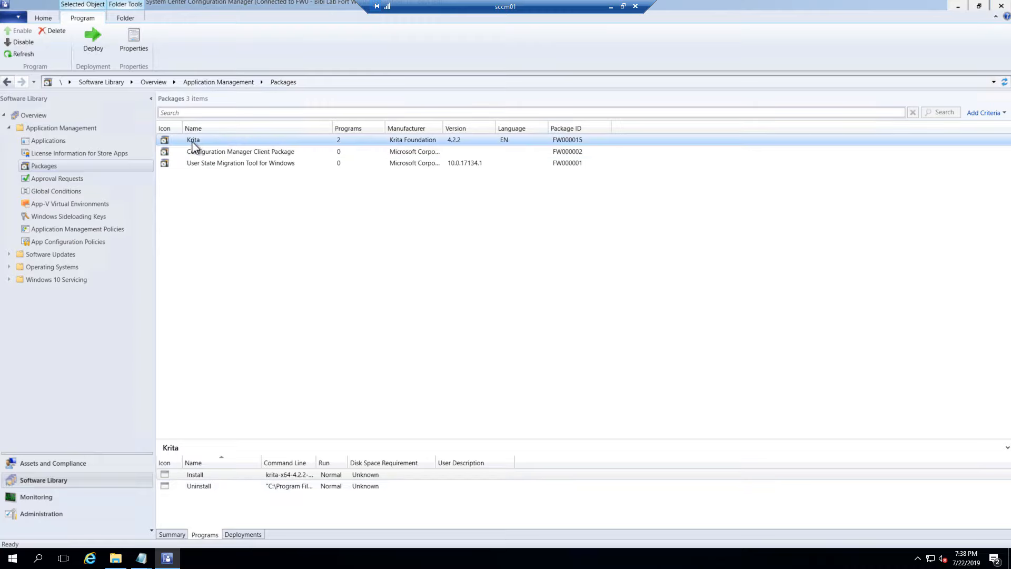
right_click(209, 145)
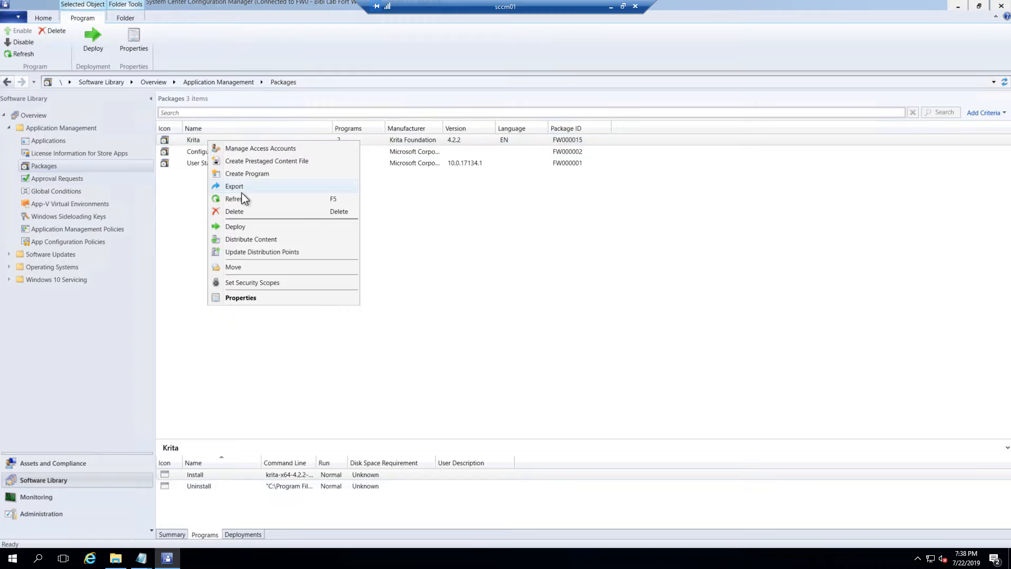
key("Return")
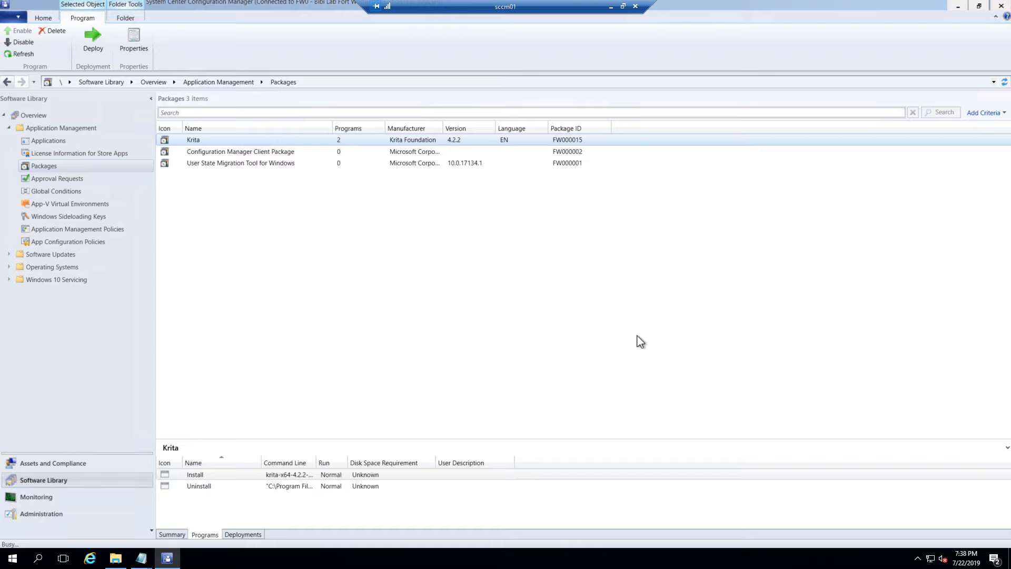
Choose Krita's Uninstall program and the Bibi Test Lab collection for the deployment
left_click(636, 220)
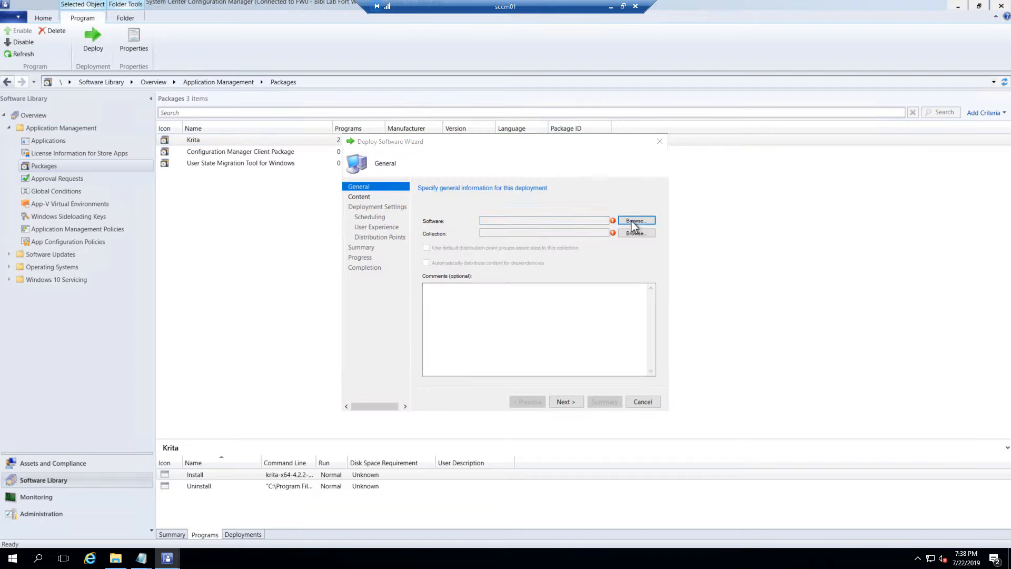
left_click(475, 235)
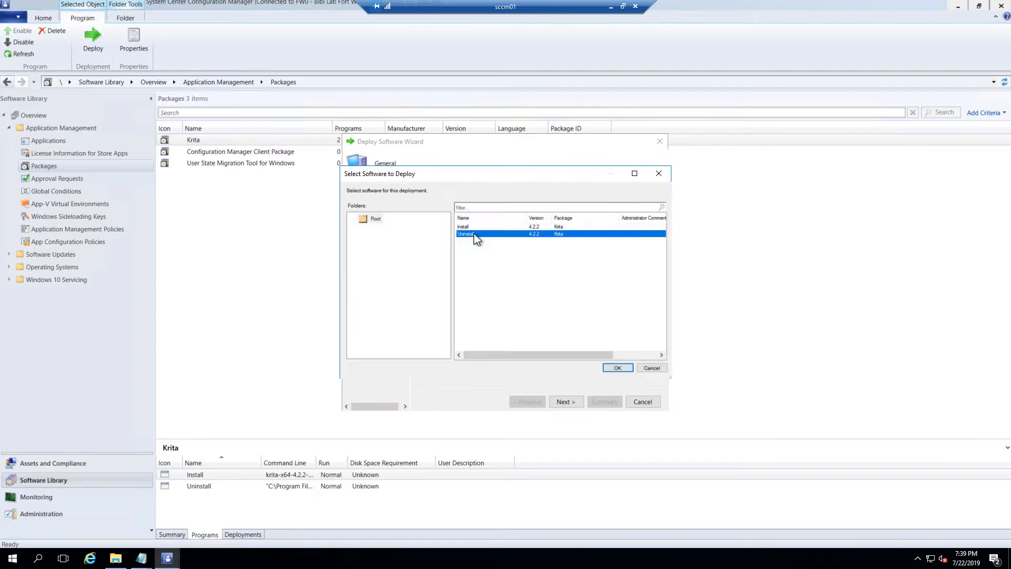
left_click(618, 368)
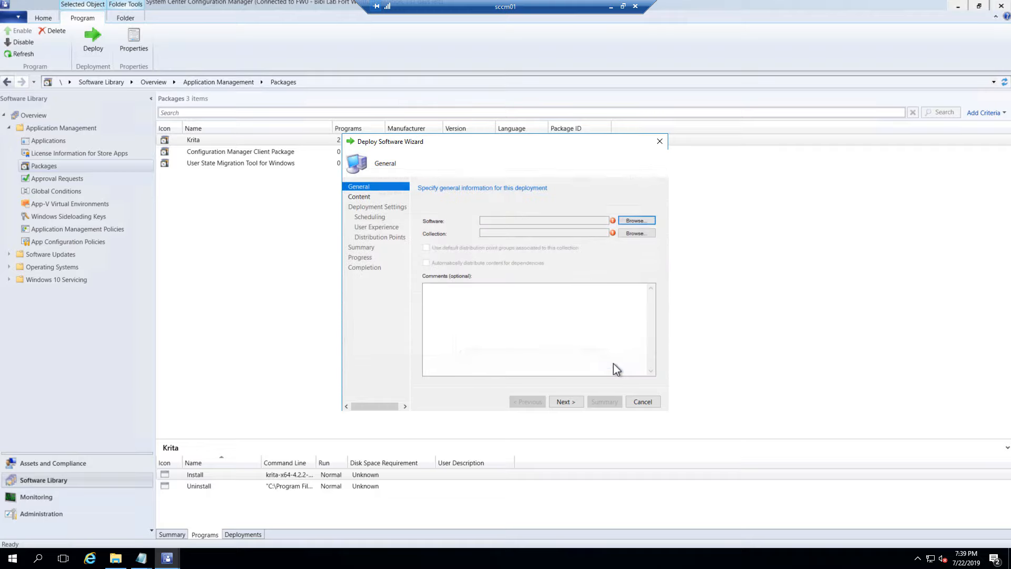
left_click(634, 235)
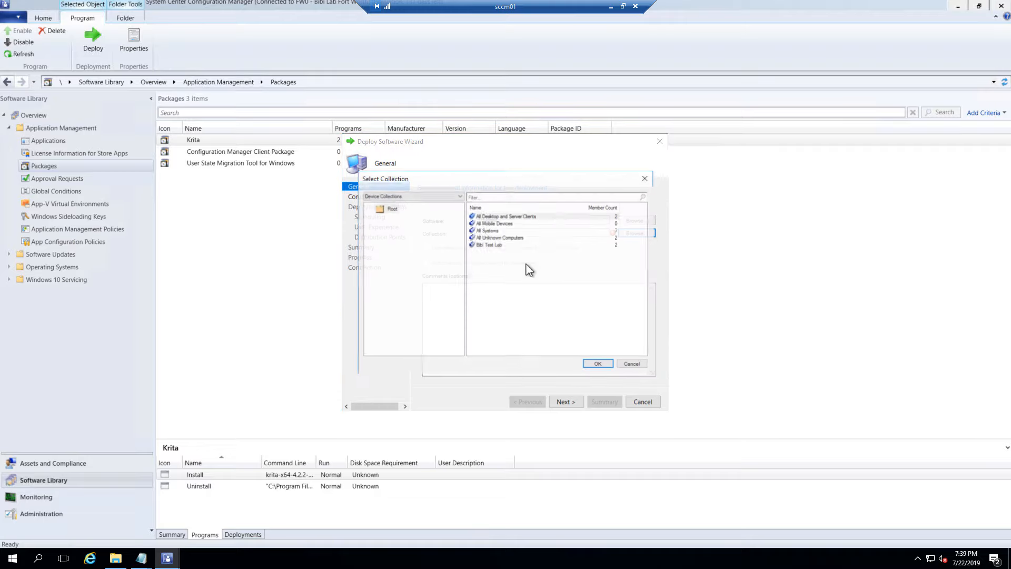
left_click(519, 245)
left_click(598, 363)
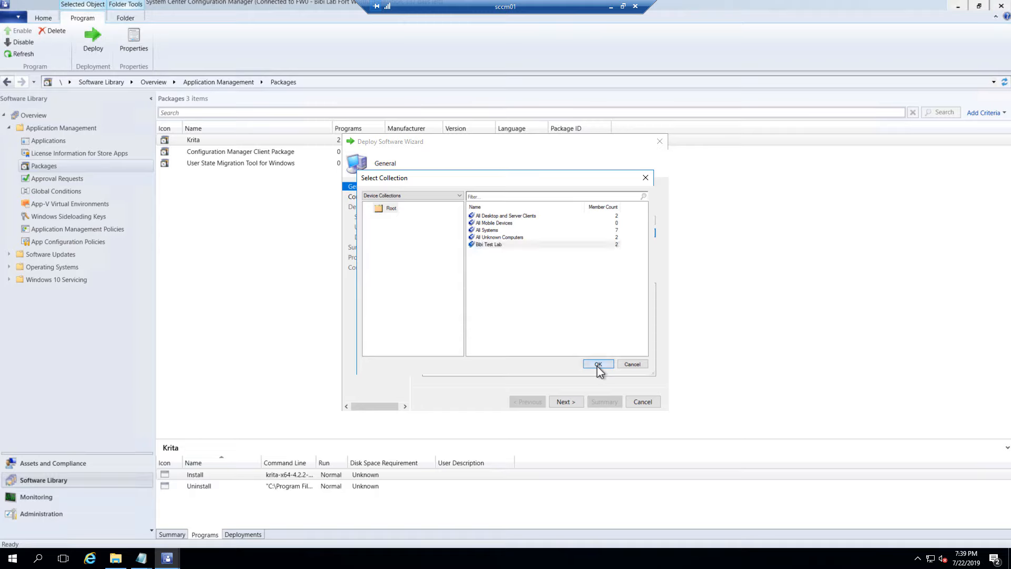
left_click(573, 403)
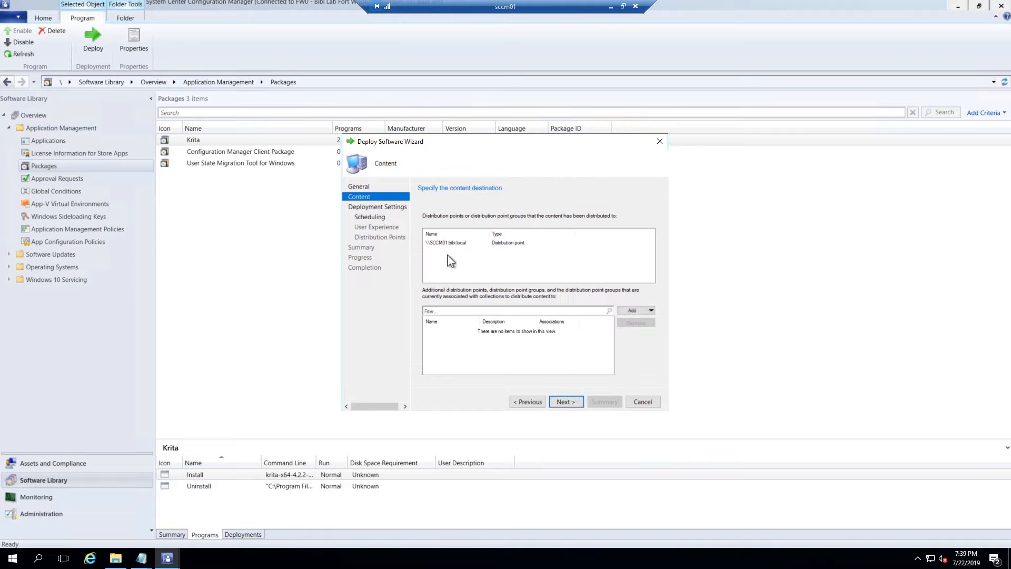
Keep the Required purpose and add an as-soon-as-possible assignment schedule
left_click(567, 403)
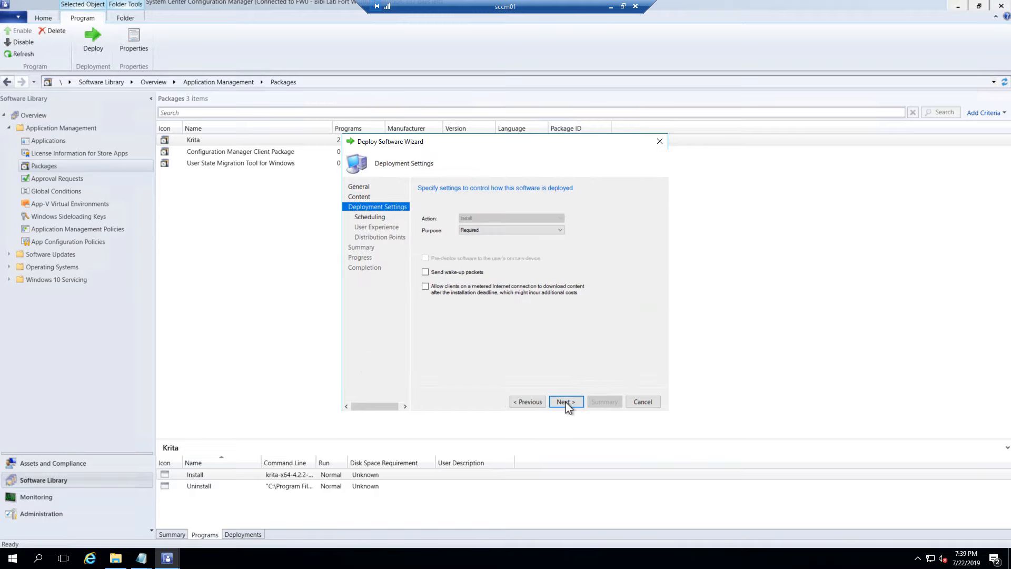
left_click(566, 403)
left_click(424, 243)
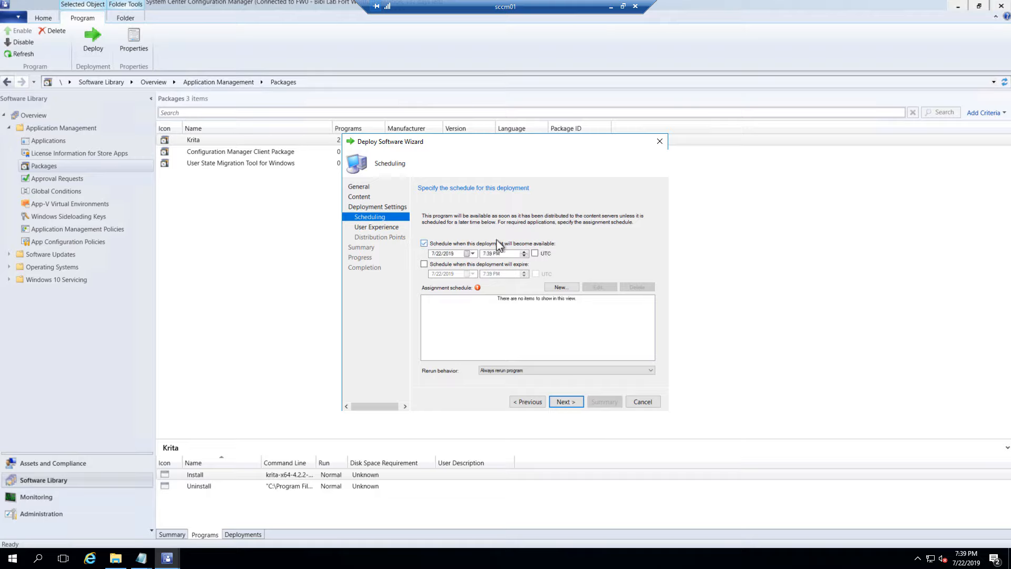
left_click(564, 288)
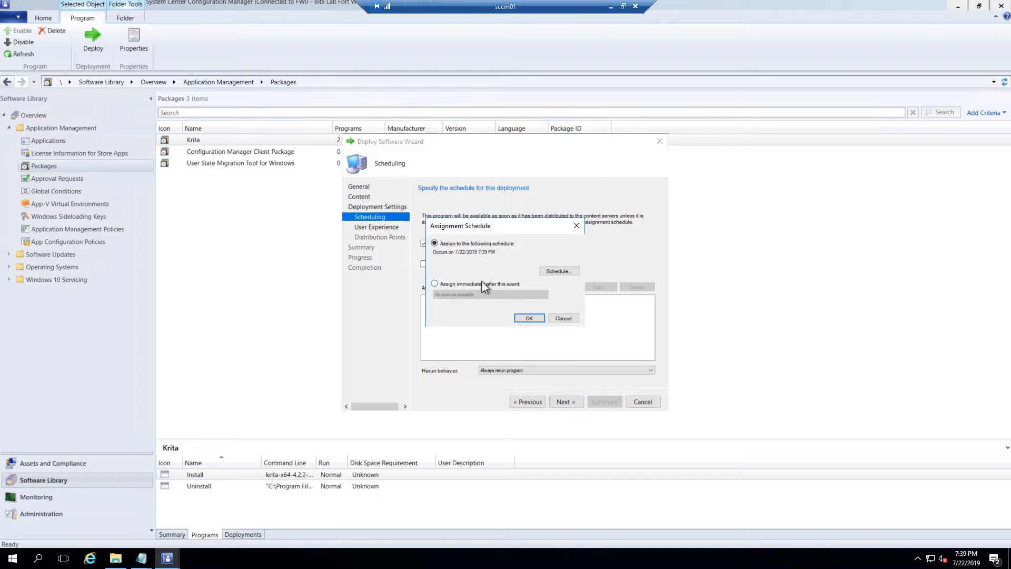
left_click(435, 283)
left_click(529, 318)
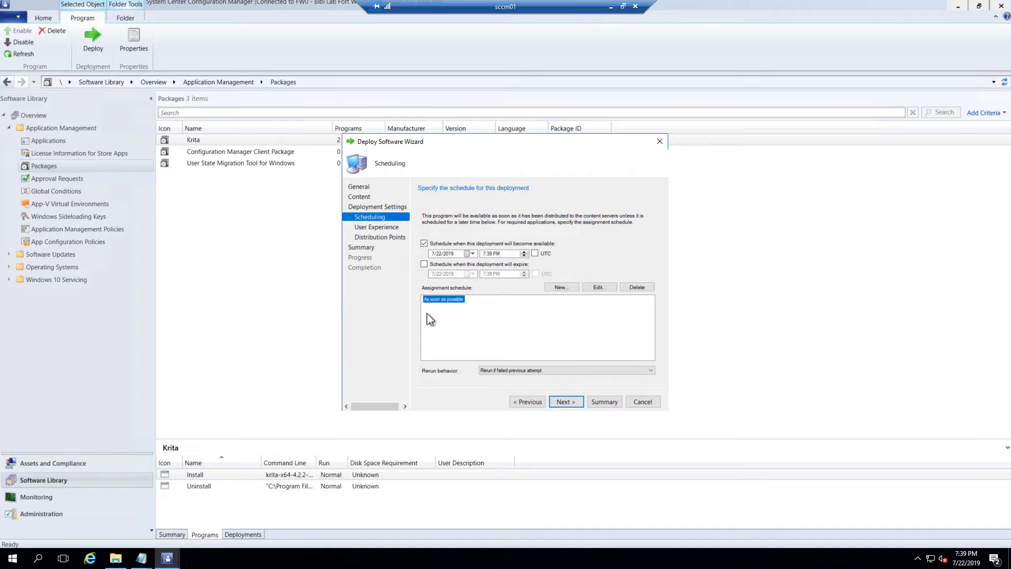
Complete the remaining wizard pages to run the deployment, then close the wizard
left_click(564, 403)
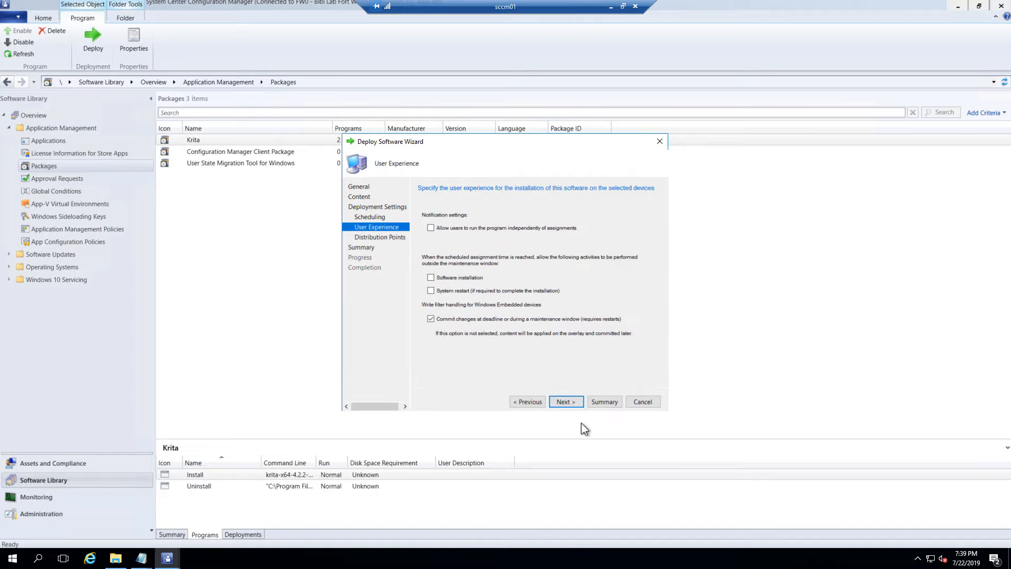
left_click(565, 403)
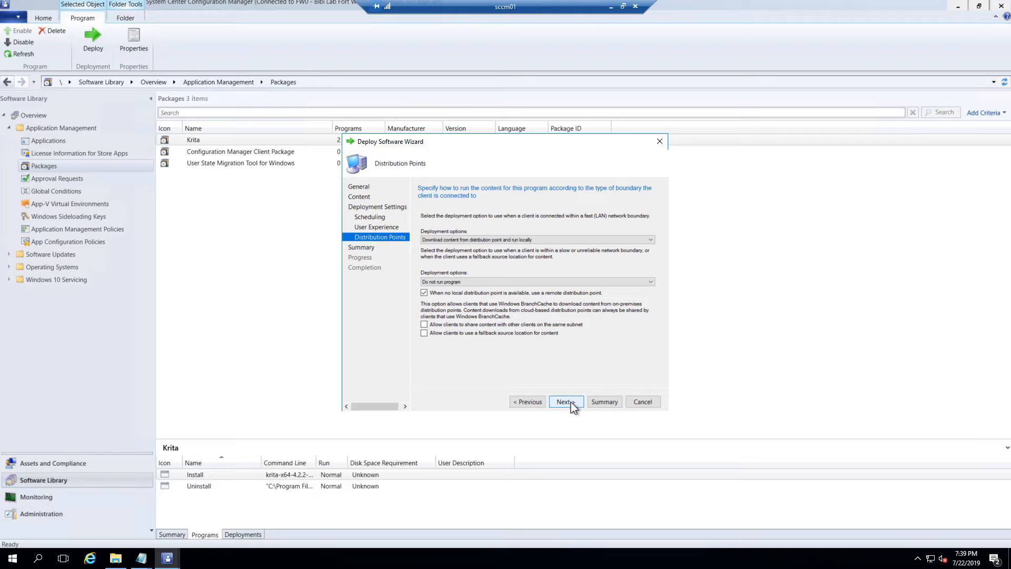
left_click(565, 402)
left_click(564, 402)
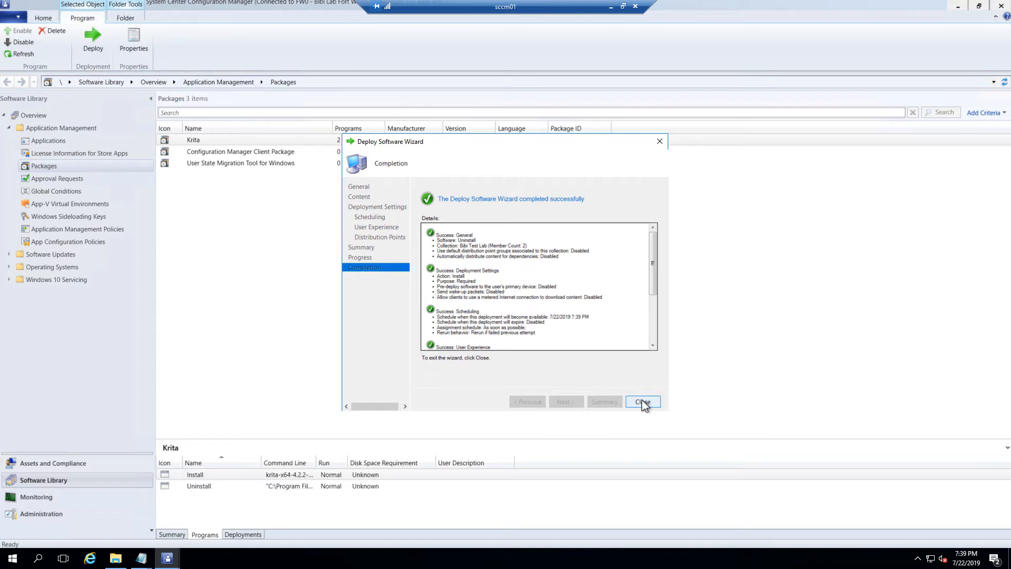
left_click(642, 401)
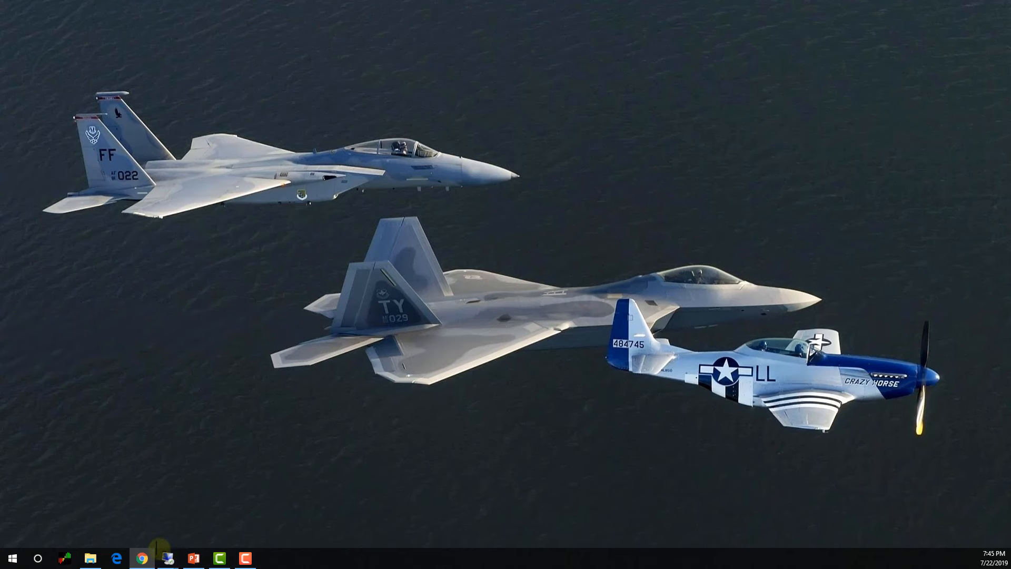
Bring the TWin10-2 remote session back to full screen and restore the Programs and Features window
mouse_move(167, 558)
left_click(515, 518)
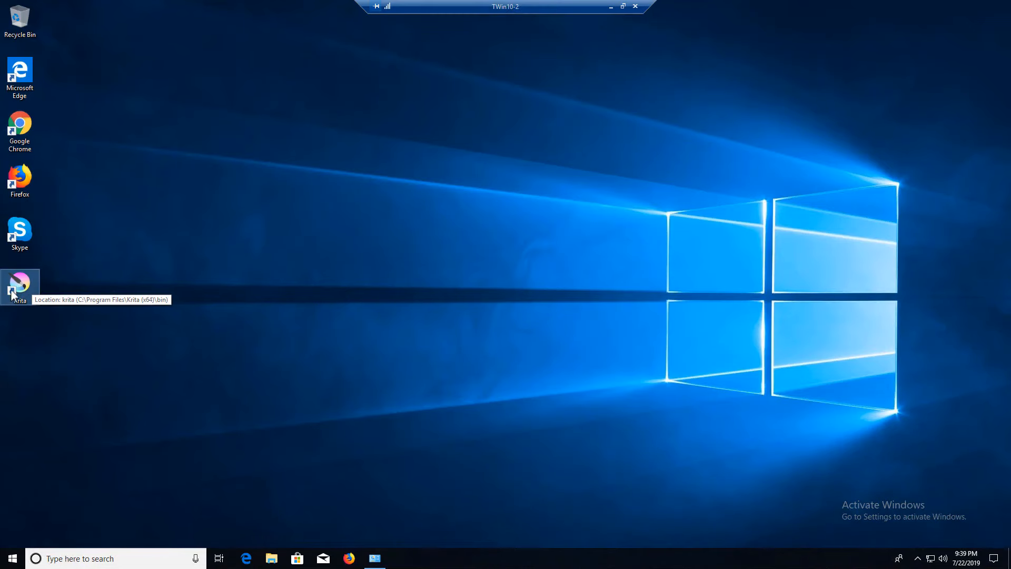
left_click(380, 560)
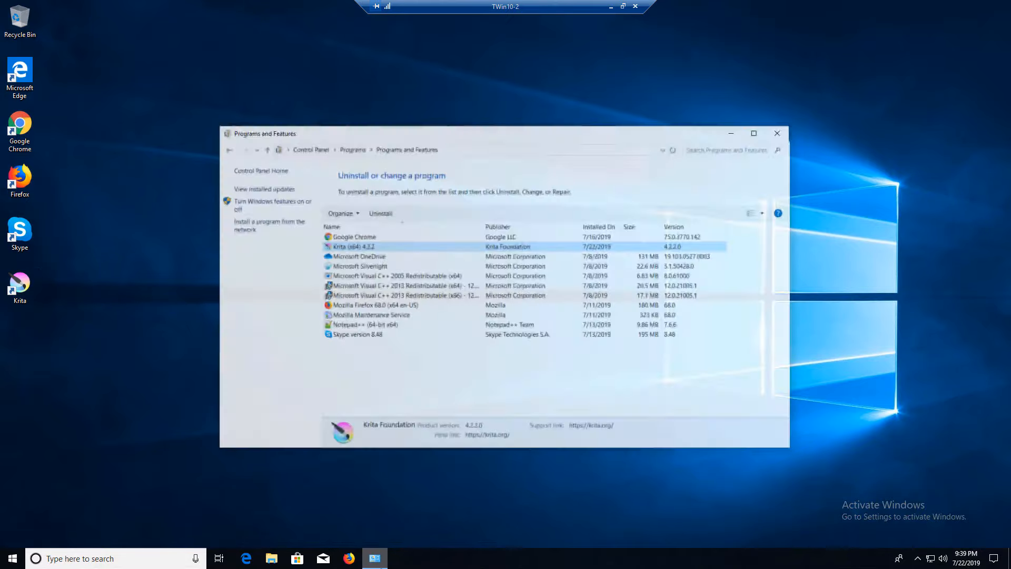
Go back to the Control Panel home and list all items as Small icons
left_click(234, 156)
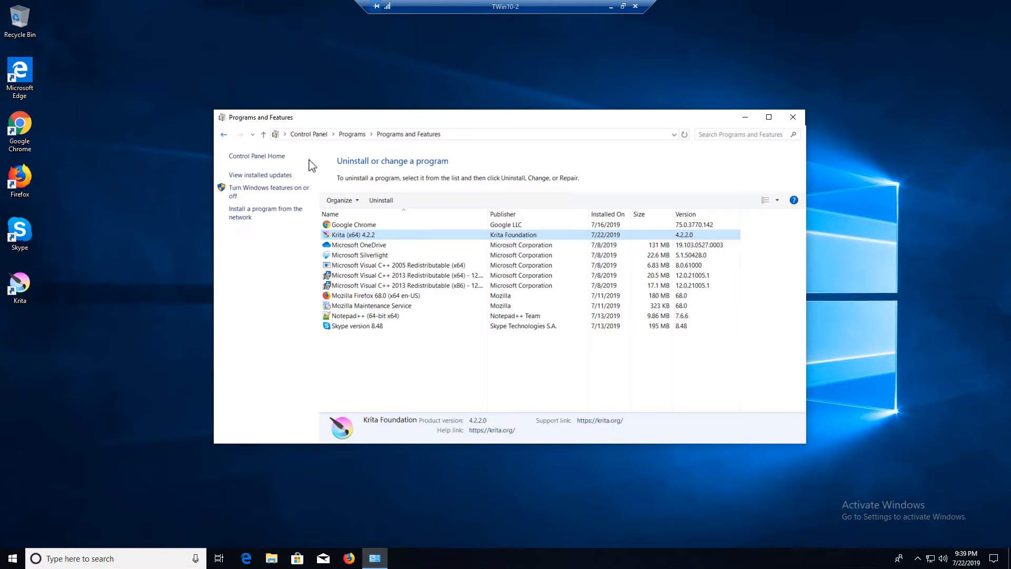
left_click(672, 160)
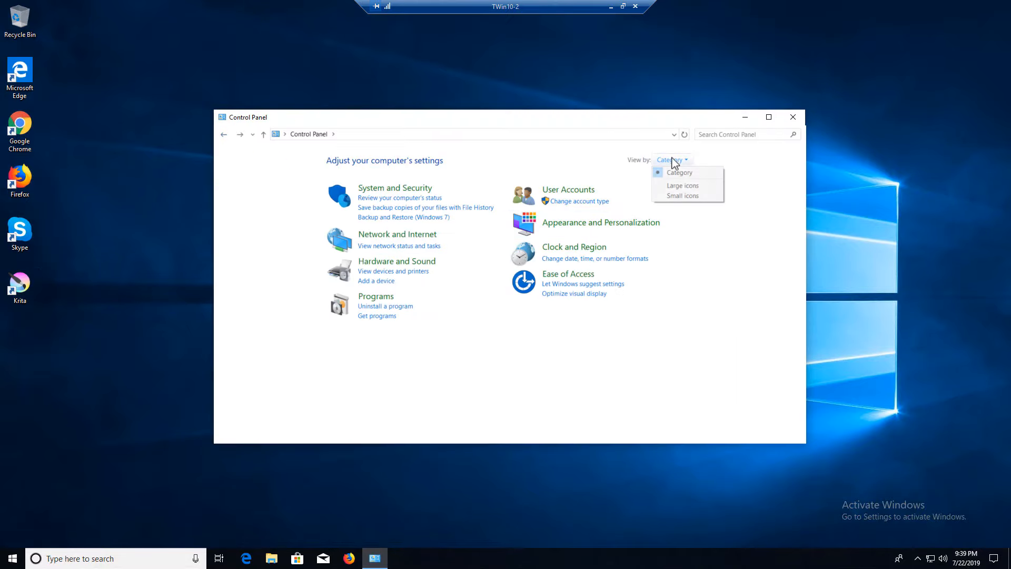
left_click(683, 197)
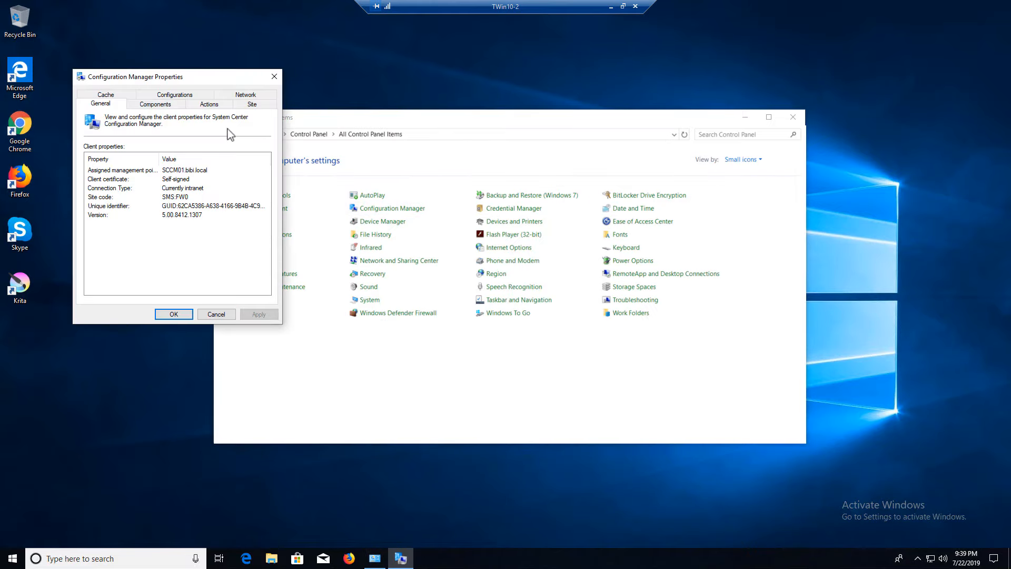
Run the Machine Policy Retrieval & Evaluation Cycle from the Actions list and acknowledge the confirmation
left_click_drag(210, 81, 647, 62)
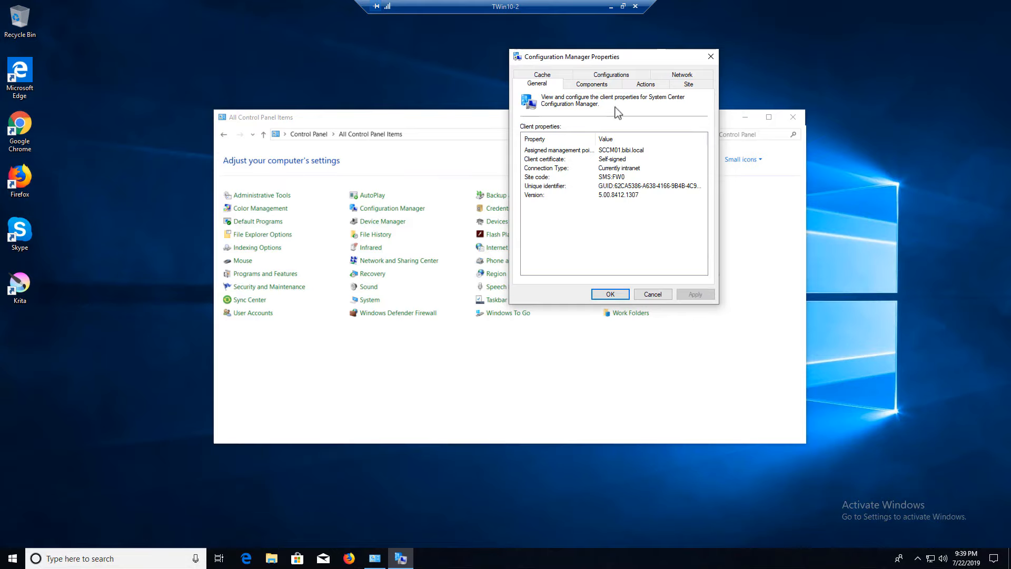
left_click(645, 84)
left_click(581, 180)
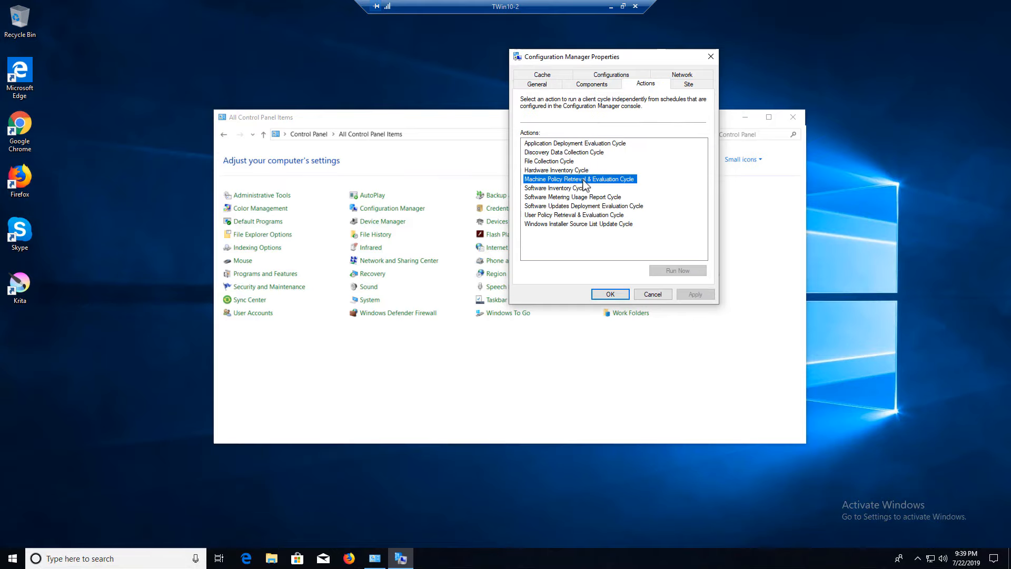
left_click(679, 270)
left_click(599, 318)
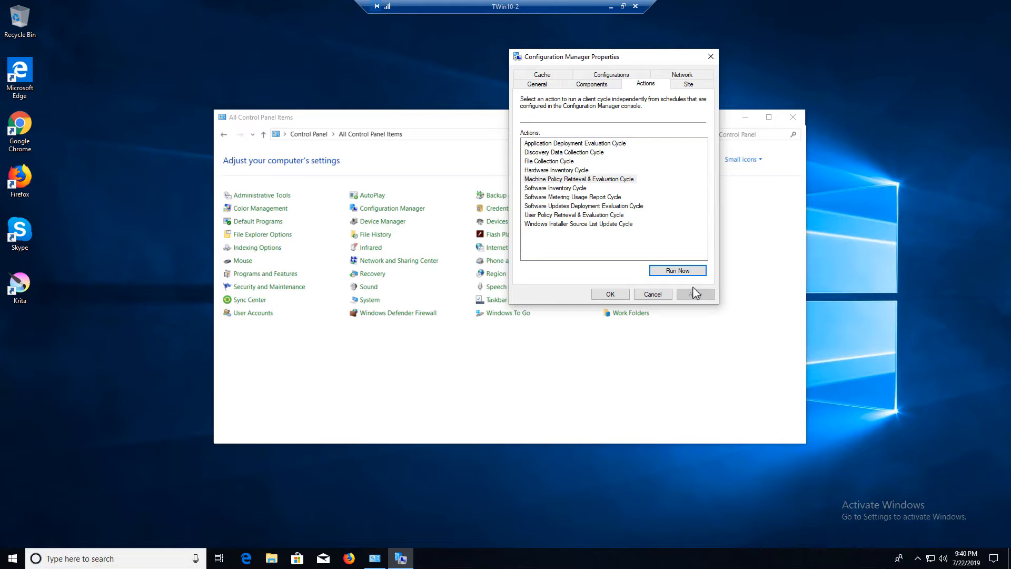
Run the machine policy cycle once more, then close the Configuration Manager Properties with OK
left_click_drag(637, 58, 609, 39)
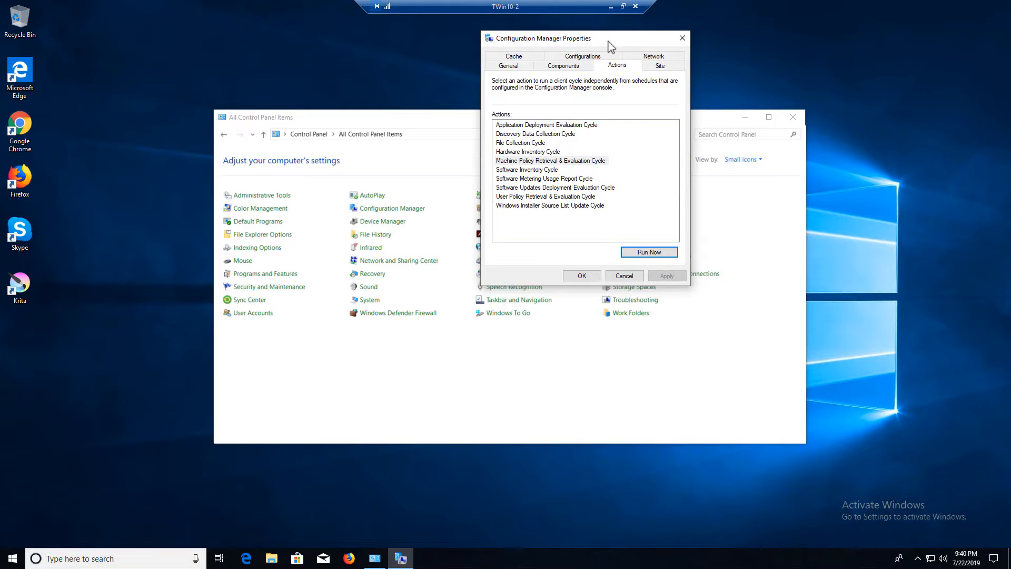
left_click(651, 253)
left_click(582, 275)
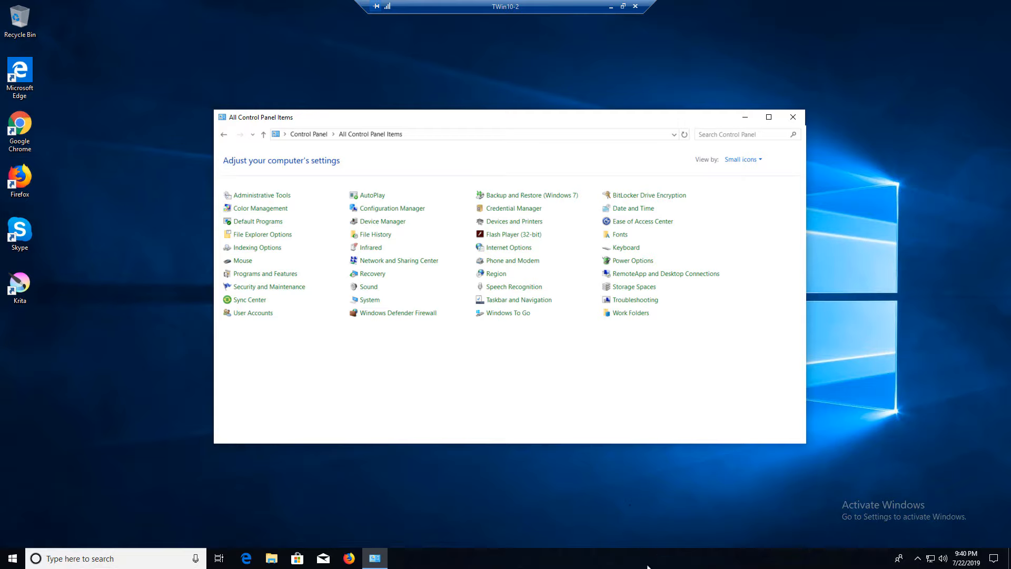
left_click(600, 478)
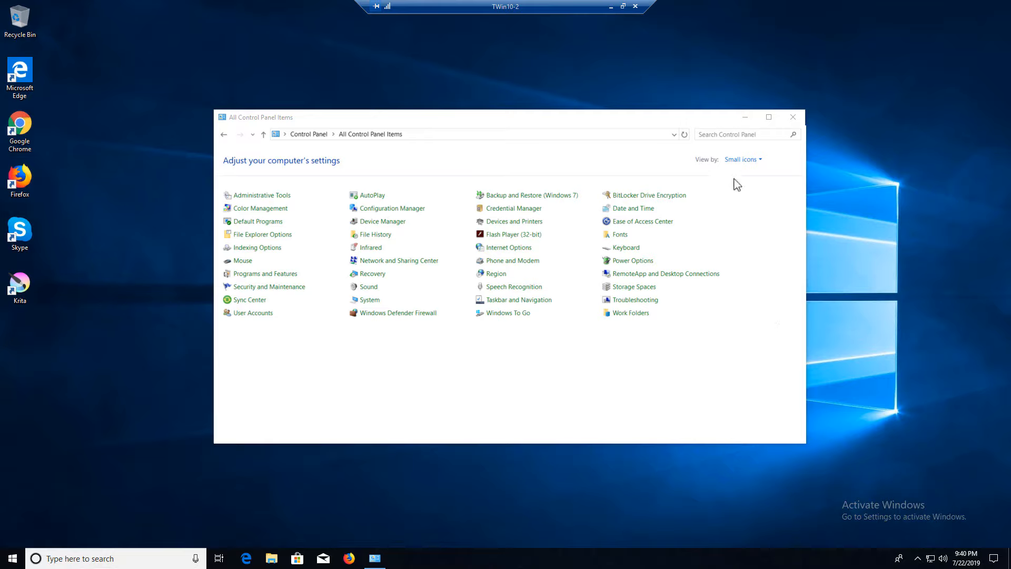
left_click(745, 160)
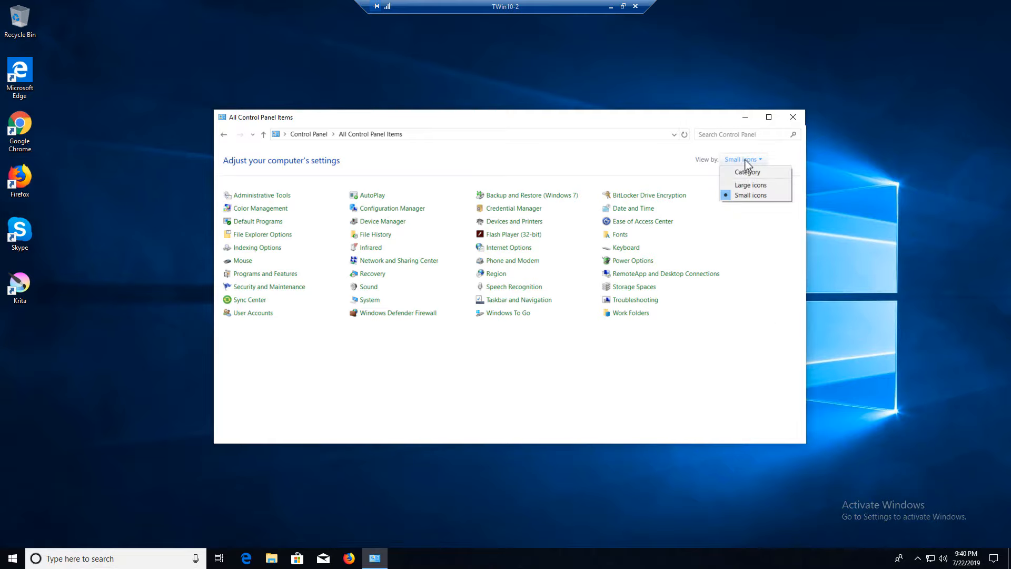
left_click(746, 160)
left_click(745, 161)
left_click(746, 172)
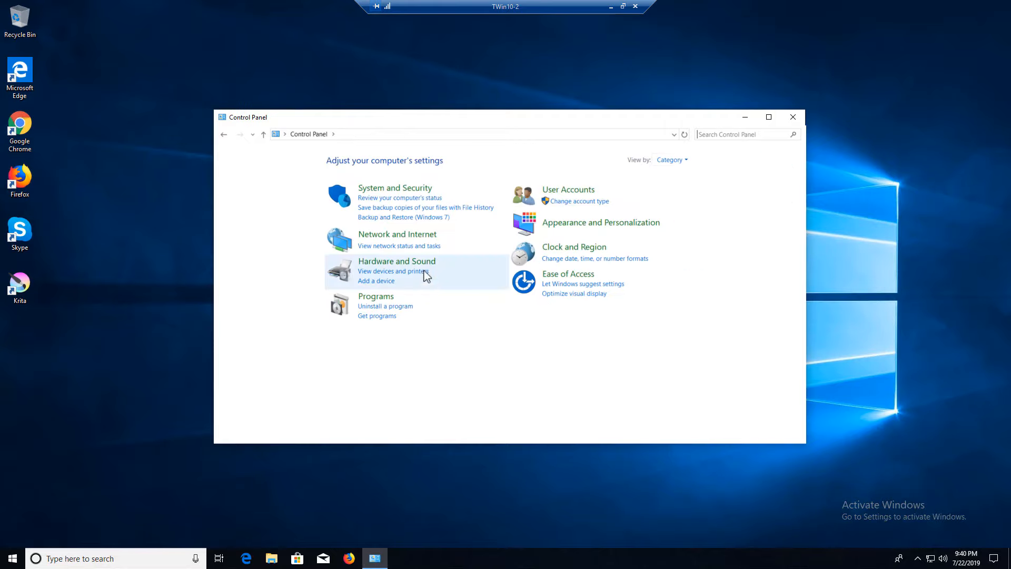
left_click(396, 307)
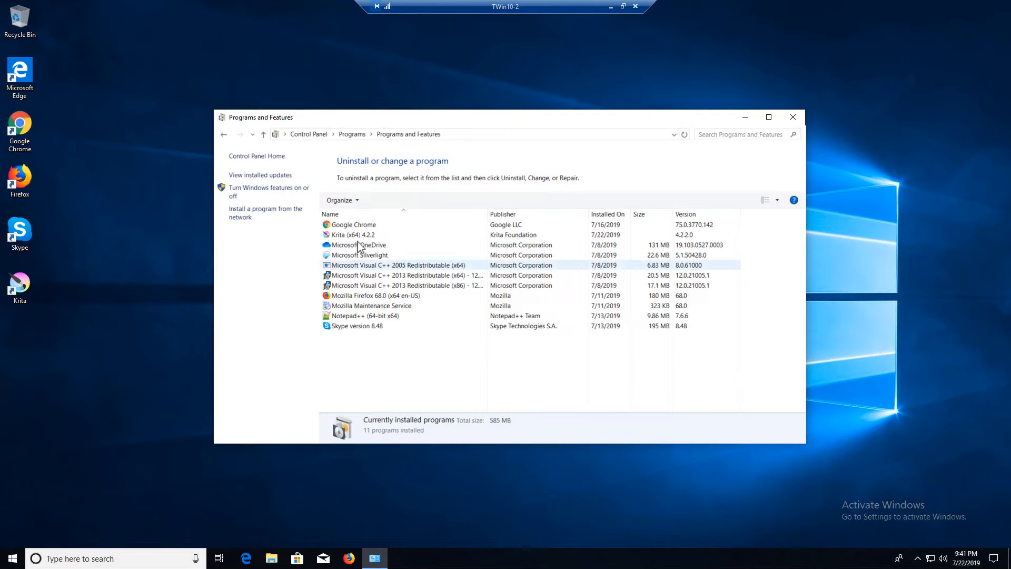
left_click(224, 134)
left_click(673, 160)
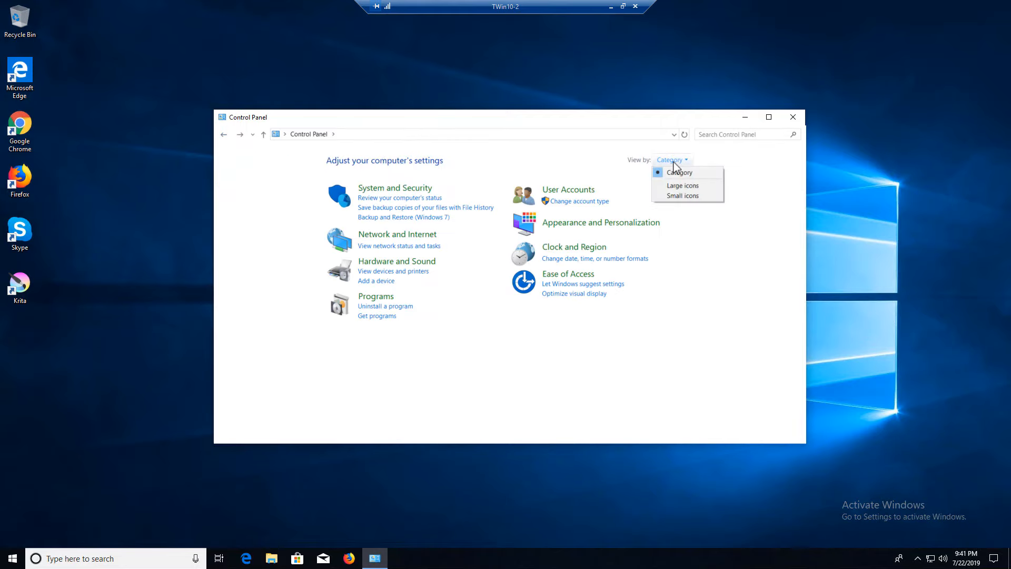
left_click(696, 199)
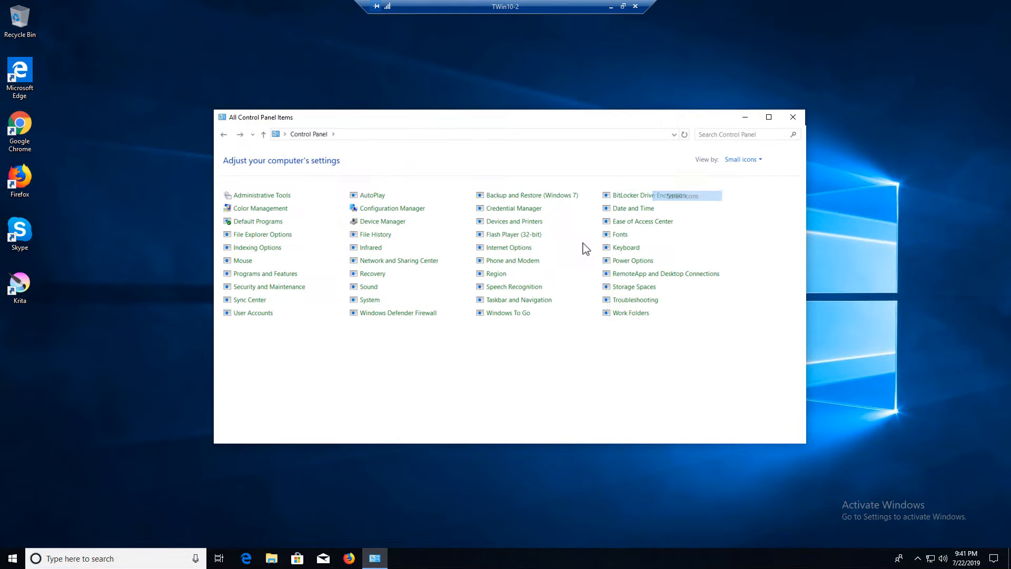
Open Configuration Manager Properties and run the Machine Policy Retrieval & Evaluation Cycle, acknowledging the message
left_click(374, 210)
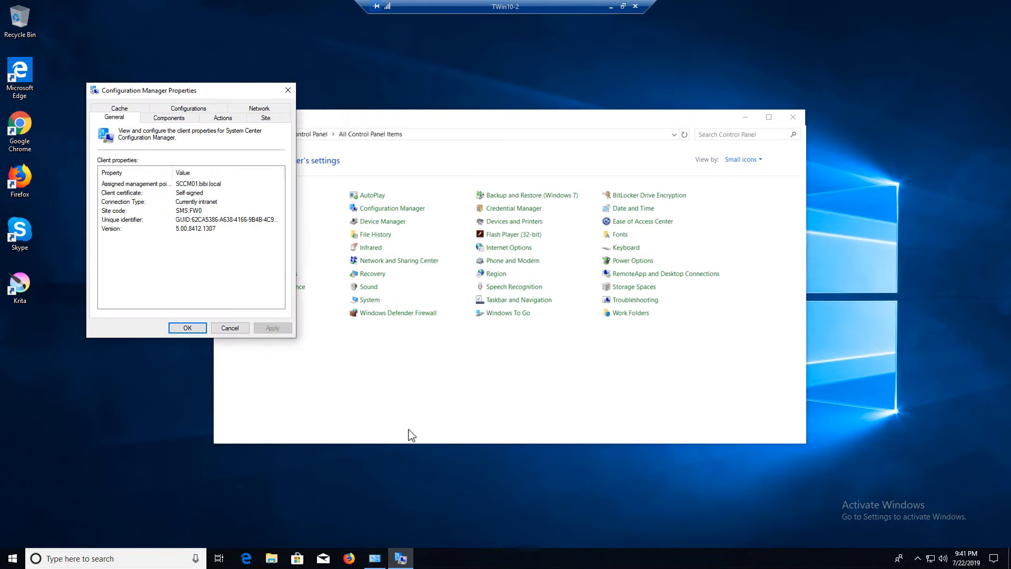
left_click_drag(203, 93, 750, 49)
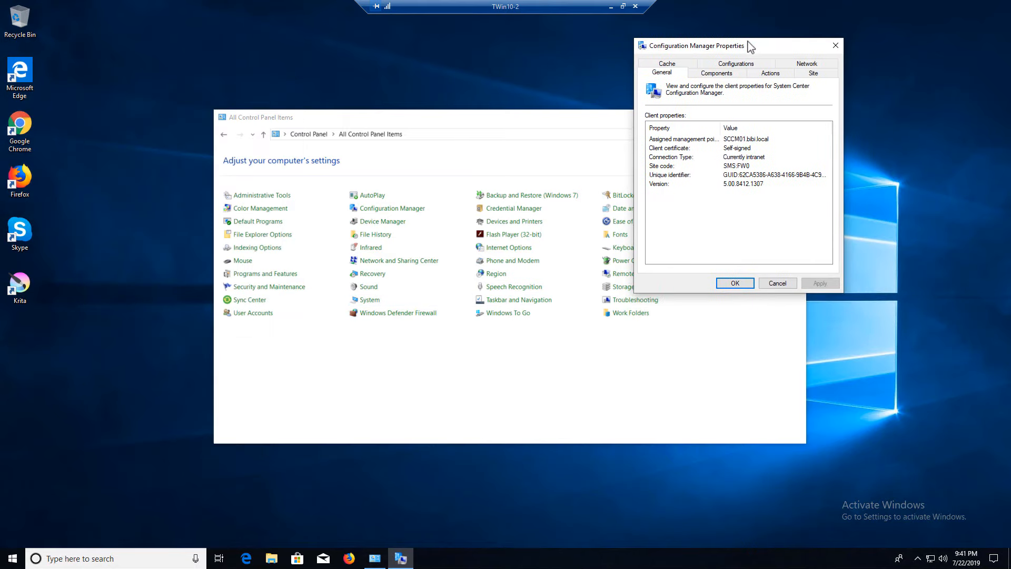
left_click(769, 74)
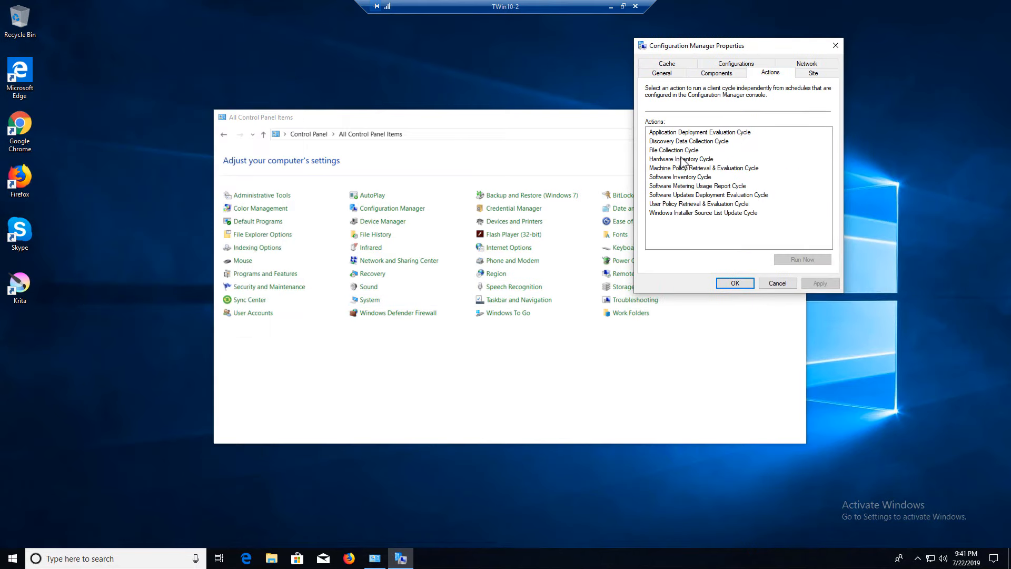
left_click(682, 169)
left_click(799, 259)
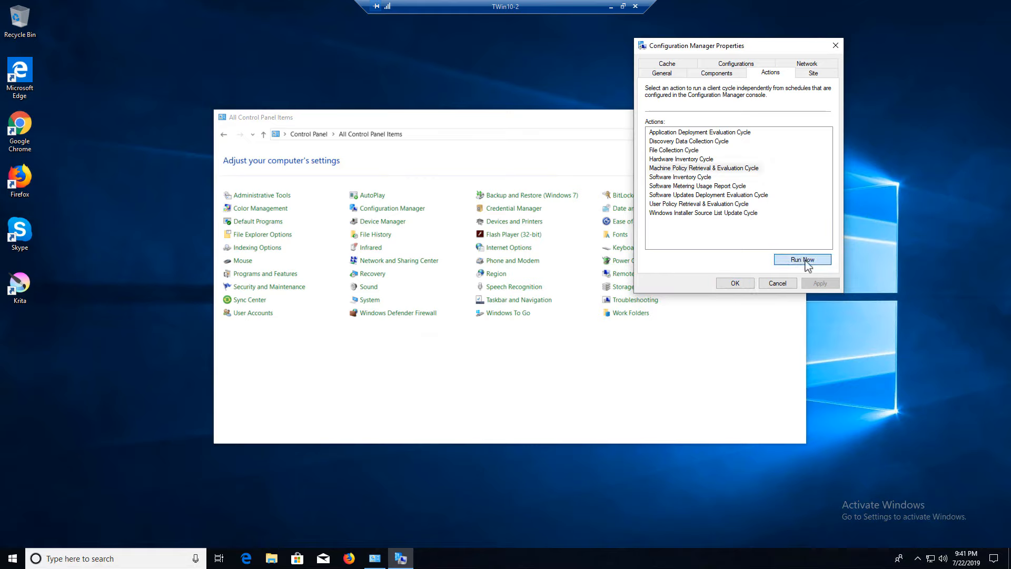
left_click(589, 316)
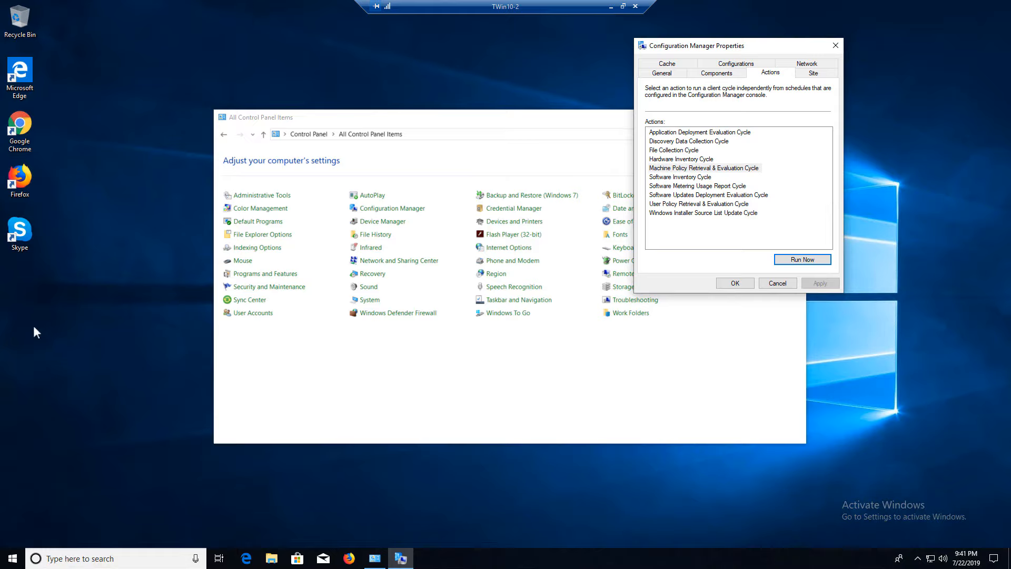
Briefly select Hardware Inventory Cycle, reselect the machine policy cycle, and close the properties
left_click(738, 285)
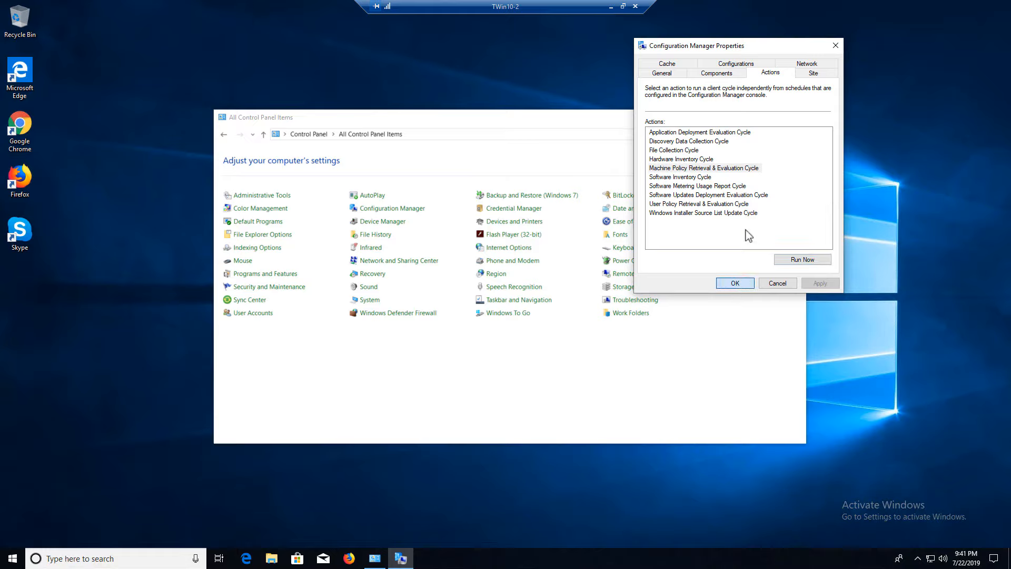
left_click(705, 159)
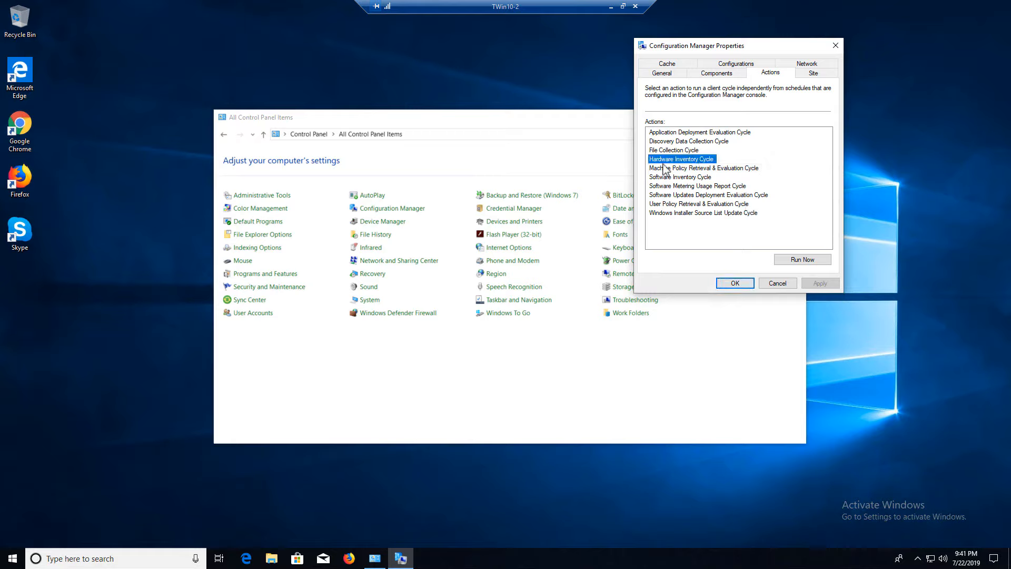
left_click(698, 168)
left_click(745, 282)
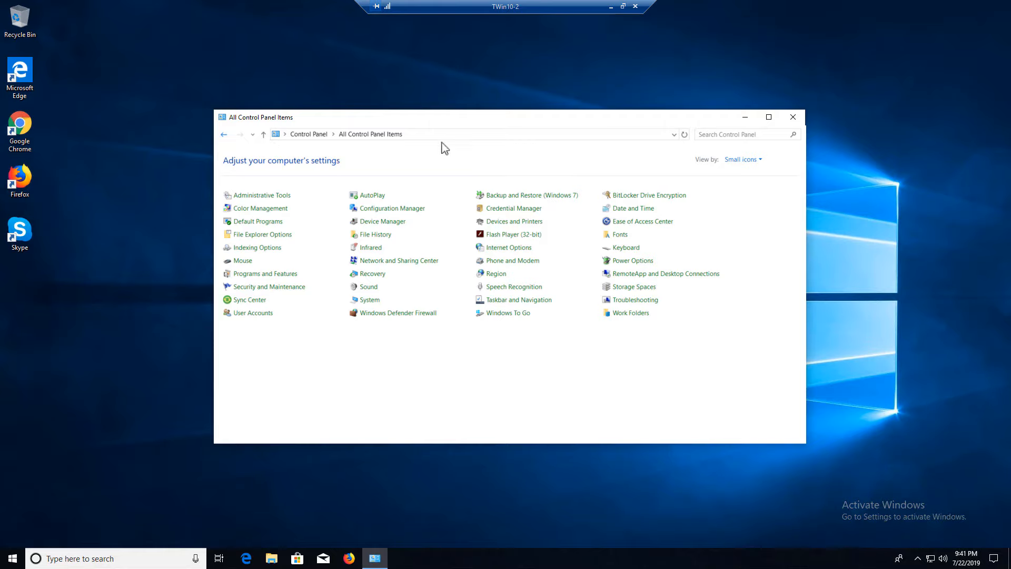
In Category view, confirm Krita is absent from Programs and Features, then minimize it and the TWin10-2 session
left_click(739, 160)
left_click(737, 168)
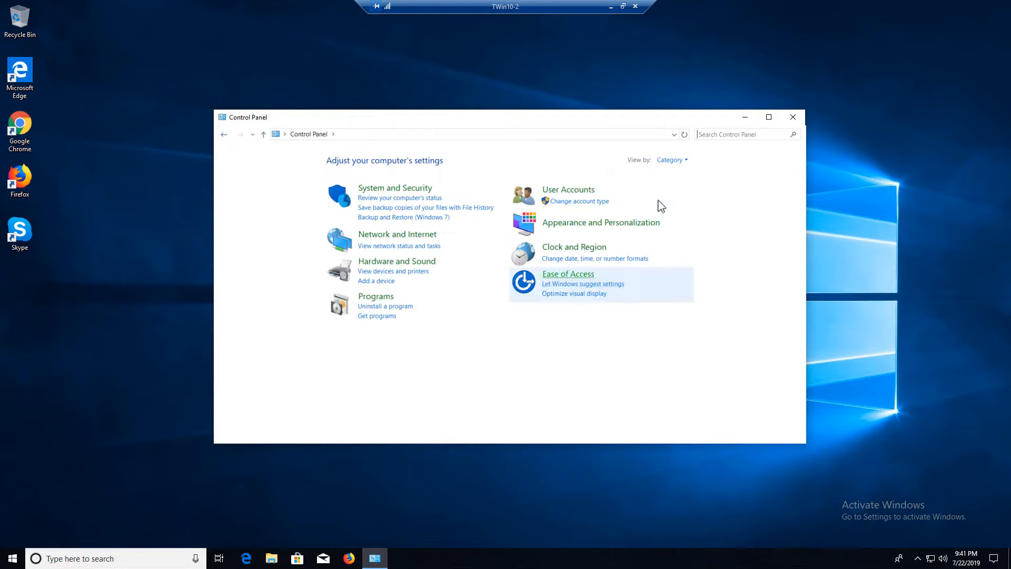
left_click(382, 306)
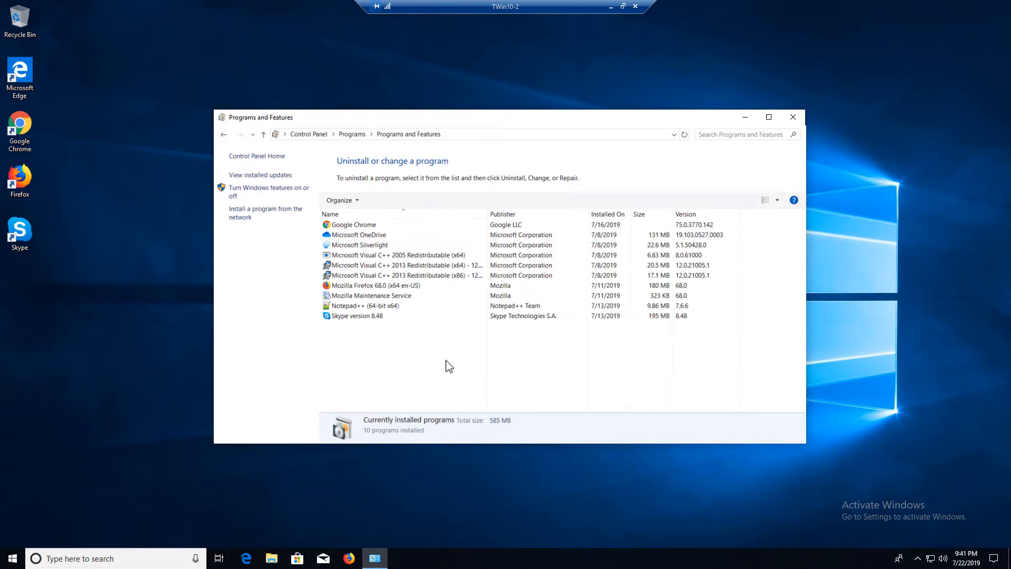
left_click(744, 117)
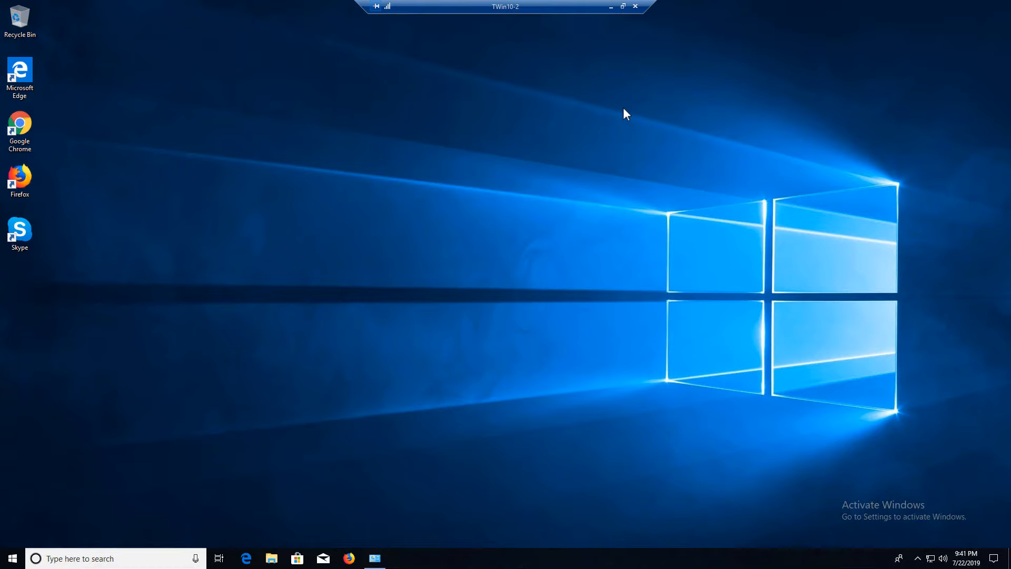
left_click(611, 7)
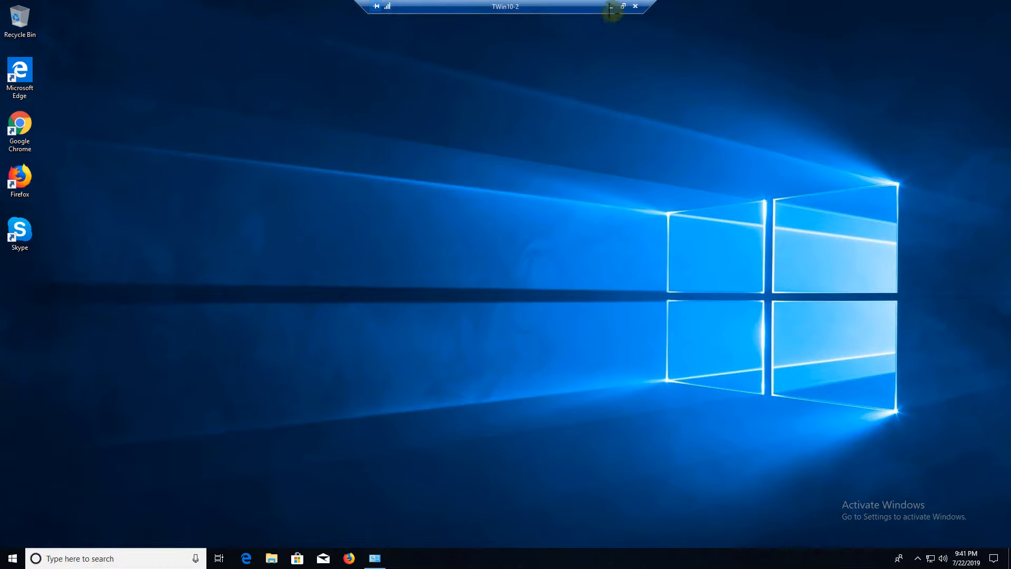